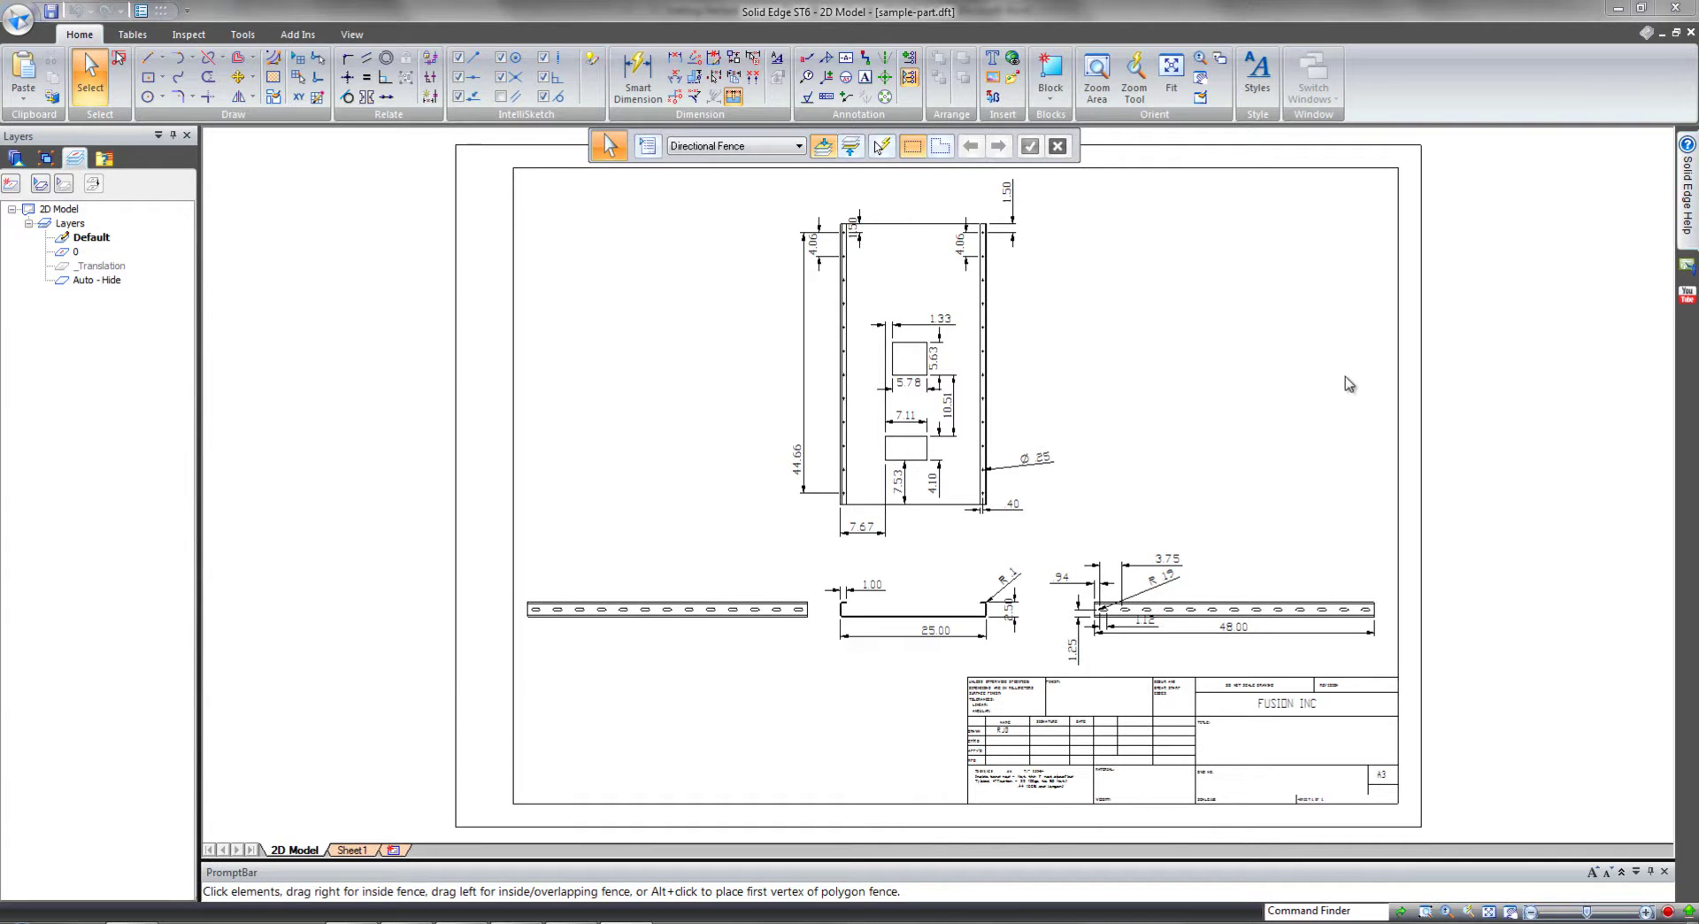
Start Create 3D with a new ansi part.par file, keeping third-angle projection and including linear, radial and angular dimensions.
{"action": "scroll", "coordinate": [1581, 523], "scroll_direction": "up", "scroll_amount": 1}
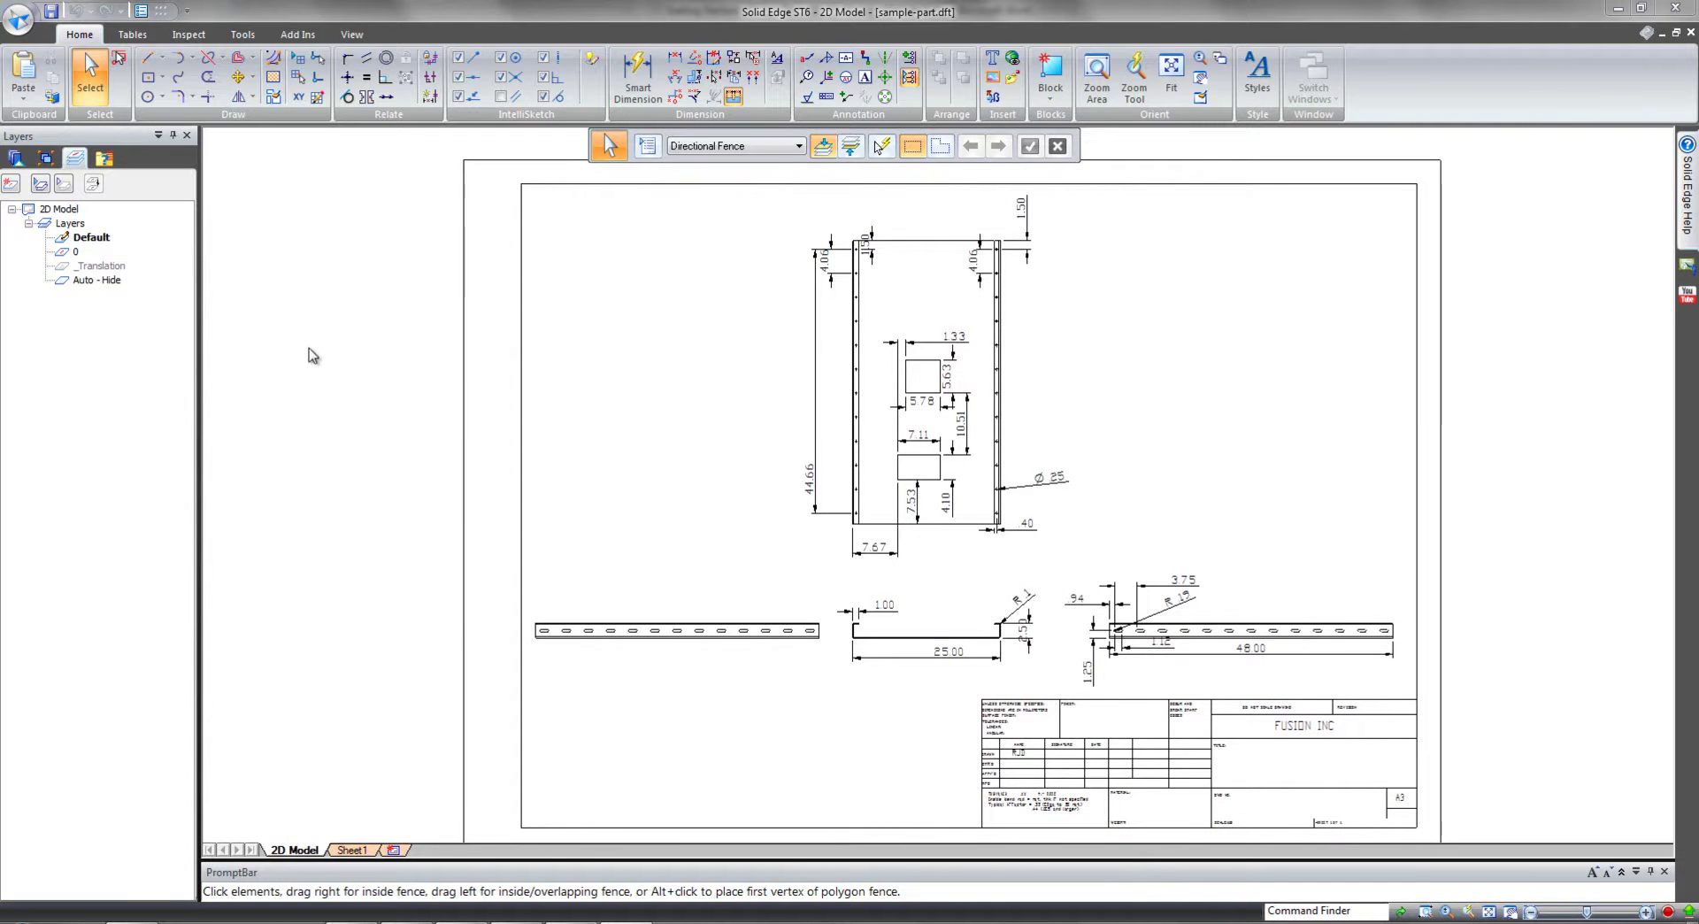
{"action": "left_click", "coordinate": [242, 35]}
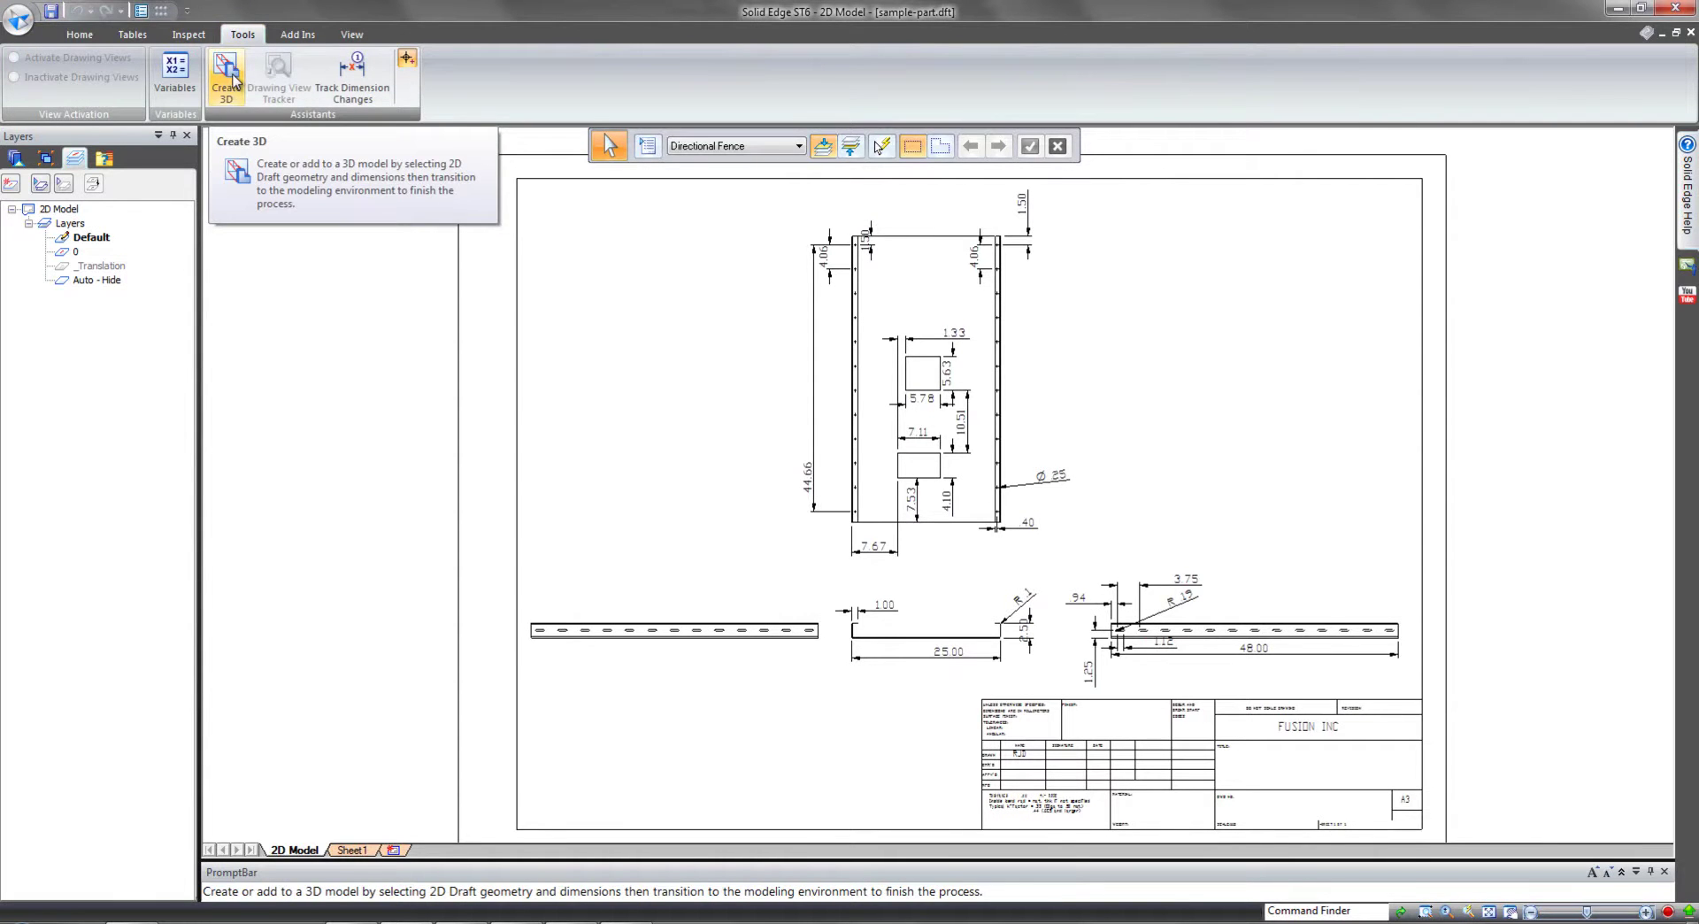
{"action": "left_click", "coordinate": [235, 80]}
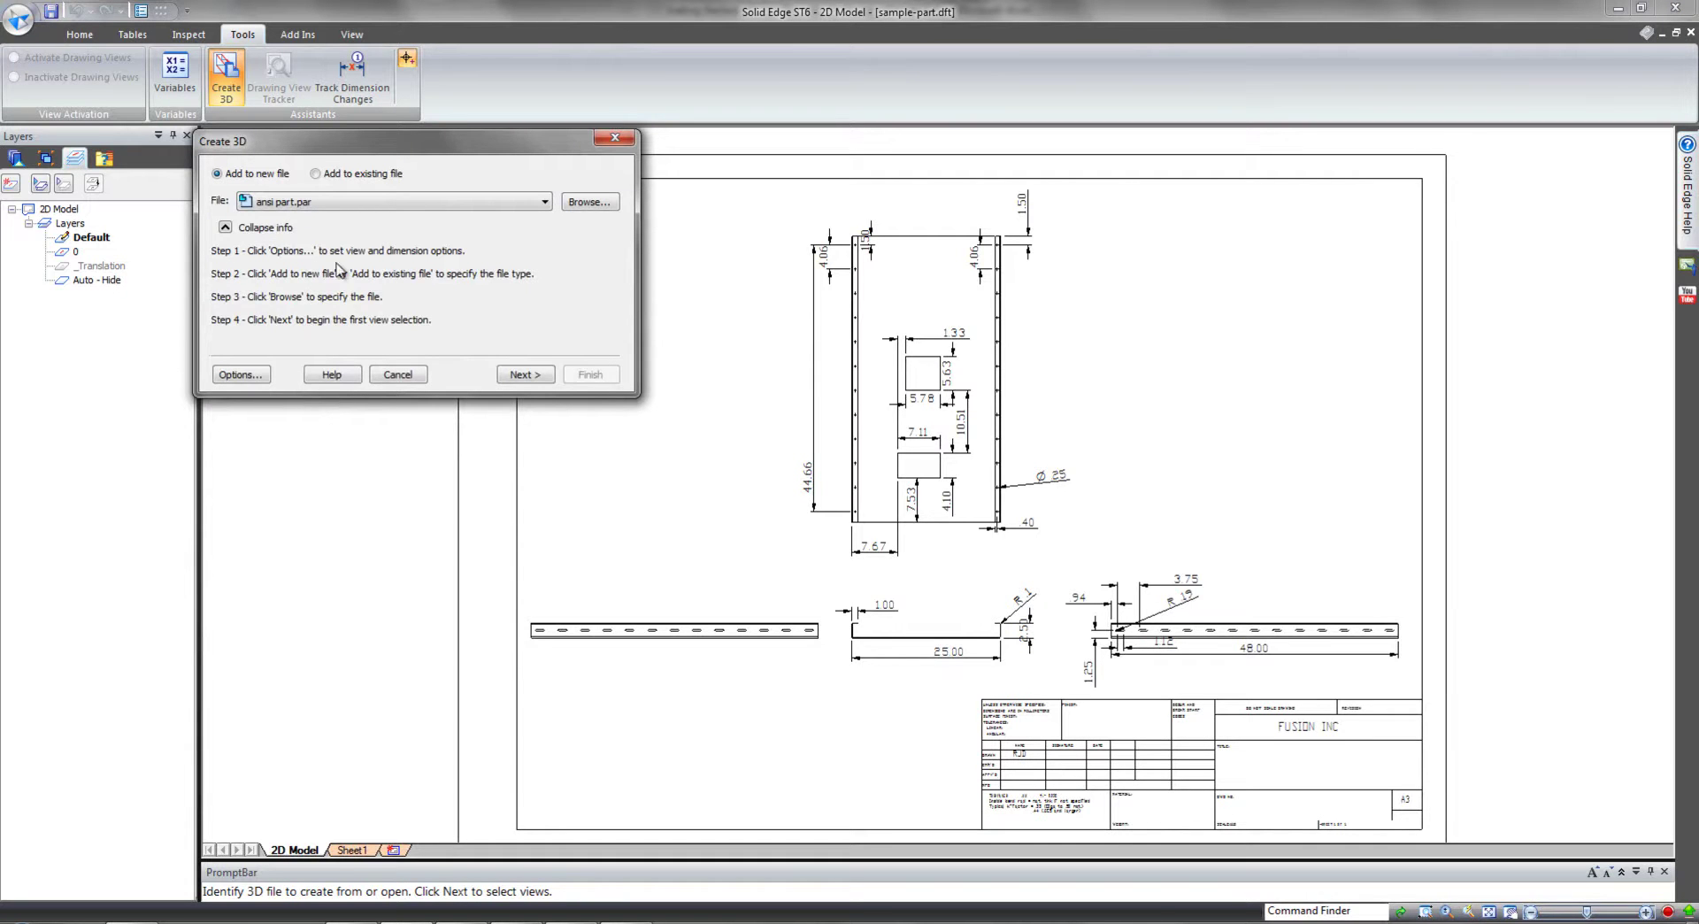
{"action": "left_click", "coordinate": [530, 206]}
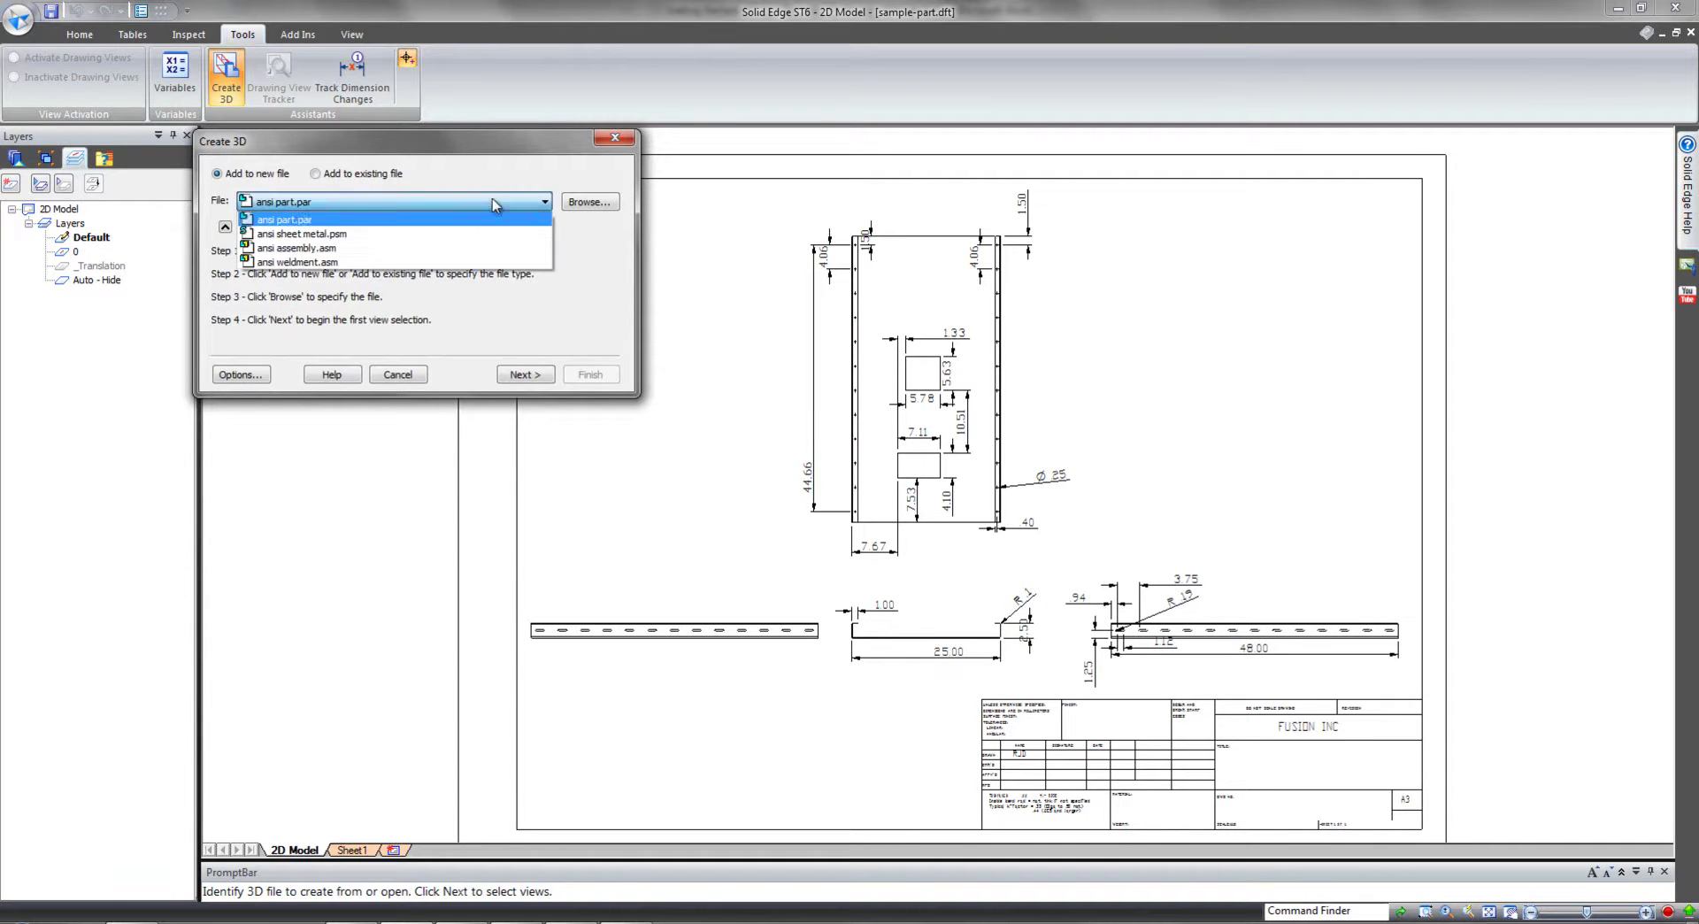
{"action": "left_click", "coordinate": [313, 256]}
{"action": "left_click", "coordinate": [536, 370]}
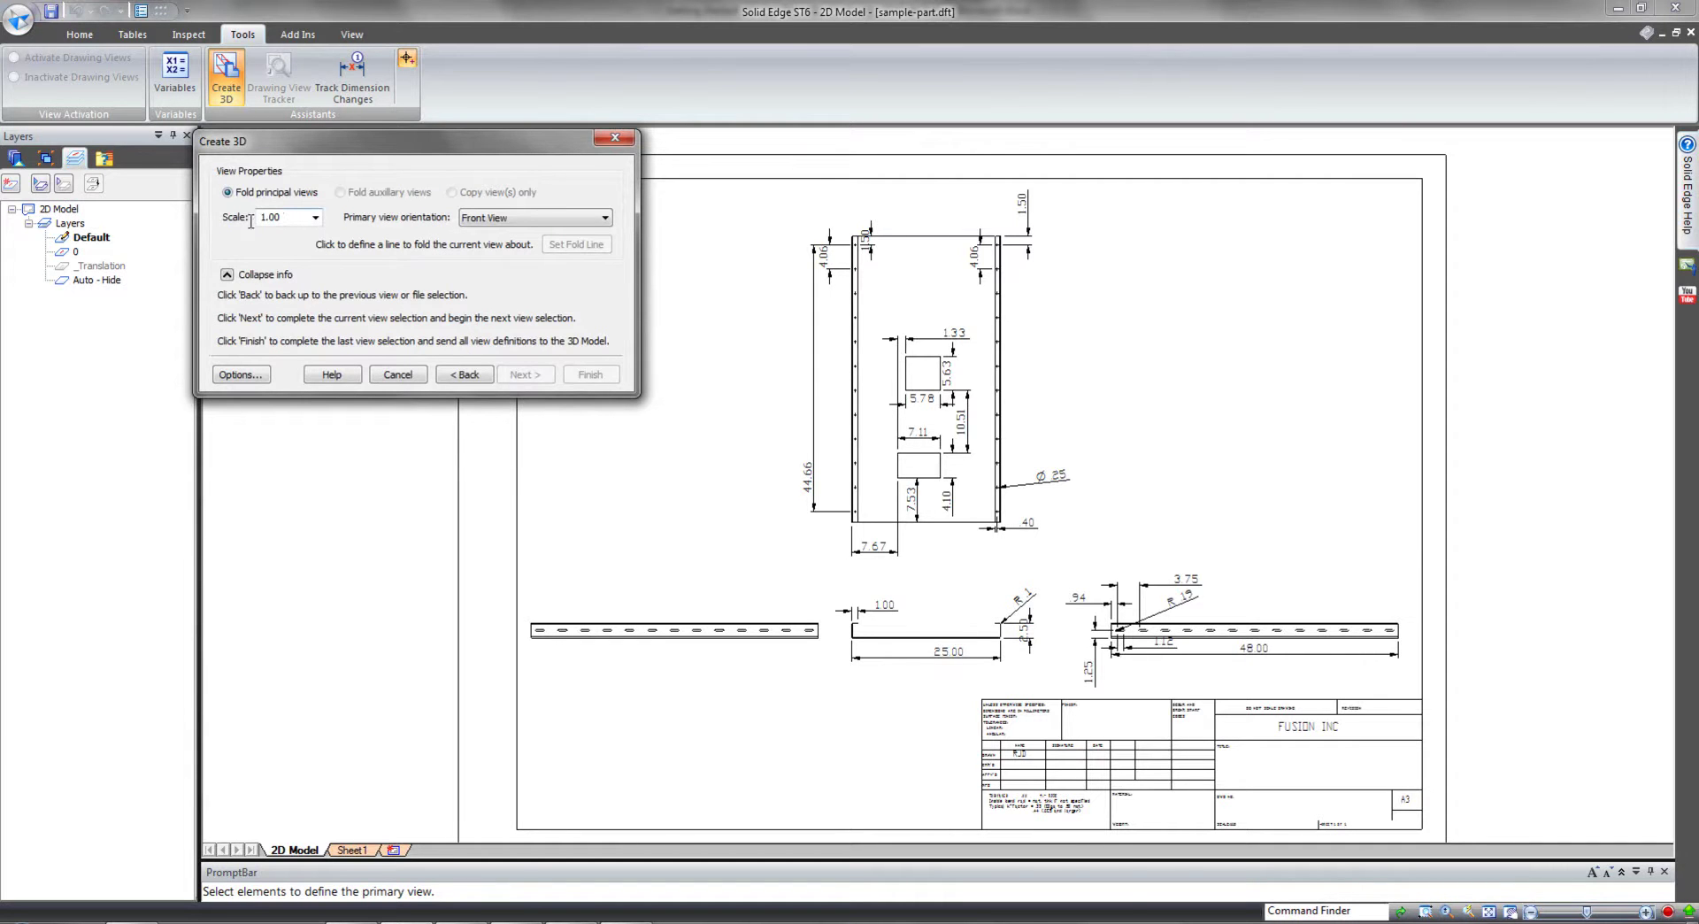
{"action": "left_click", "coordinate": [241, 375]}
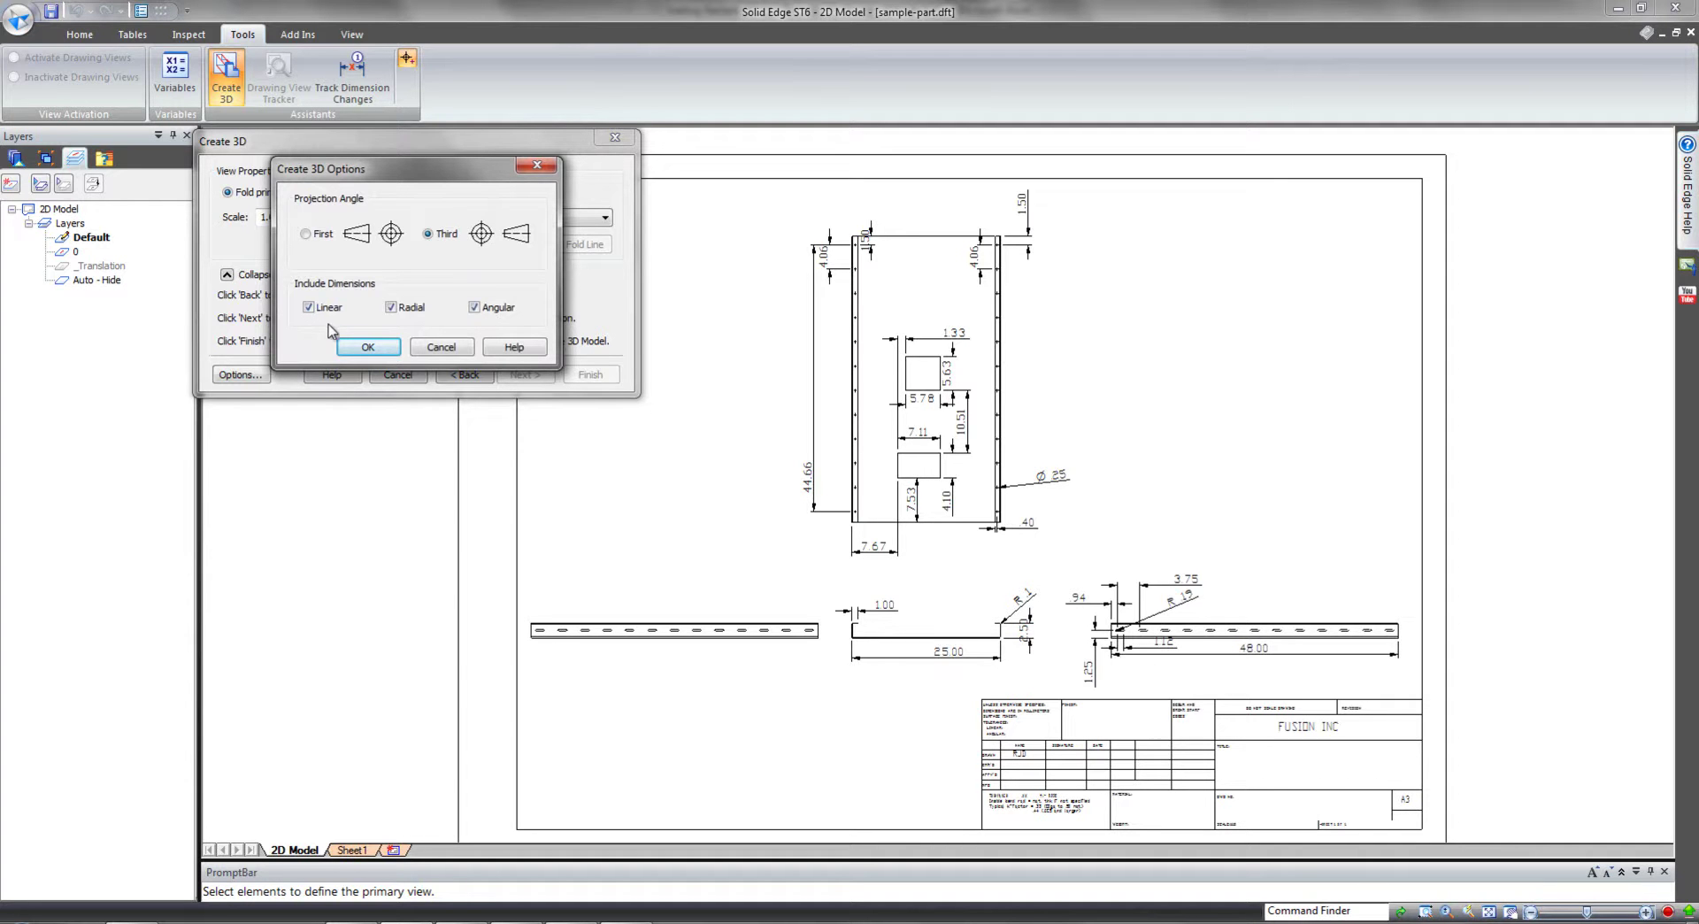
{"action": "left_click", "coordinate": [367, 347]}
Define the primary Front View from the C-channel profile and its dimensions at scale 1.00.
{"action": "scroll", "coordinate": [675, 683], "scroll_direction": "up", "scroll_amount": 3}
{"action": "scroll", "coordinate": [675, 680], "scroll_direction": "down", "scroll_amount": 2}
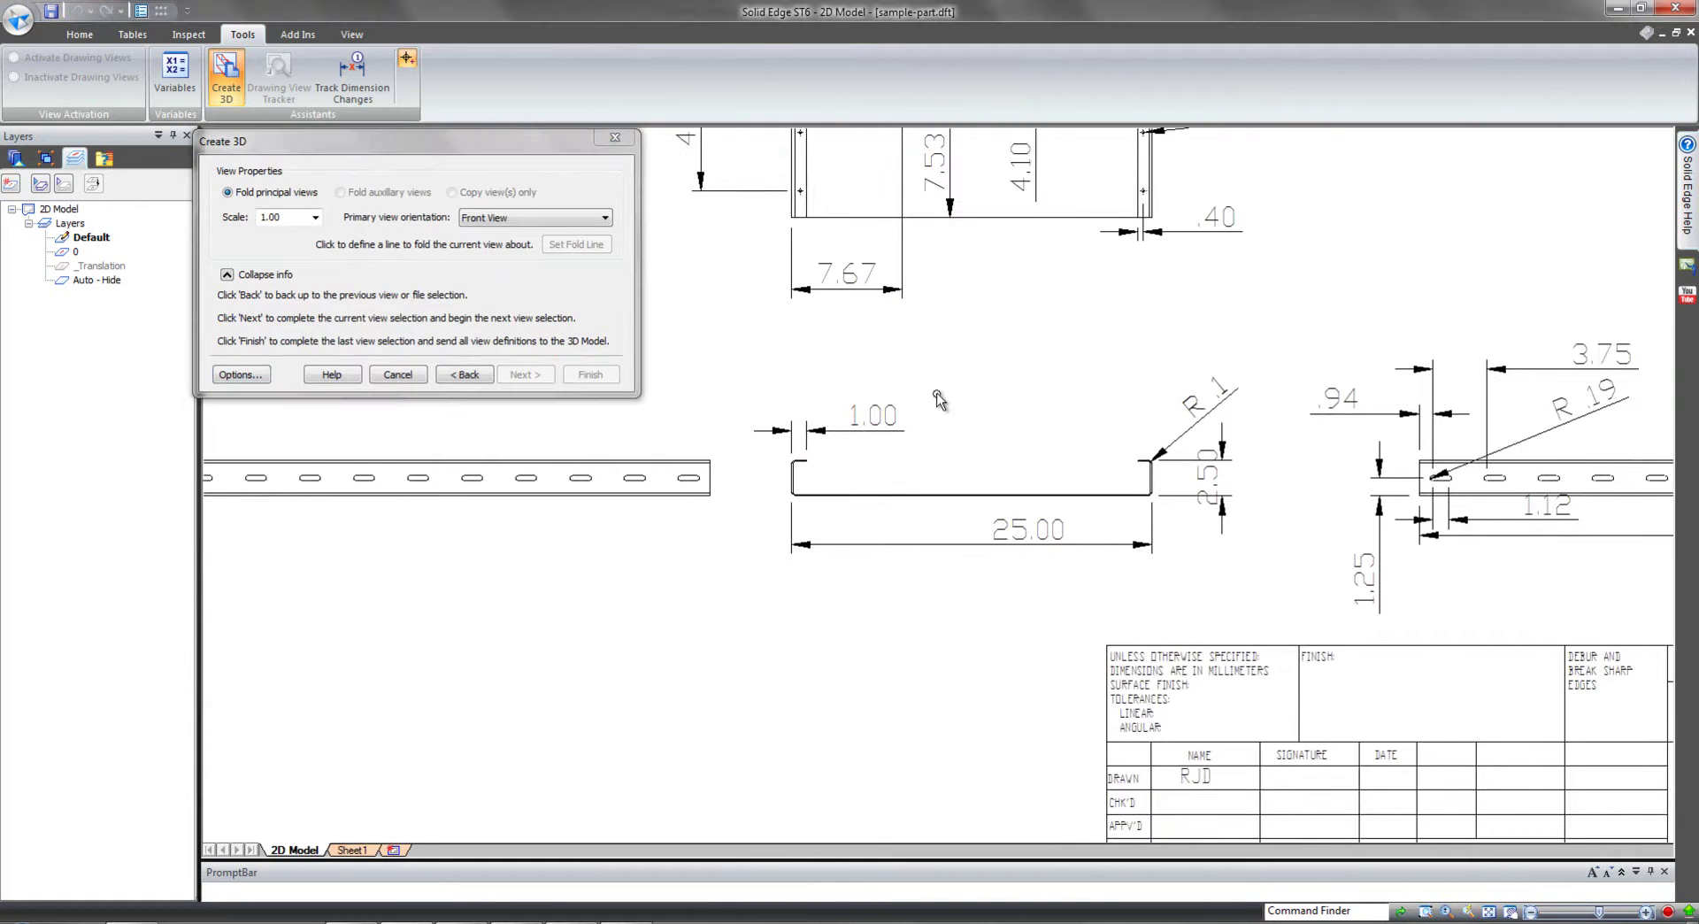
{"action": "left_click", "coordinate": [1277, 586]}
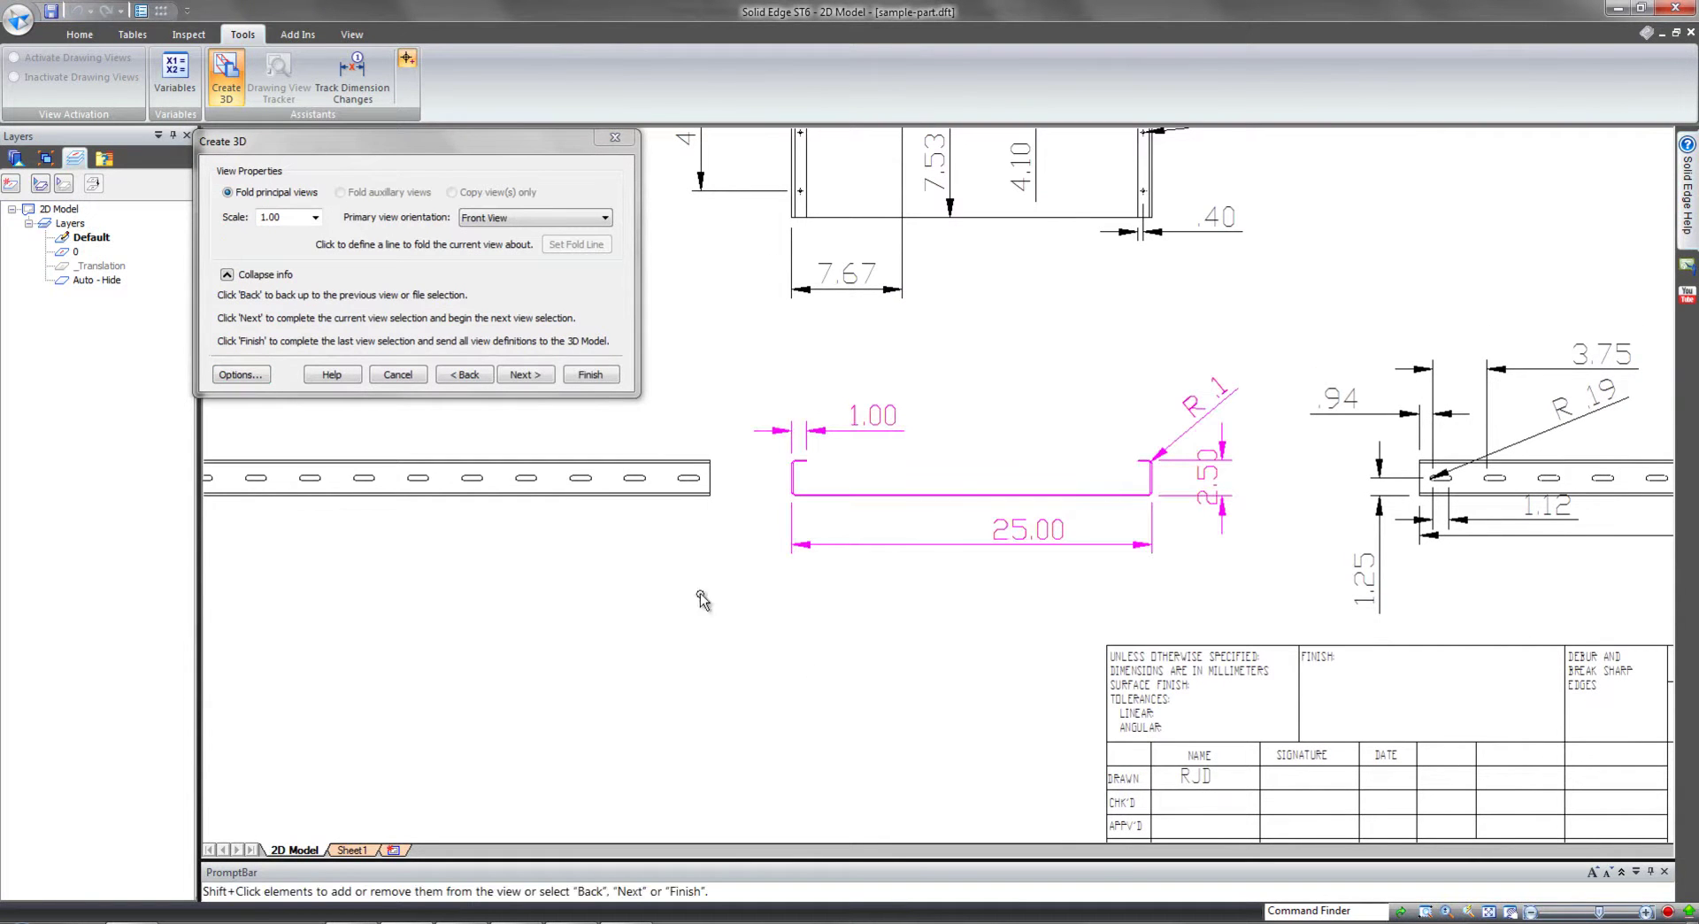
{"action": "left_click", "coordinate": [528, 375]}
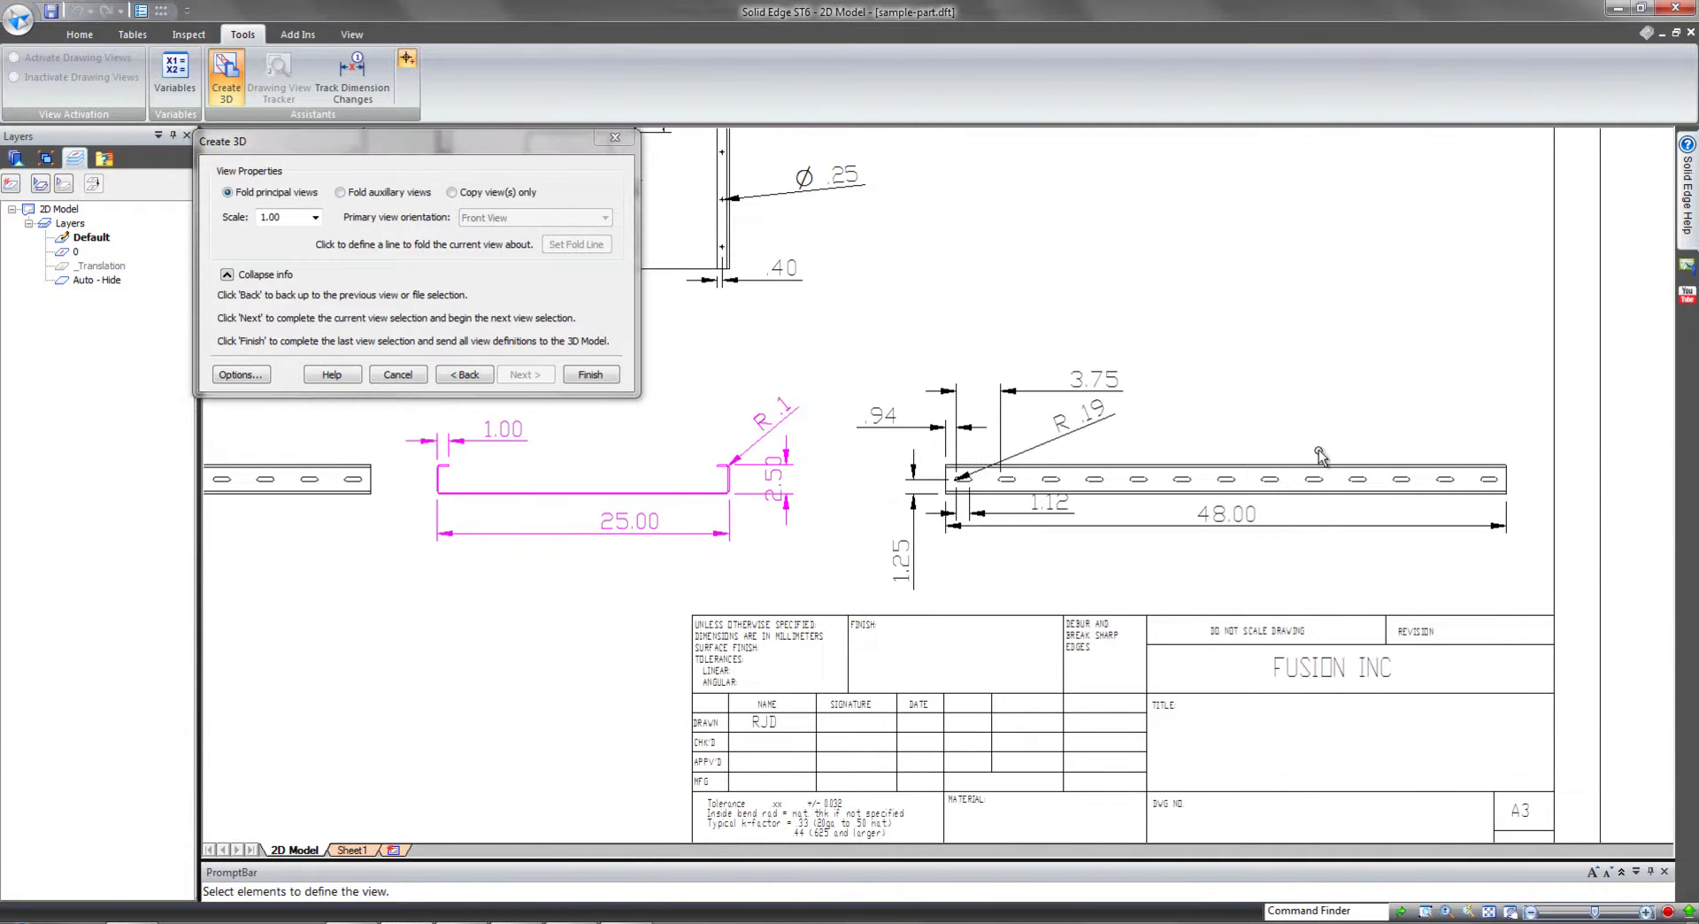
Add the dimensioned slotted side view and the plan view as folded principal views, and finish sending them to the 3D part.
{"action": "left_click", "coordinate": [1535, 586]}
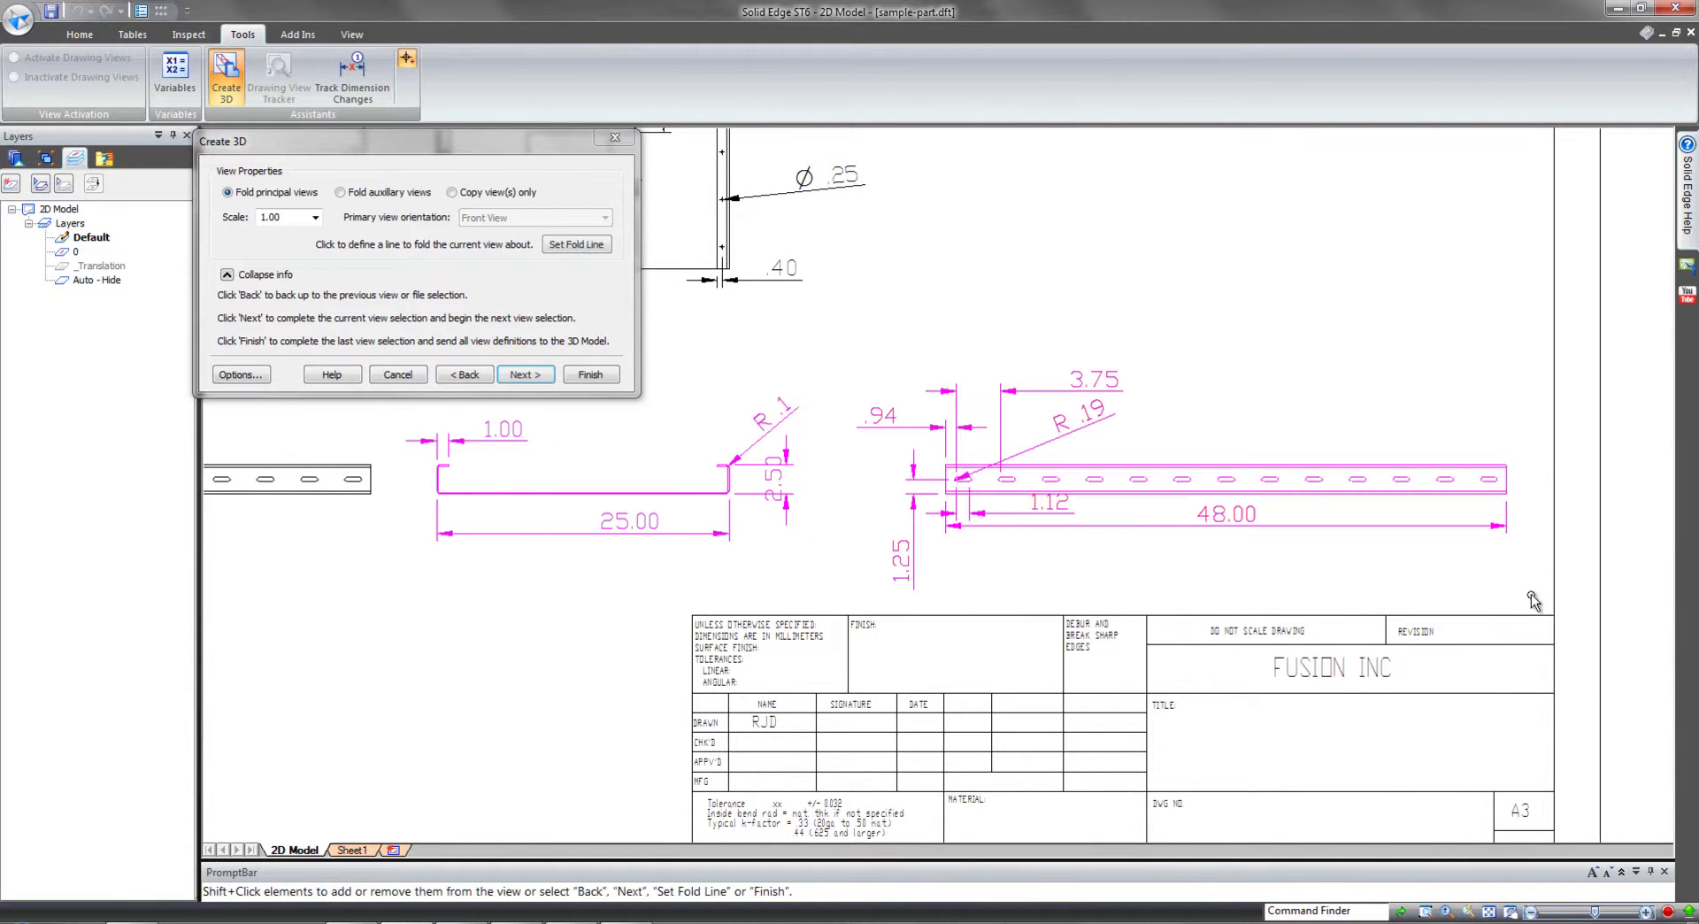
{"action": "left_click", "coordinate": [527, 374]}
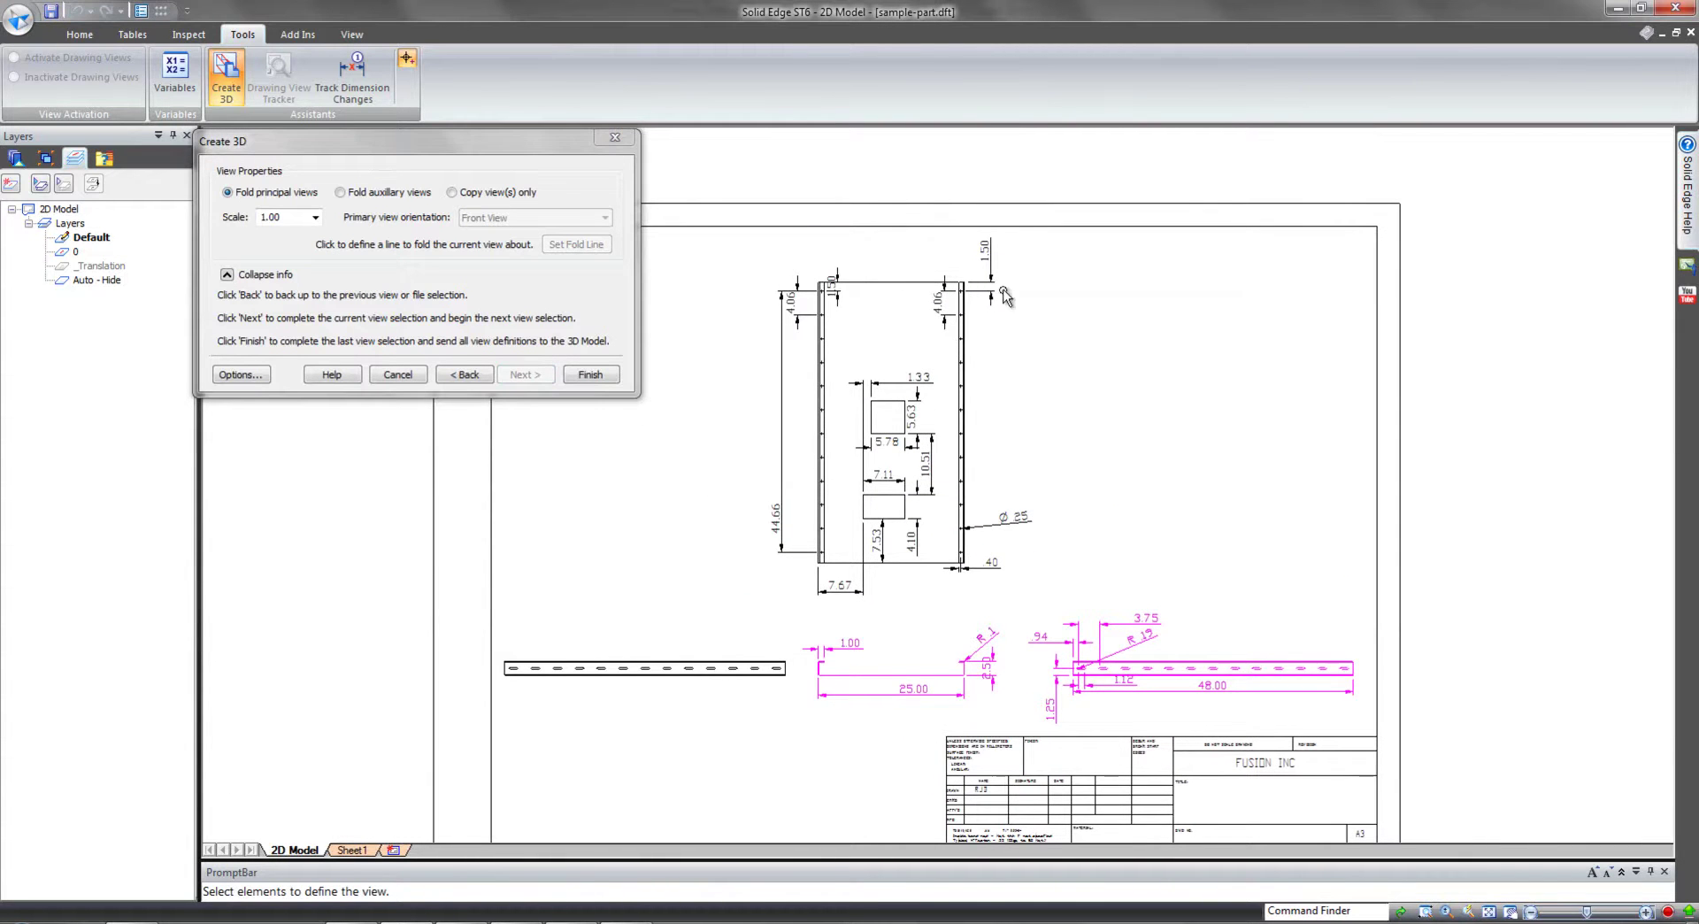
{"action": "left_click", "coordinate": [833, 561]}
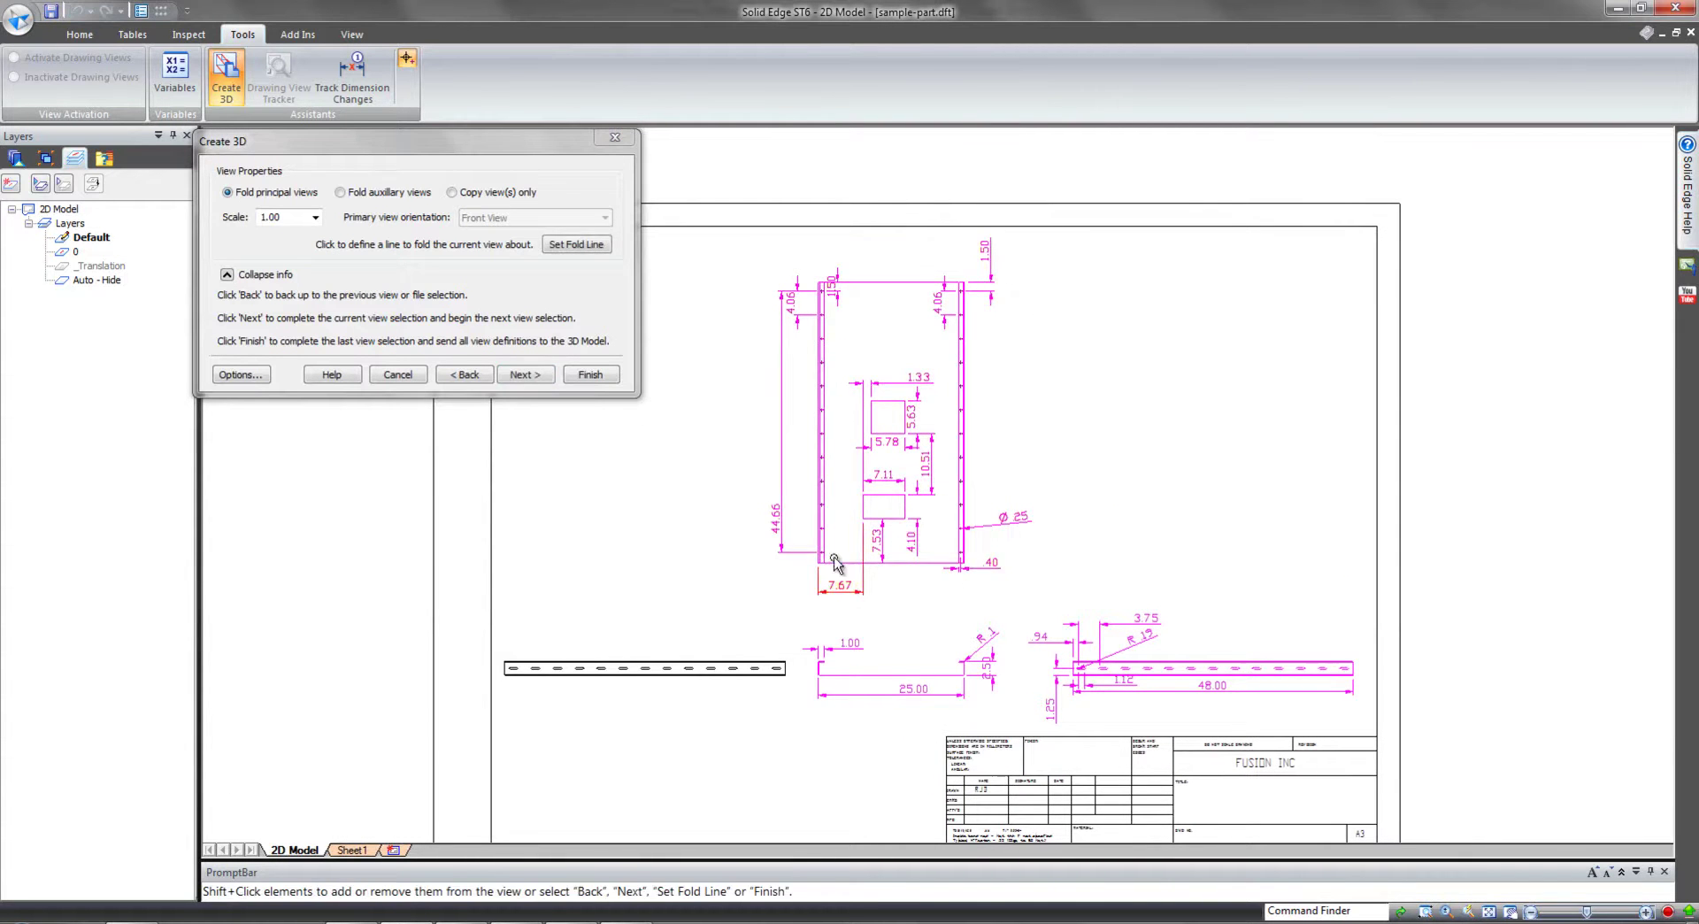
{"action": "left_click", "coordinate": [581, 376]}
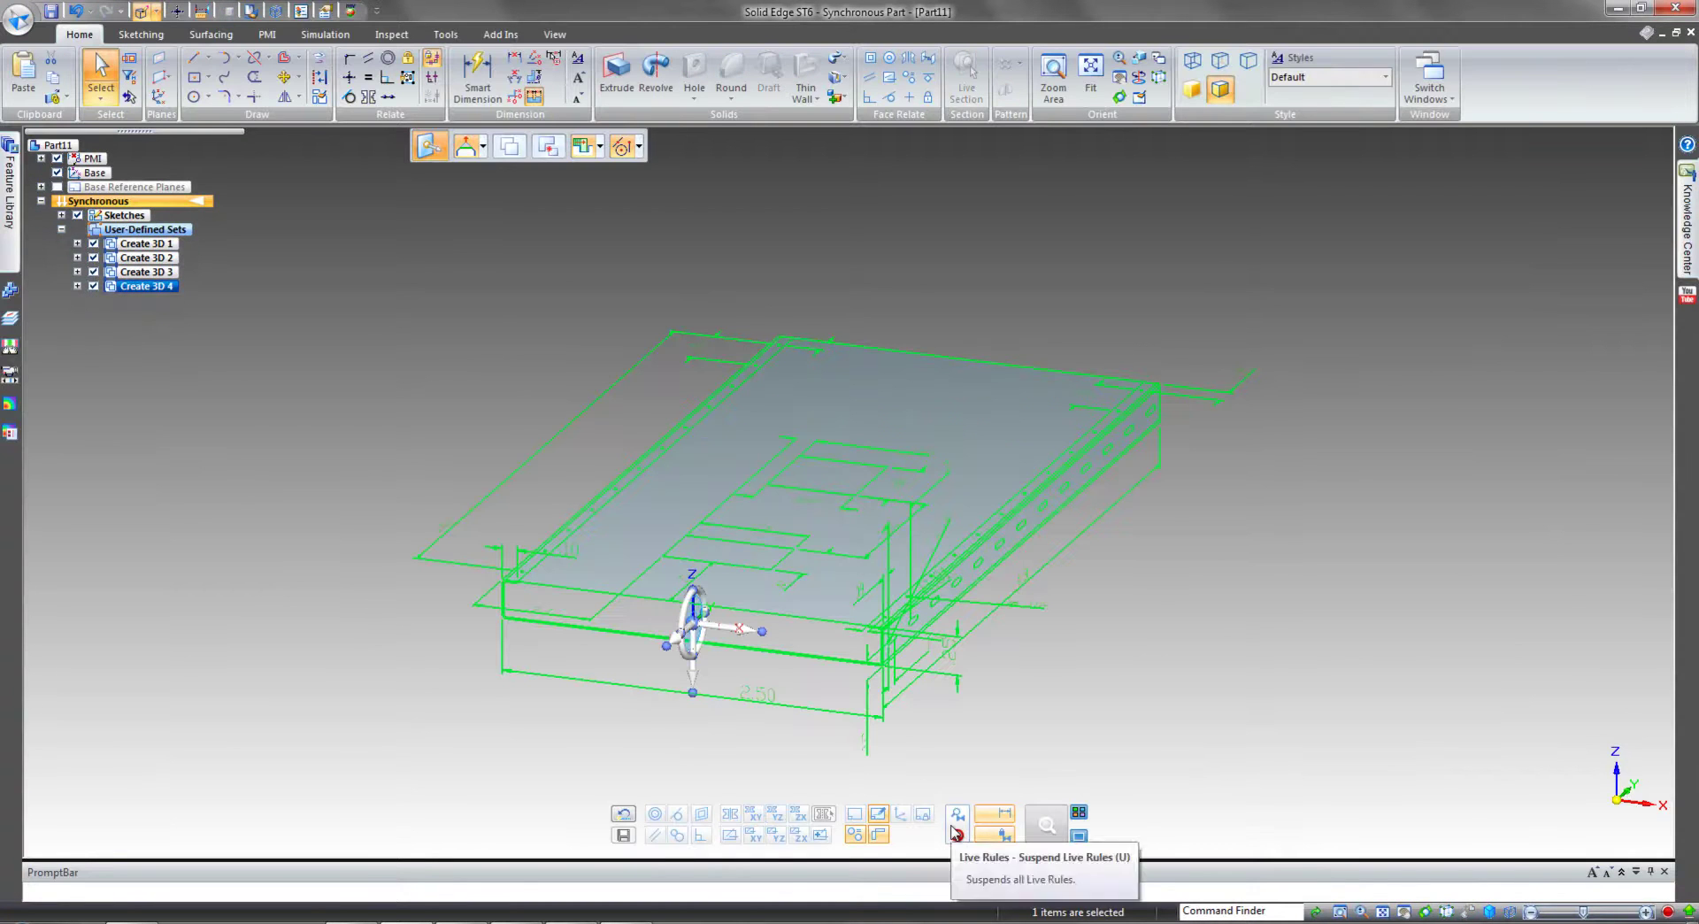
{"action": "left_click", "coordinate": [1217, 740]}
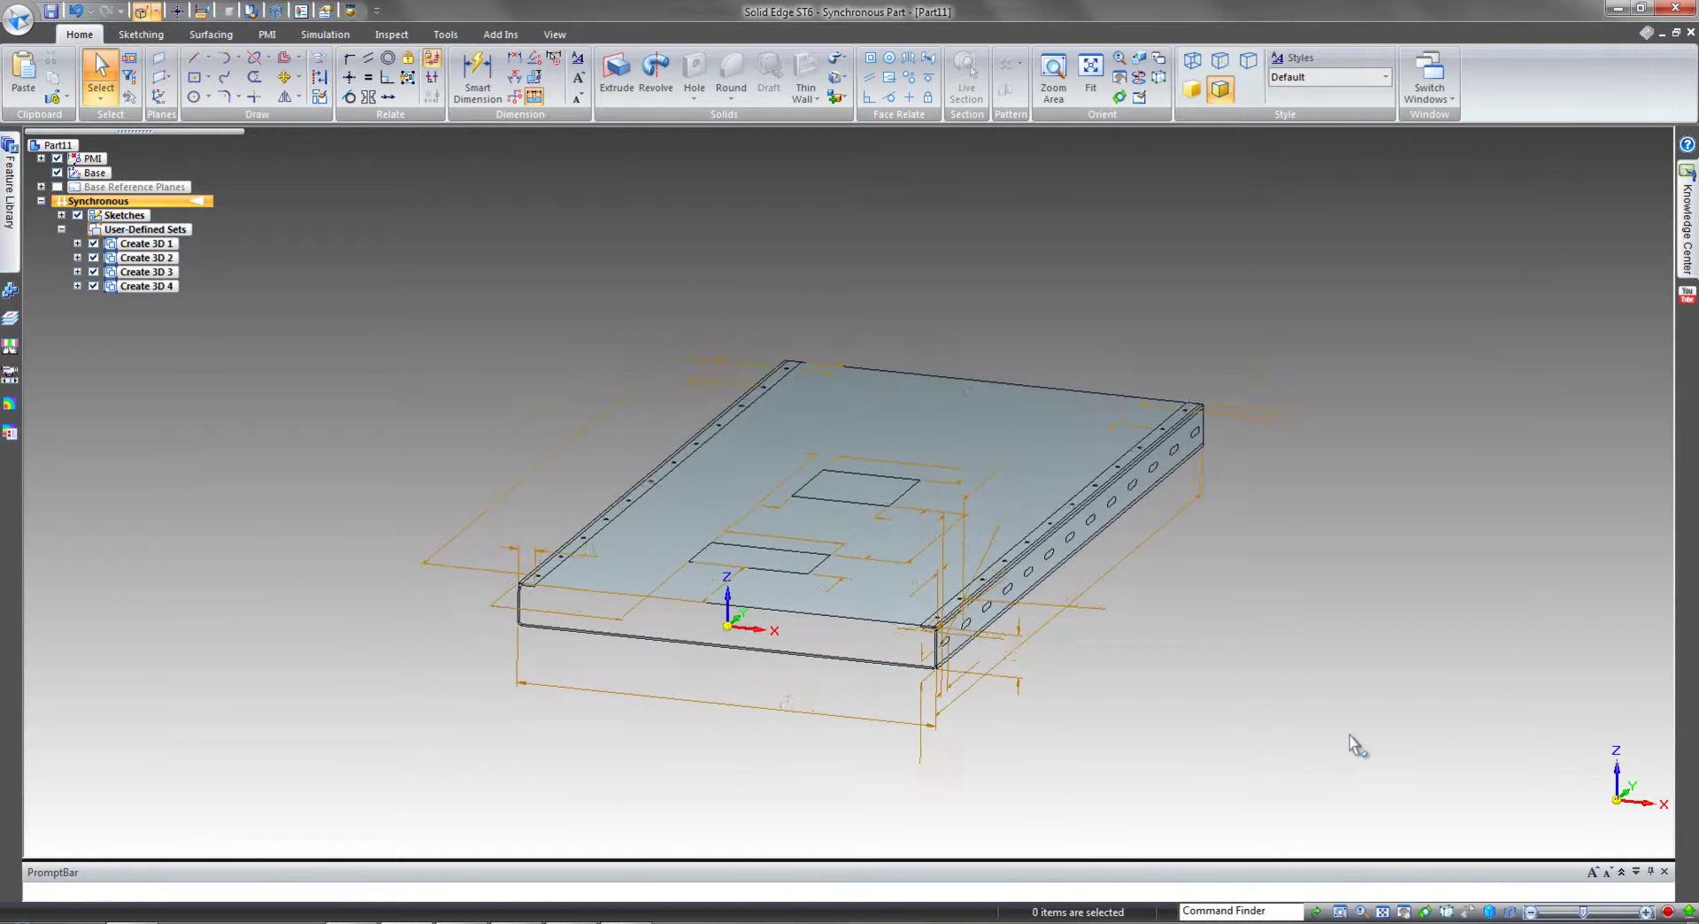
Select the front sketch regions forming the channel's left lip, left wall, both left bends and the base.
{"action": "scroll", "coordinate": [1351, 733], "scroll_direction": "up", "scroll_amount": 2}
{"action": "scroll", "coordinate": [1022, 715], "scroll_direction": "up", "scroll_amount": 2}
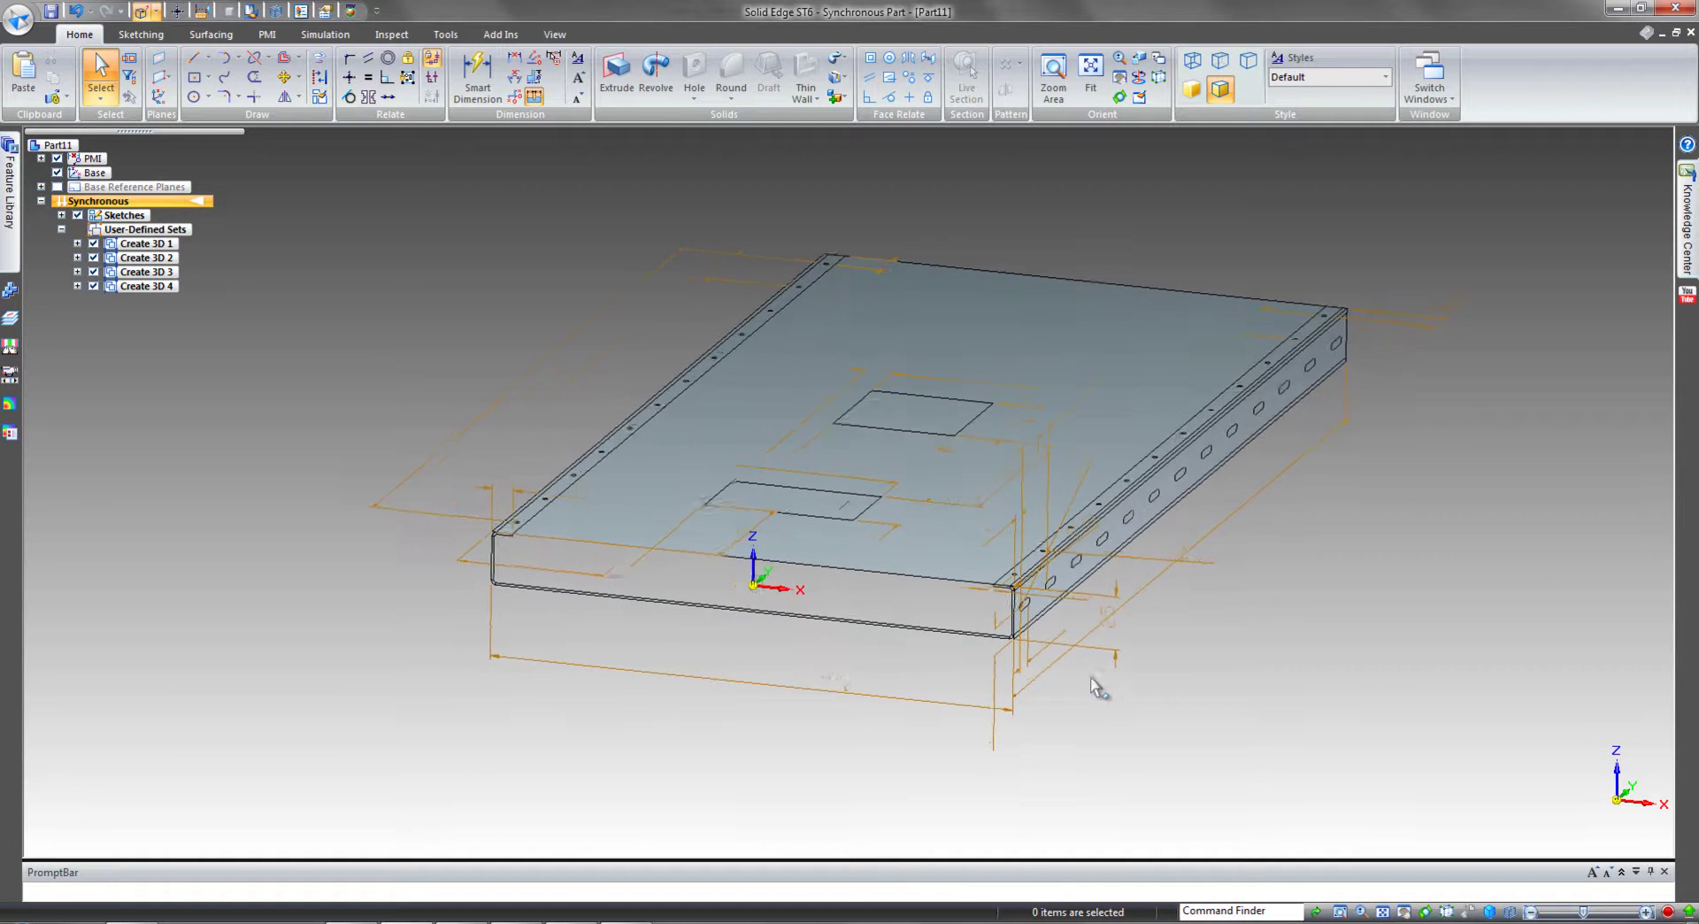
{"action": "middle_click_drag", "start_coordinate": [839, 719], "coordinate": [1121, 441]}
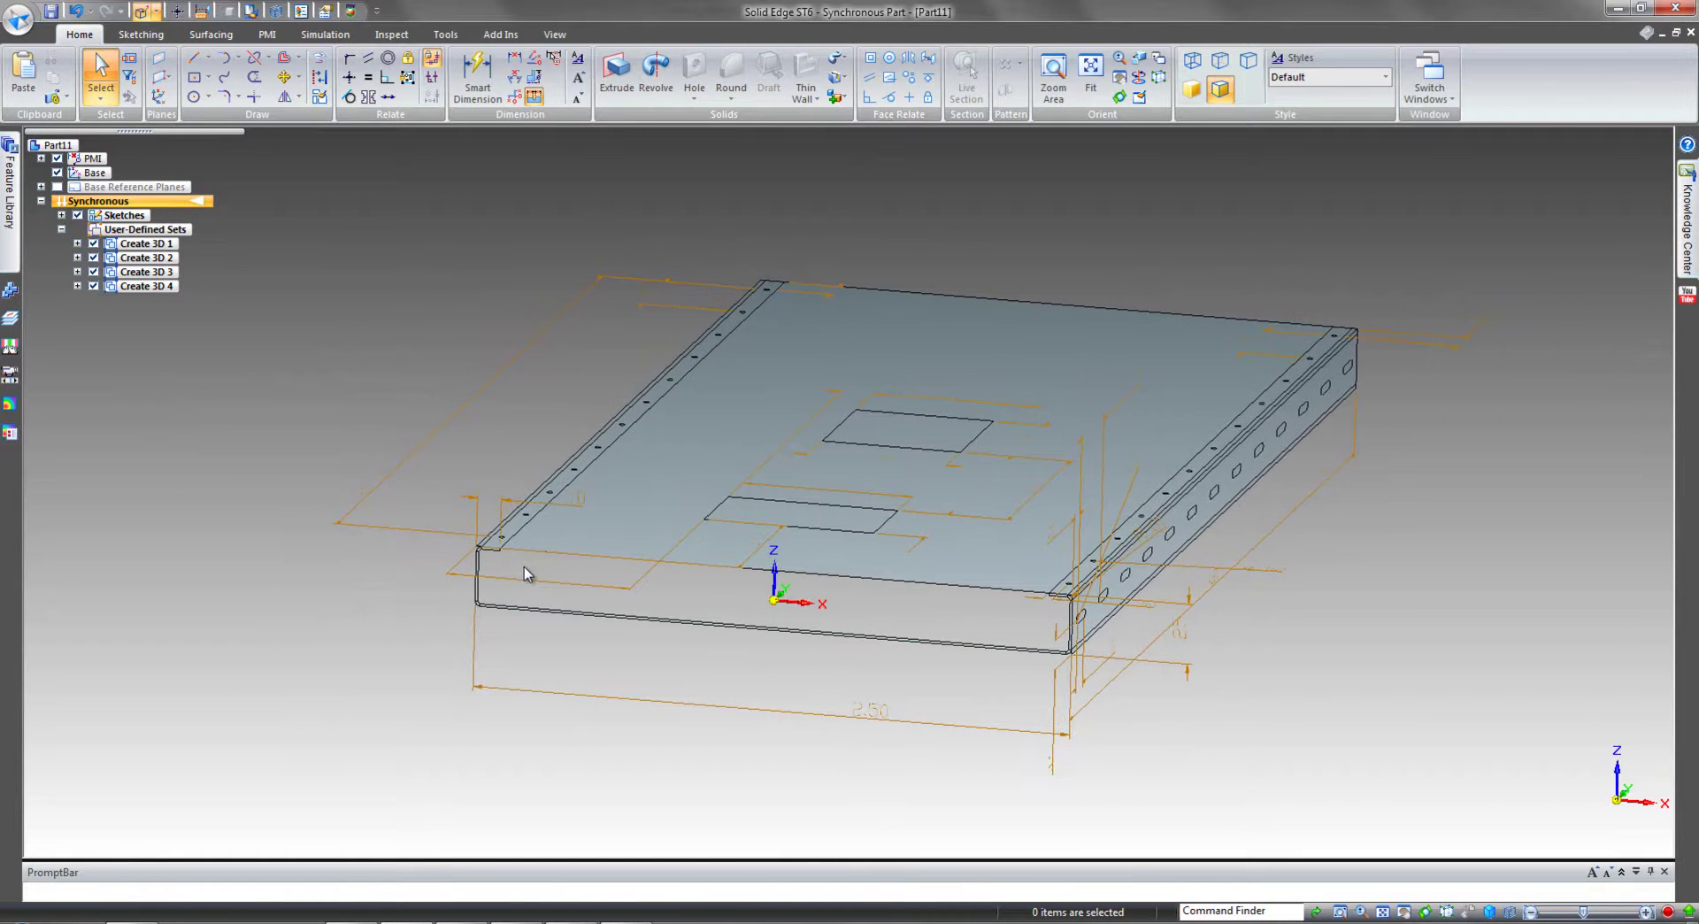
{"action": "scroll", "coordinate": [523, 574], "scroll_direction": "up", "scroll_amount": 1}
{"action": "scroll", "coordinate": [514, 656], "scroll_direction": "up", "scroll_amount": 3}
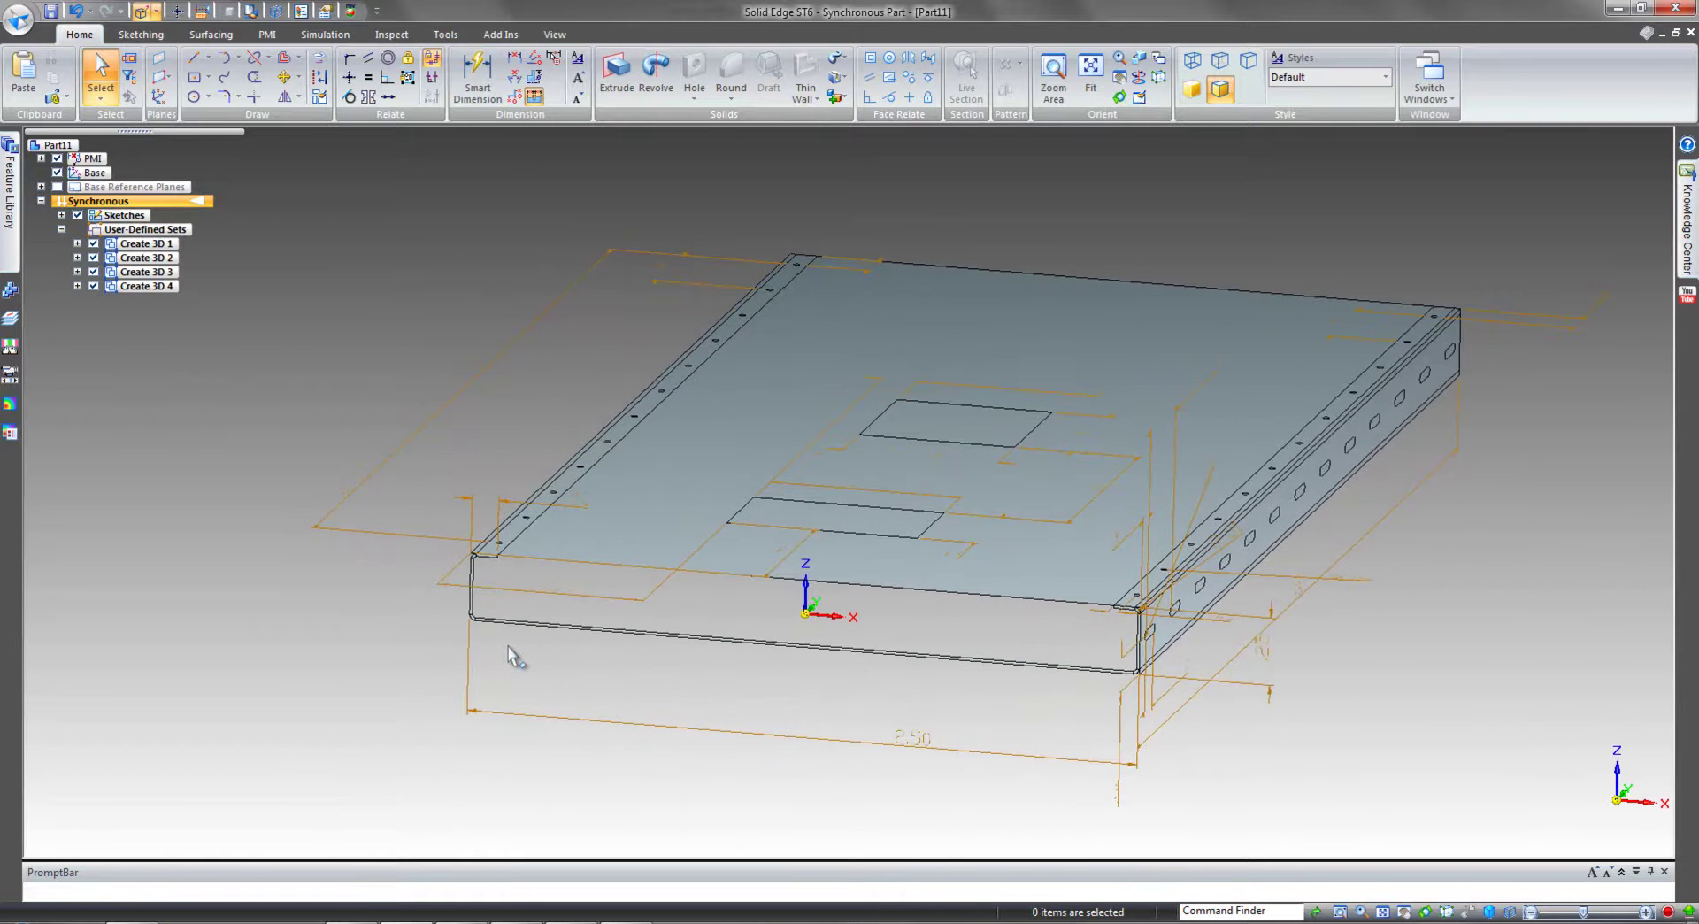
{"action": "scroll", "coordinate": [510, 656], "scroll_direction": "up", "scroll_amount": 5}
{"action": "scroll", "coordinate": [480, 676], "scroll_direction": "up", "scroll_amount": 5}
{"action": "middle_click_drag", "start_coordinate": [576, 559], "coordinate": [576, 535], "text": "shift"}
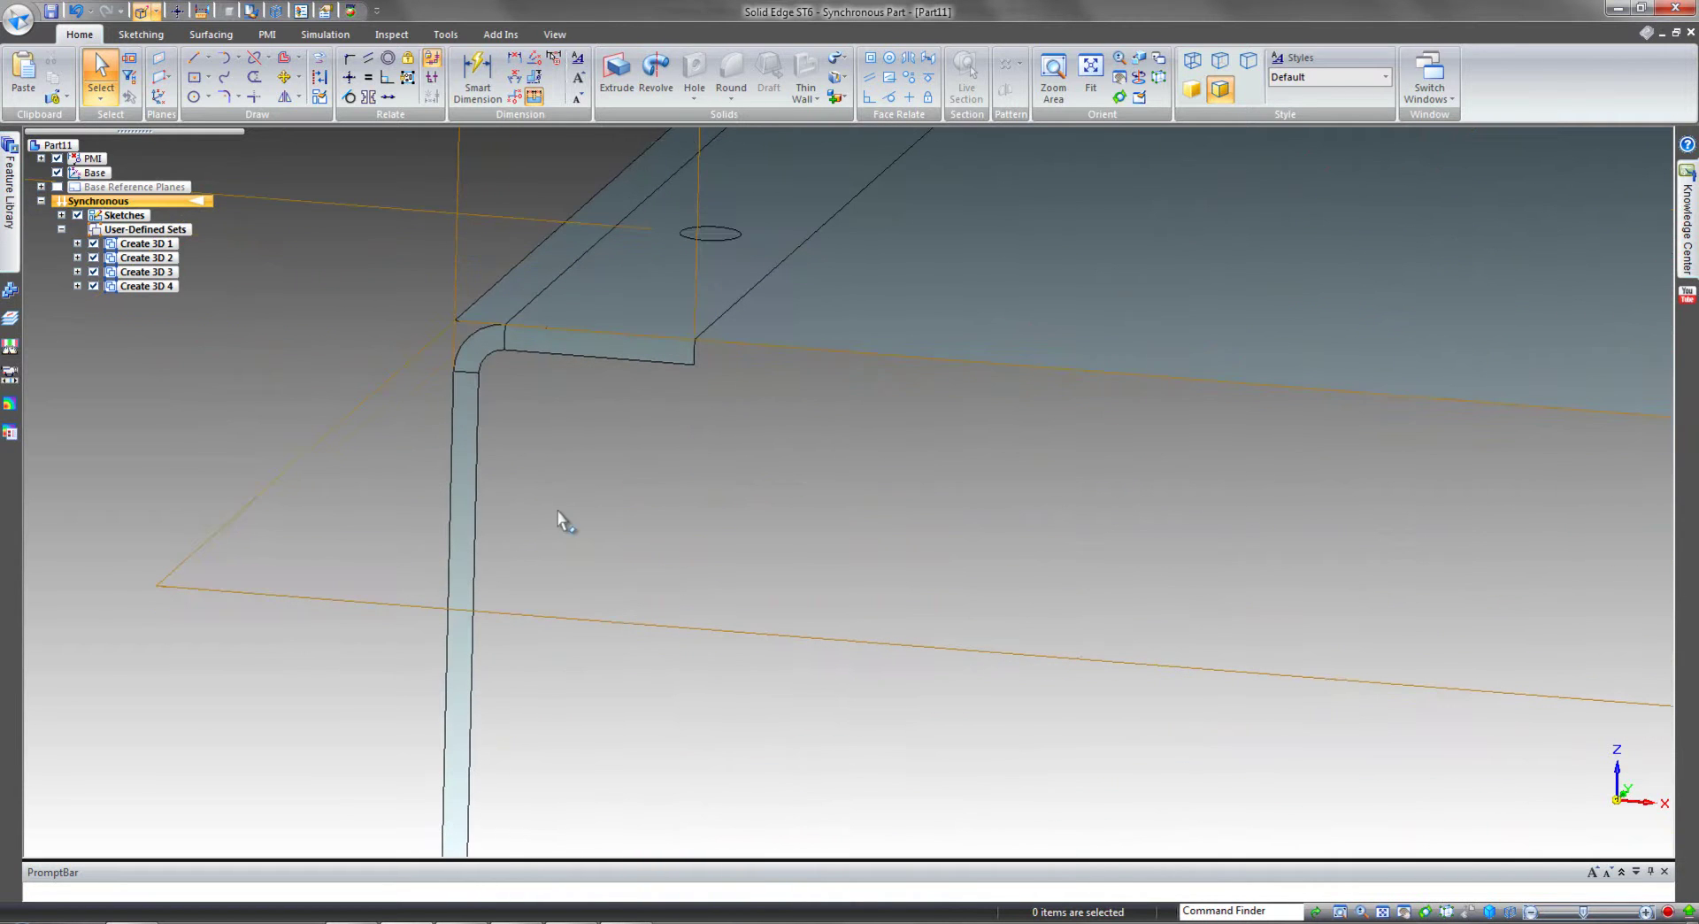
{"action": "left_click", "coordinate": [560, 342]}
{"action": "left_click", "coordinate": [475, 349], "text": "ctrl"}
{"action": "left_click", "coordinate": [481, 410], "text": "ctrl"}
{"action": "middle_click_drag", "start_coordinate": [667, 470], "coordinate": [549, 566]}
{"action": "left_click", "coordinate": [445, 686], "text": "ctrl"}
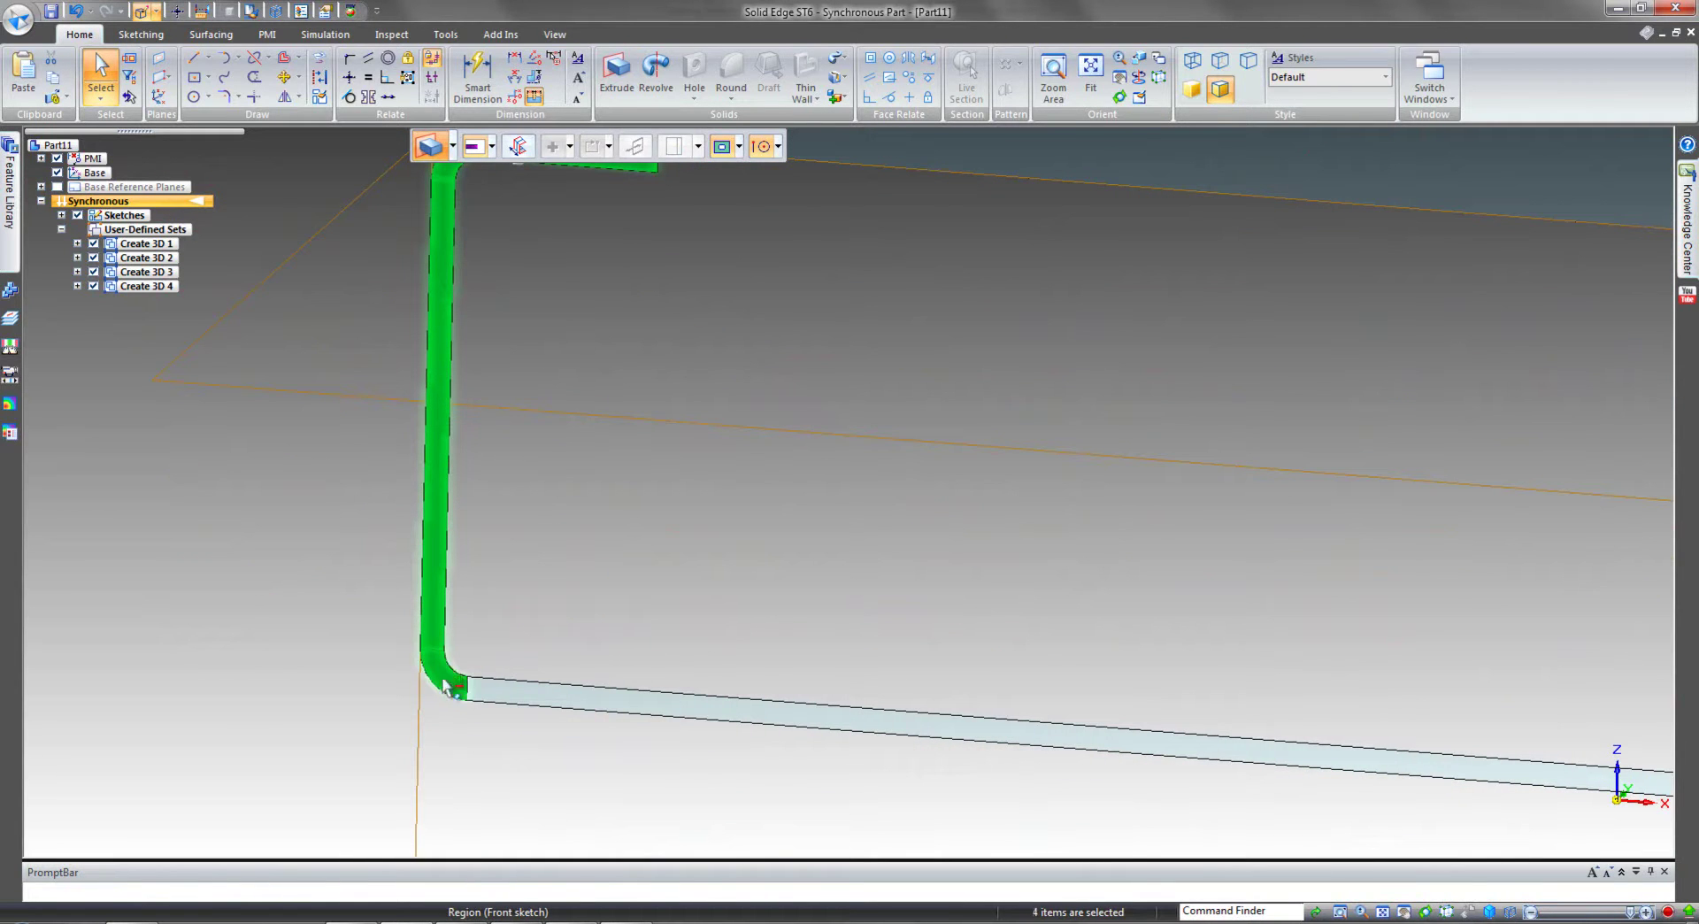
{"action": "left_click", "coordinate": [496, 695], "text": "ctrl"}
Add the right bends, wall and lip regions to the selection and extrude the whole channel profile to the plan view's far end.
{"action": "scroll", "coordinate": [655, 768], "scroll_direction": "up", "scroll_amount": 5}
{"action": "scroll", "coordinate": [653, 768], "scroll_direction": "down", "scroll_amount": 4}
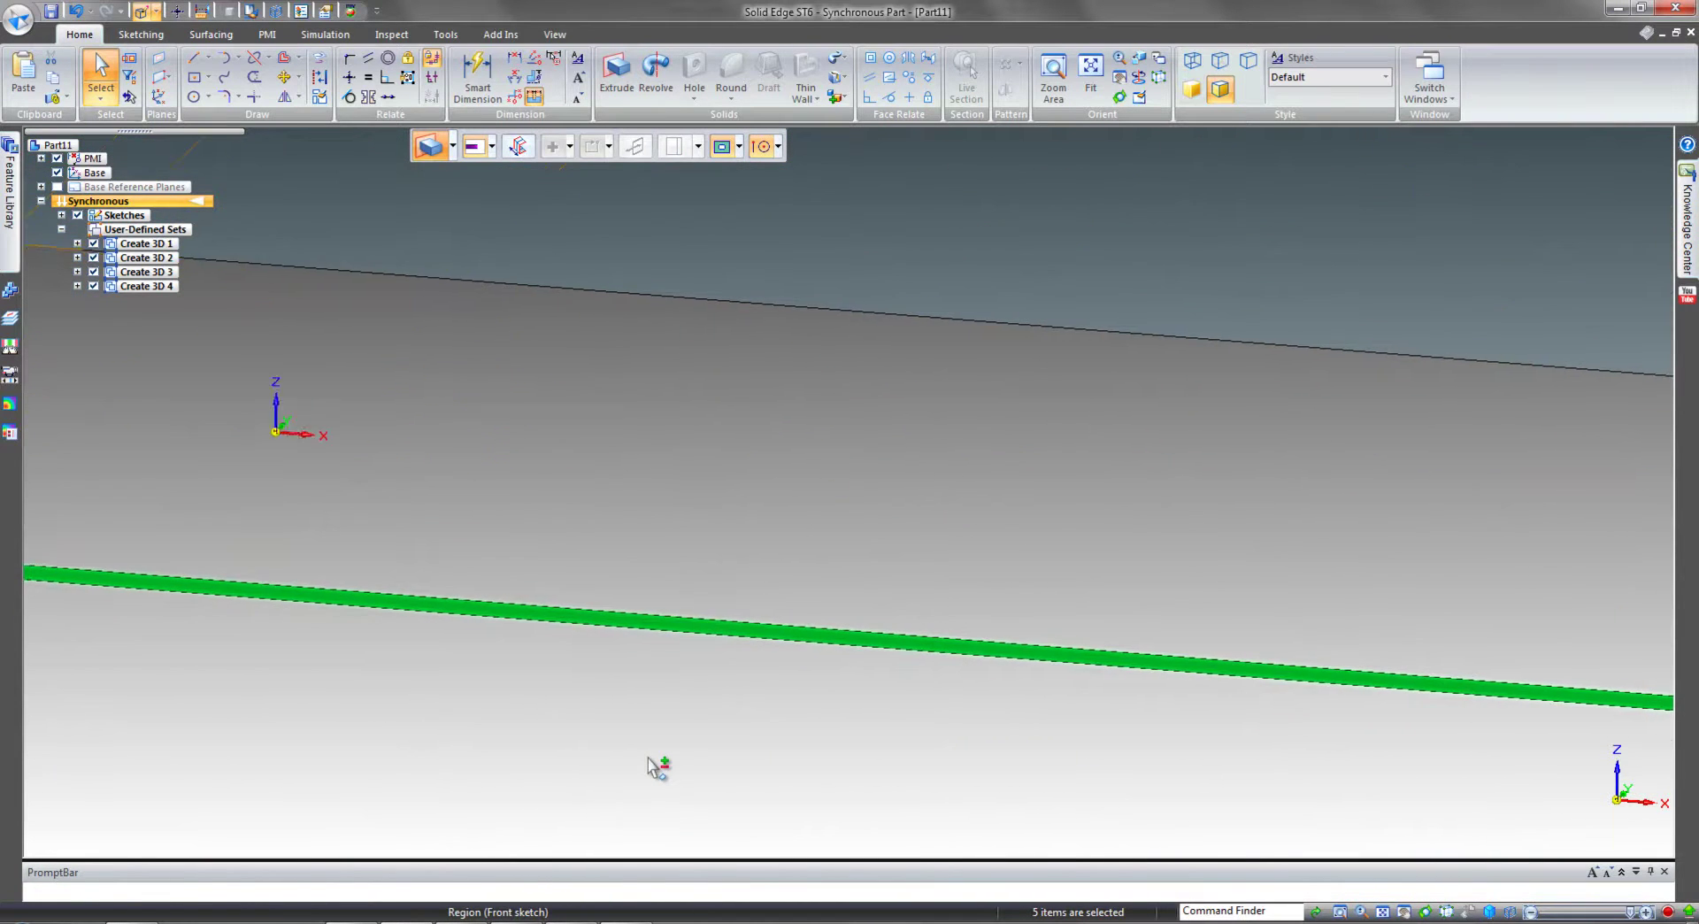
{"action": "scroll", "coordinate": [653, 768], "scroll_direction": "up", "scroll_amount": 3}
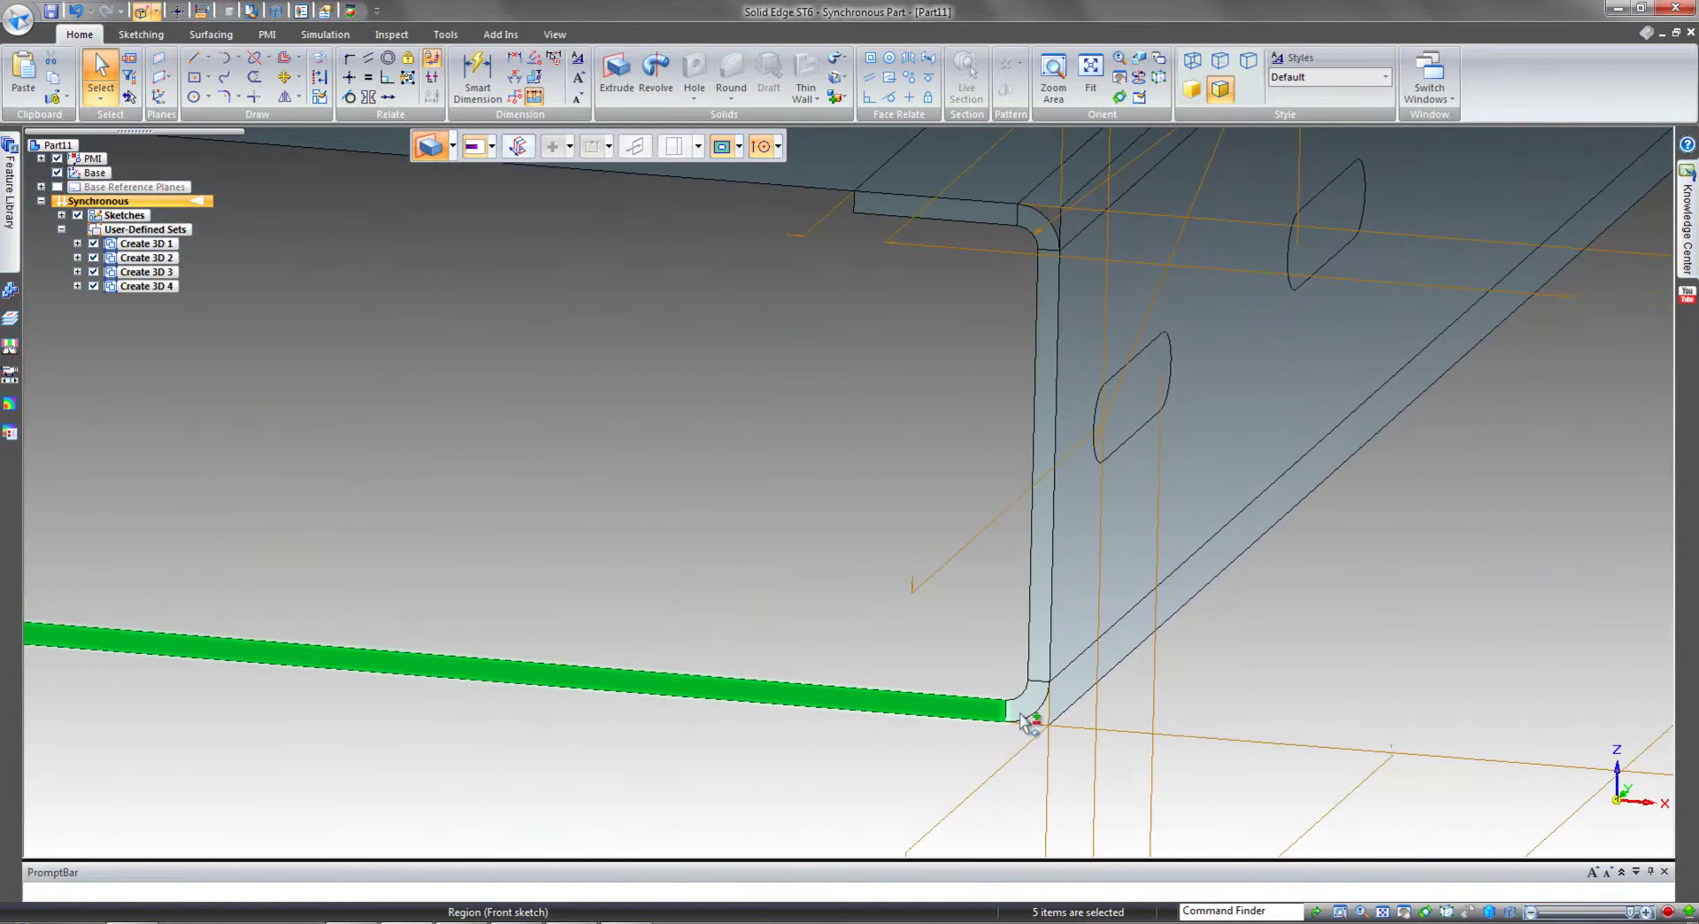
{"action": "left_click", "coordinate": [1029, 702], "text": "ctrl"}
{"action": "left_click", "coordinate": [1039, 638], "text": "ctrl"}
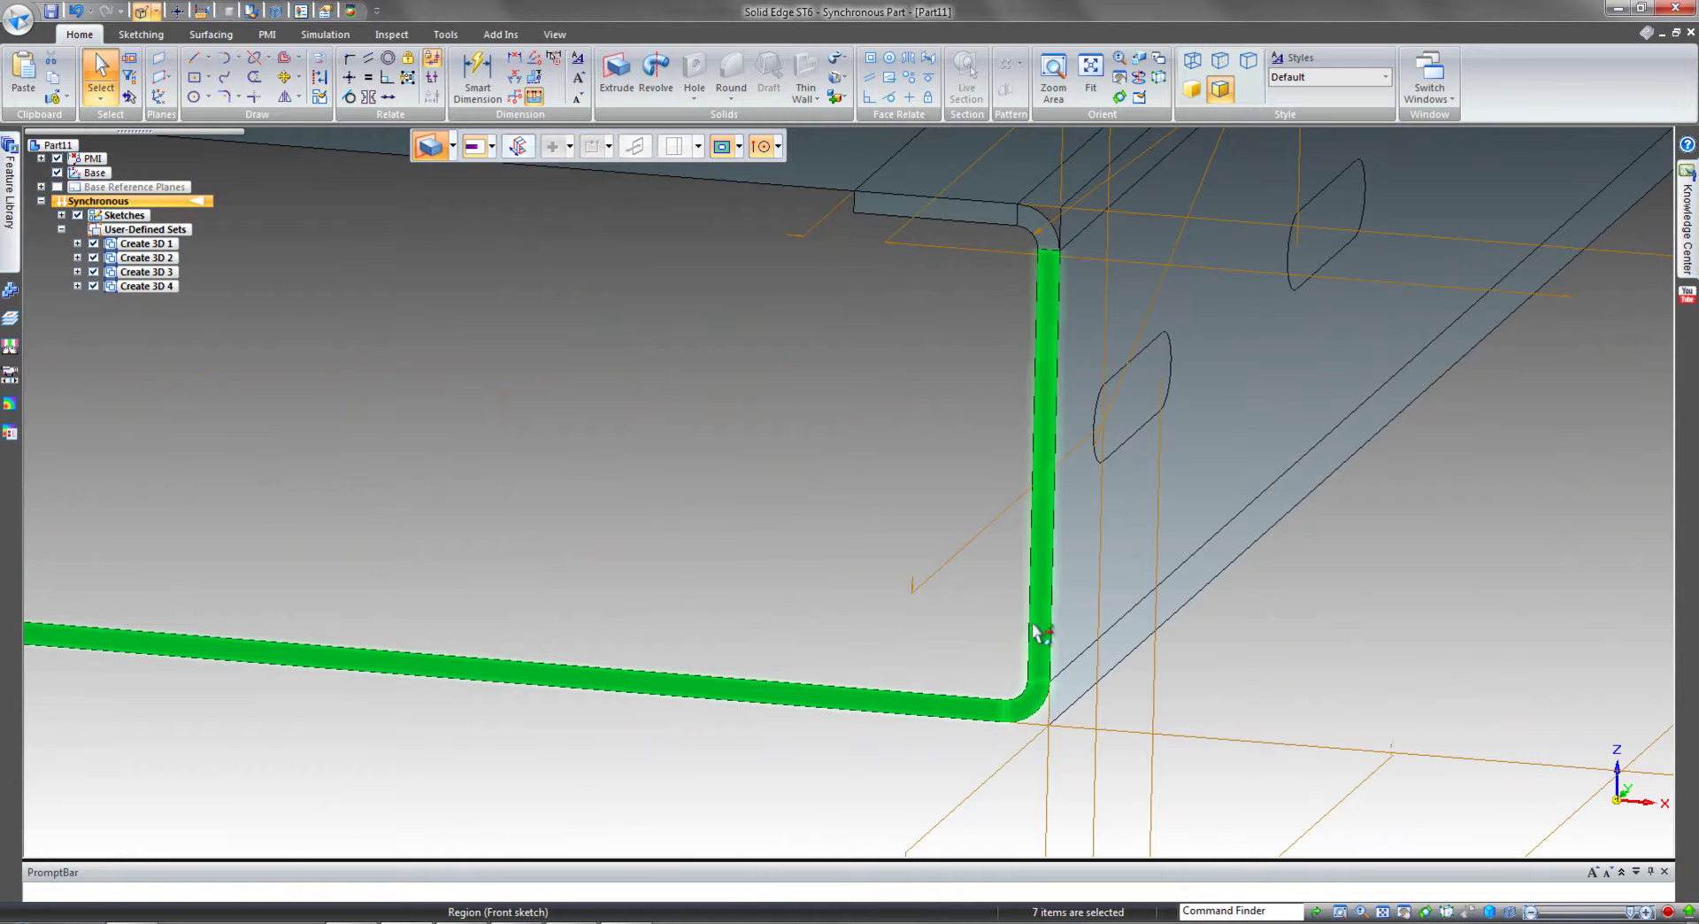
{"action": "left_click", "coordinate": [1029, 232], "text": "ctrl"}
{"action": "left_click", "coordinate": [1000, 210], "text": "ctrl"}
{"action": "scroll", "coordinate": [831, 462], "scroll_direction": "down", "scroll_amount": 6}
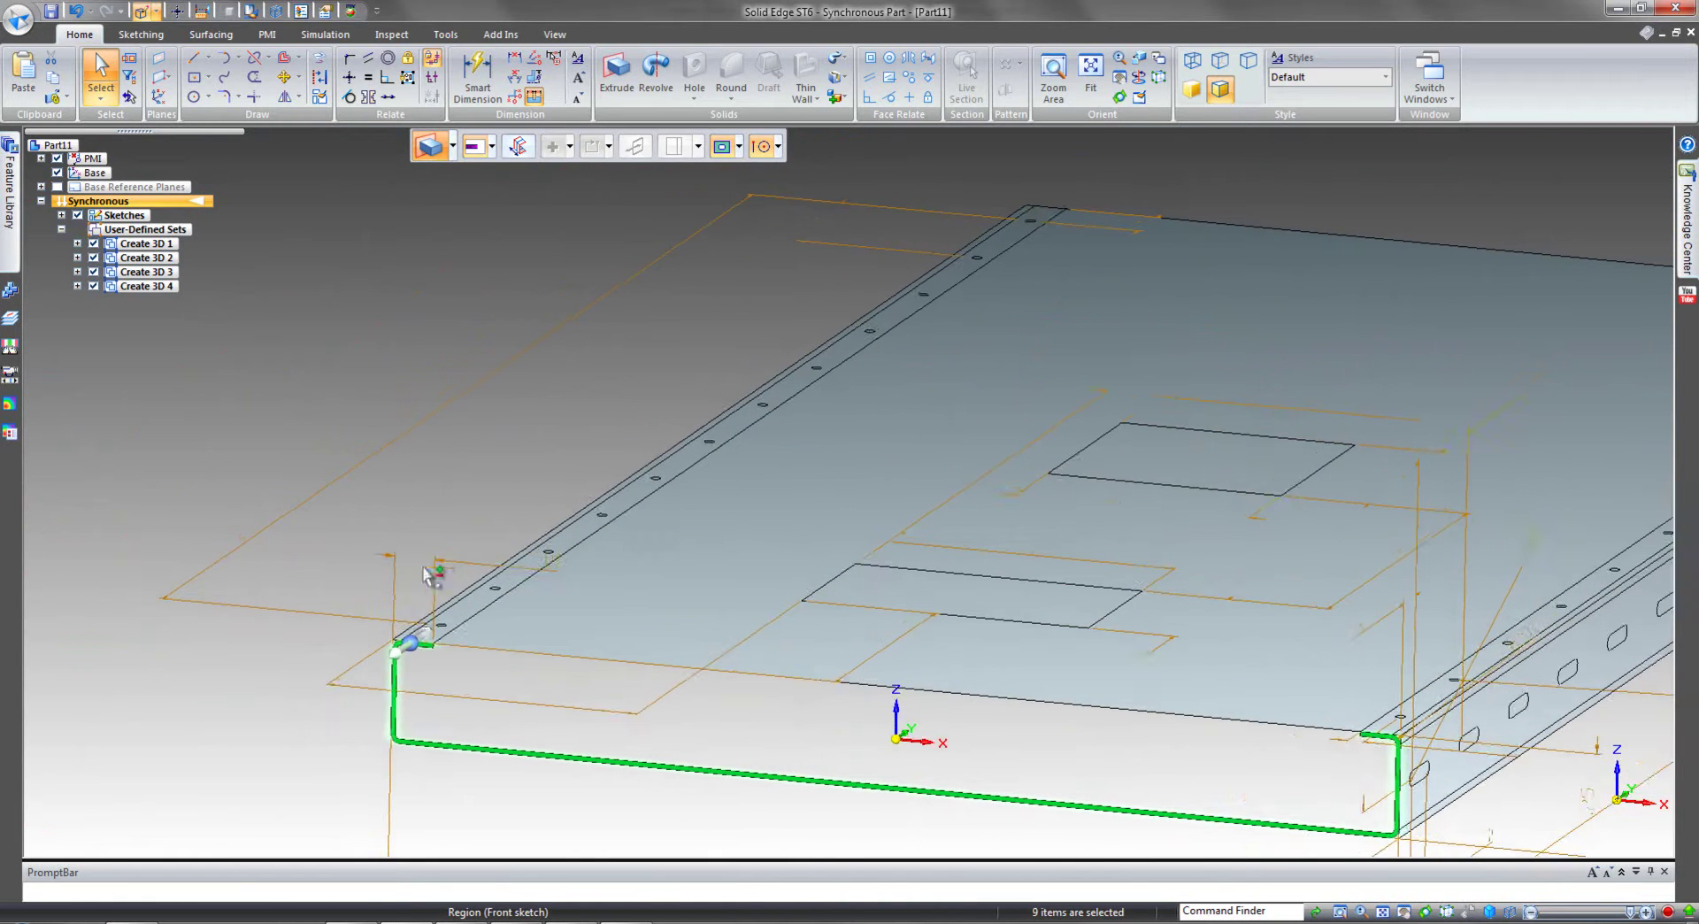
{"action": "left_click", "coordinate": [426, 639]}
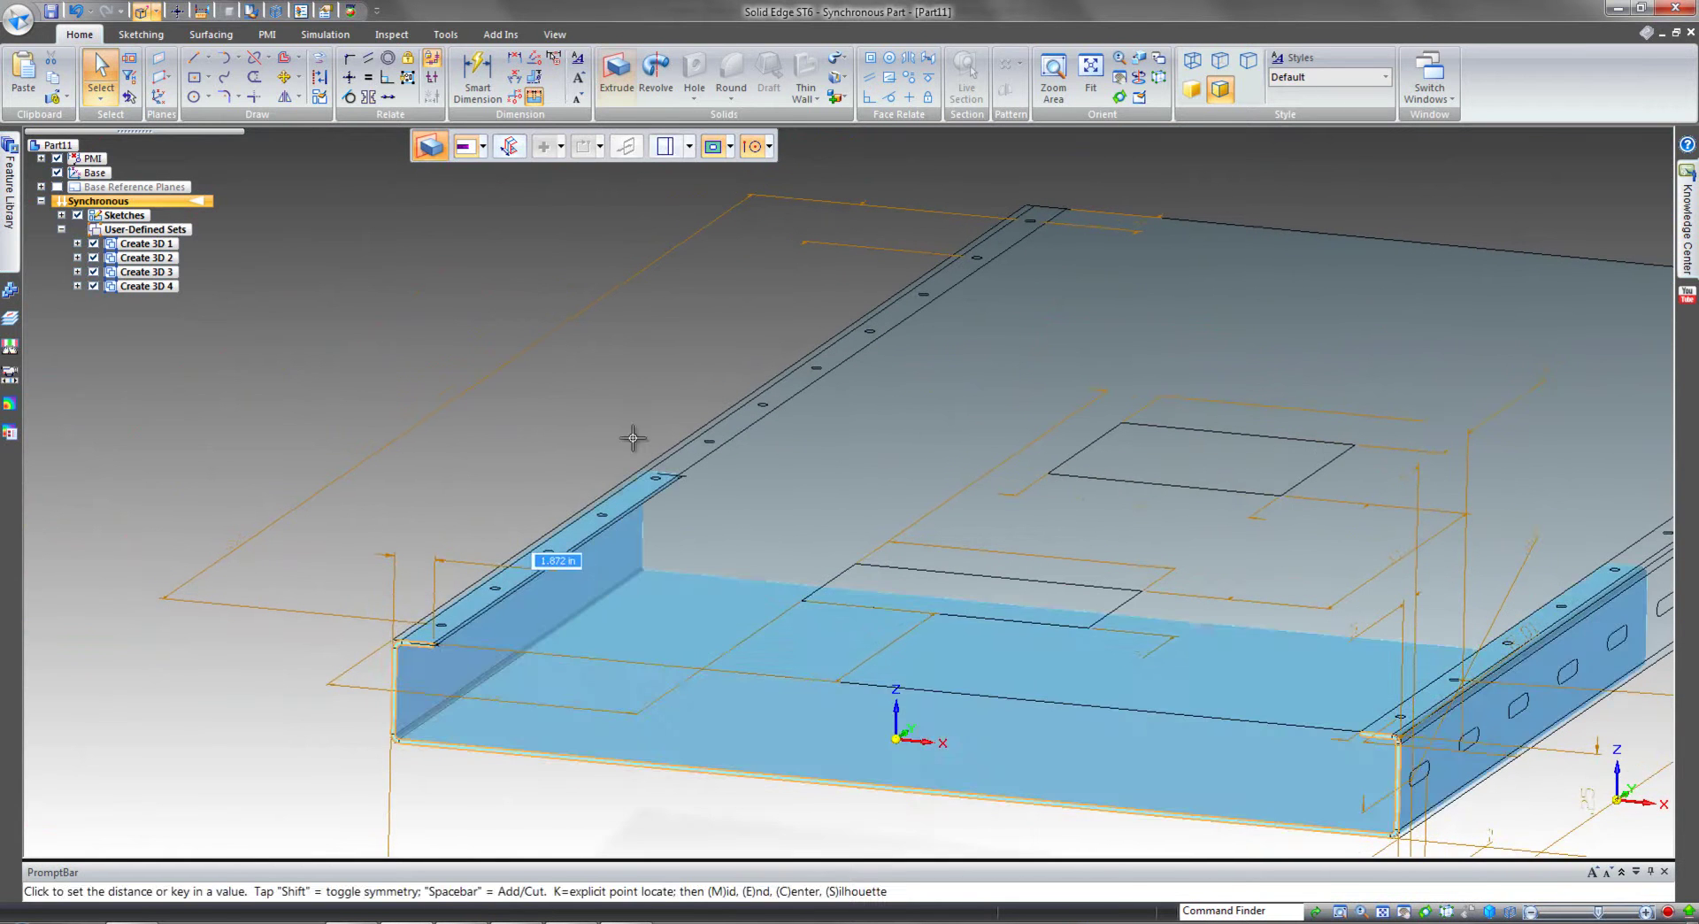
{"action": "scroll", "coordinate": [634, 437], "scroll_direction": "up", "scroll_amount": 3}
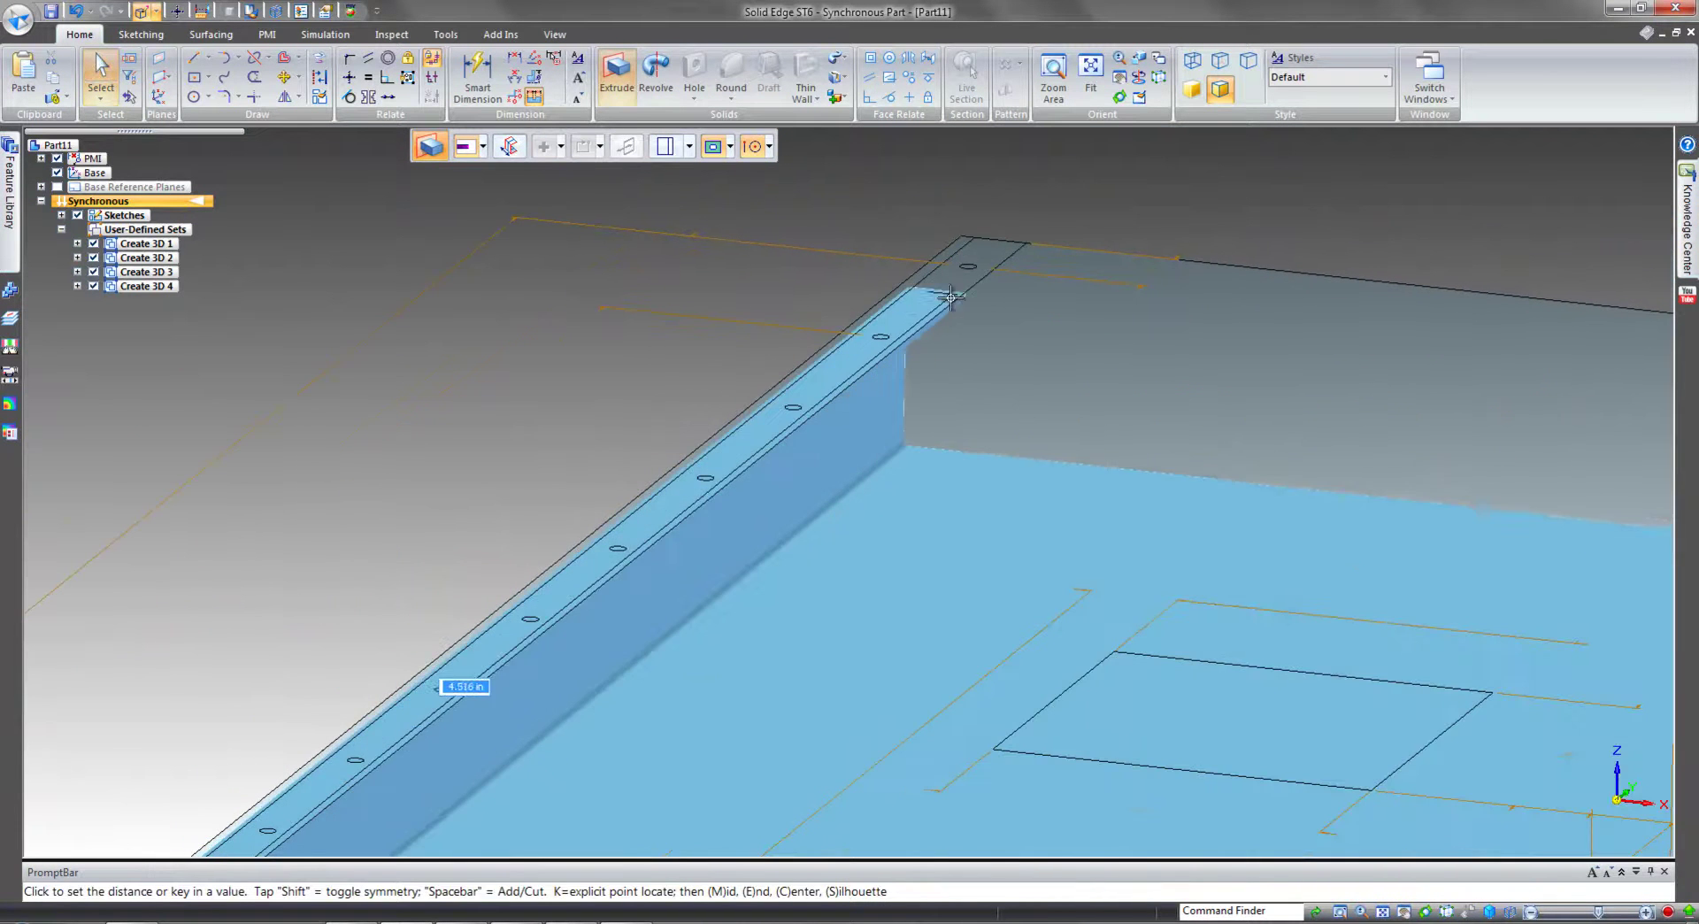
{"action": "left_click", "coordinate": [974, 237]}
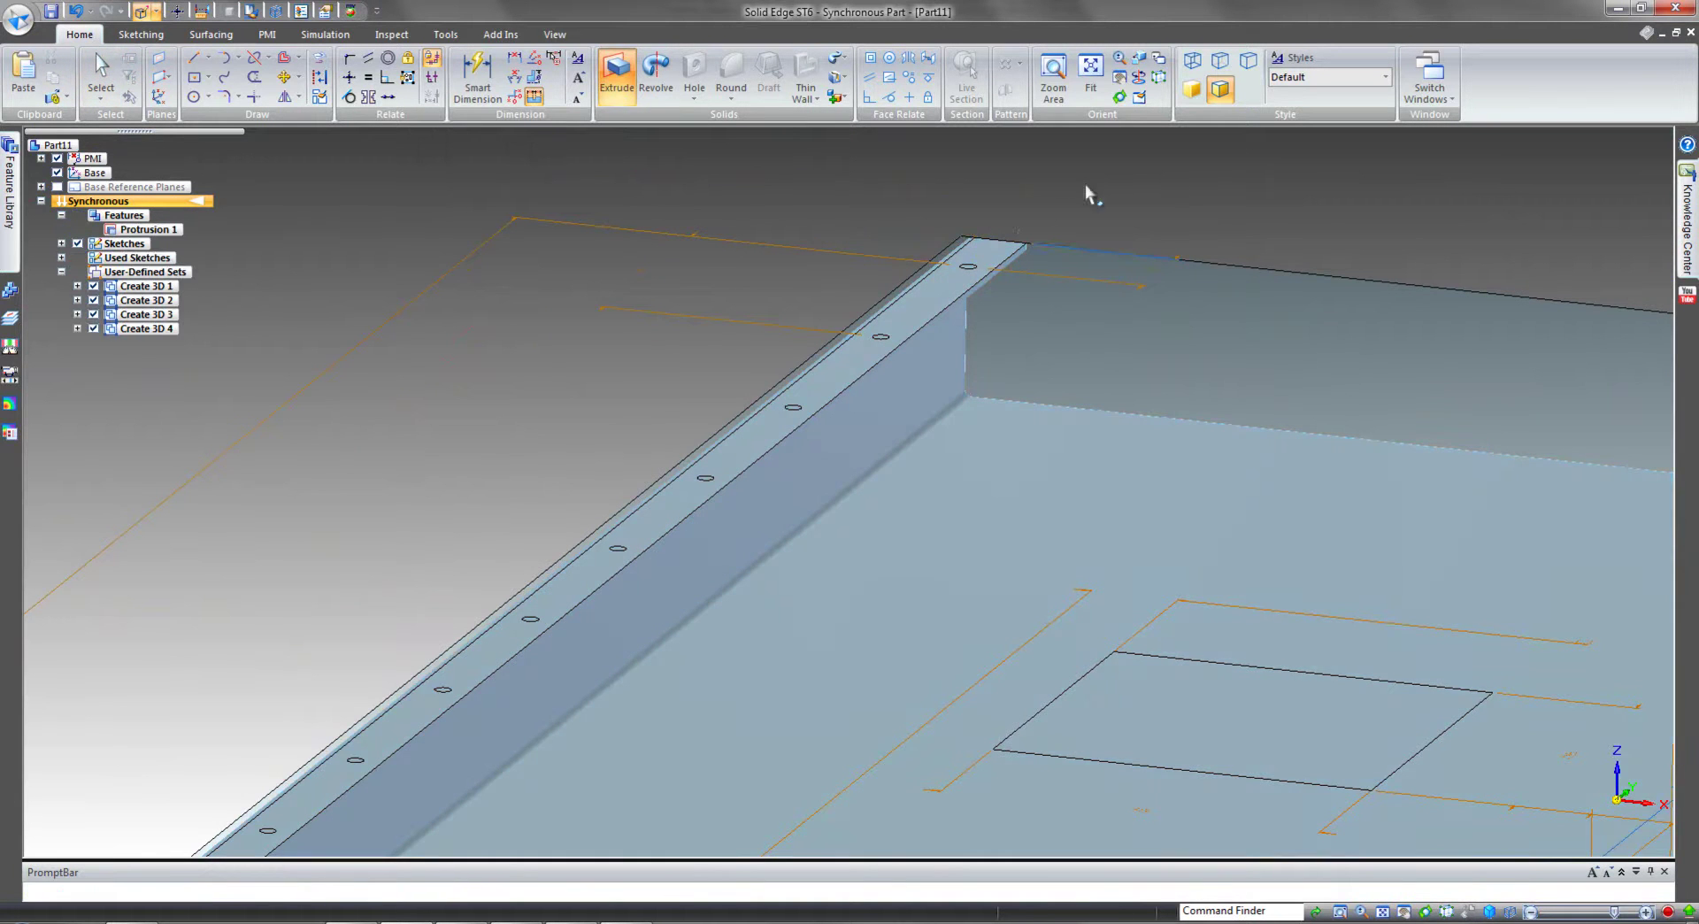
{"action": "scroll", "coordinate": [1156, 174], "scroll_direction": "down", "scroll_amount": 4}
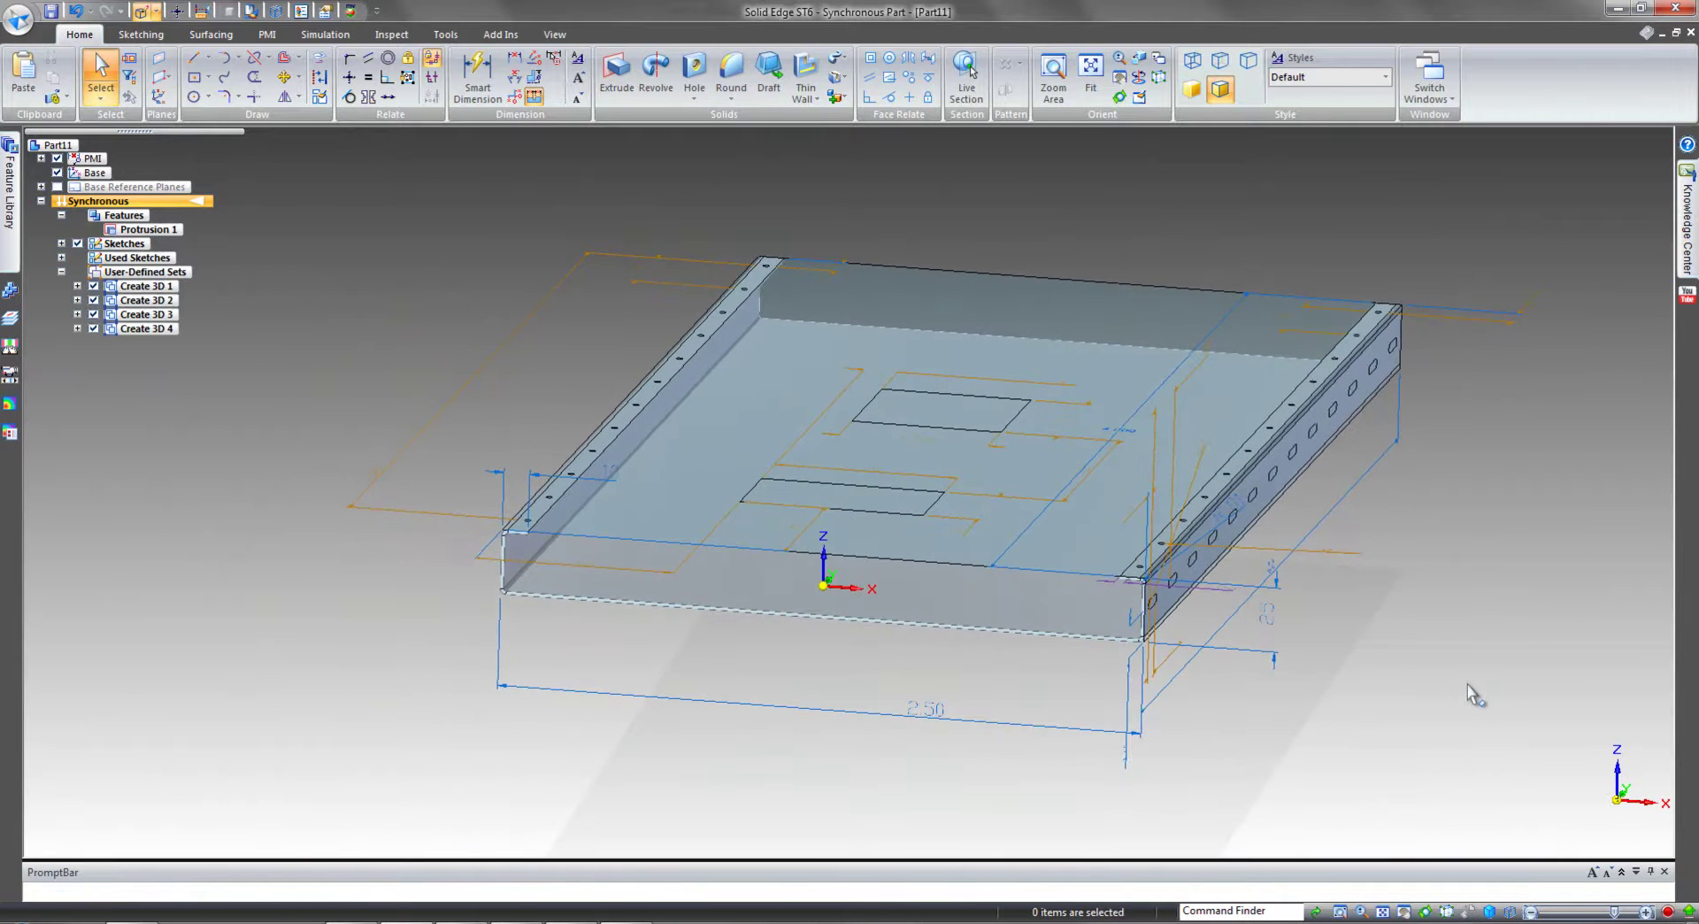
Cut the row of slots from the side sketch through both walls of the channel.
{"action": "key", "text": "ctrl+r"}
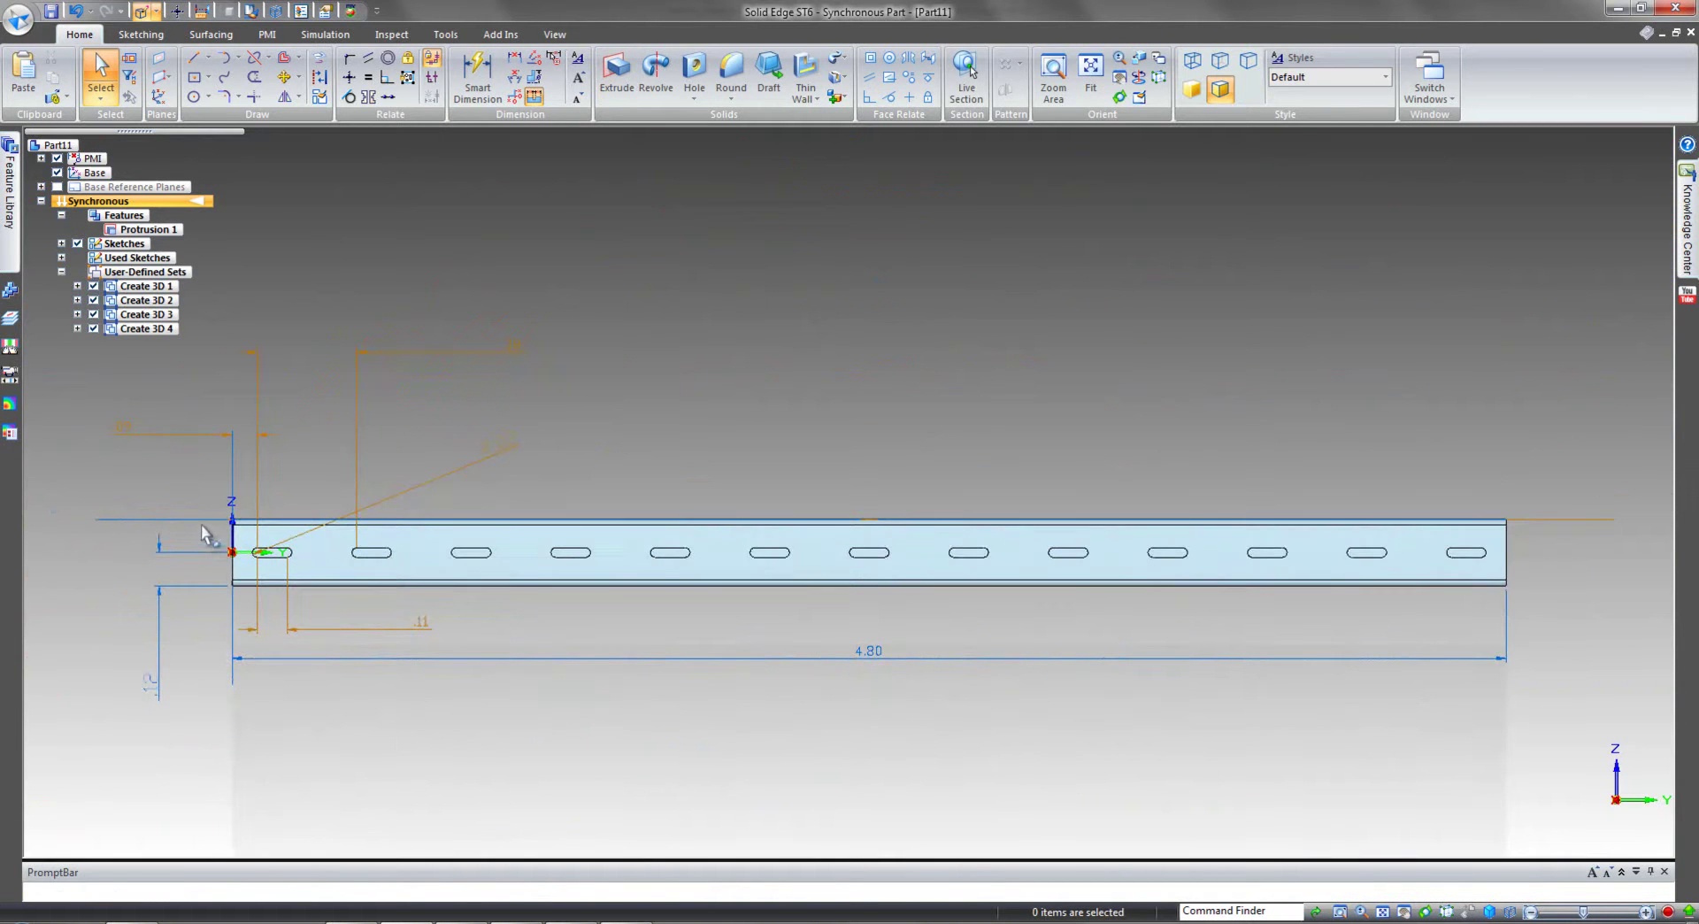
{"action": "left_click_drag", "start_coordinate": [204, 538], "coordinate": [1538, 572]}
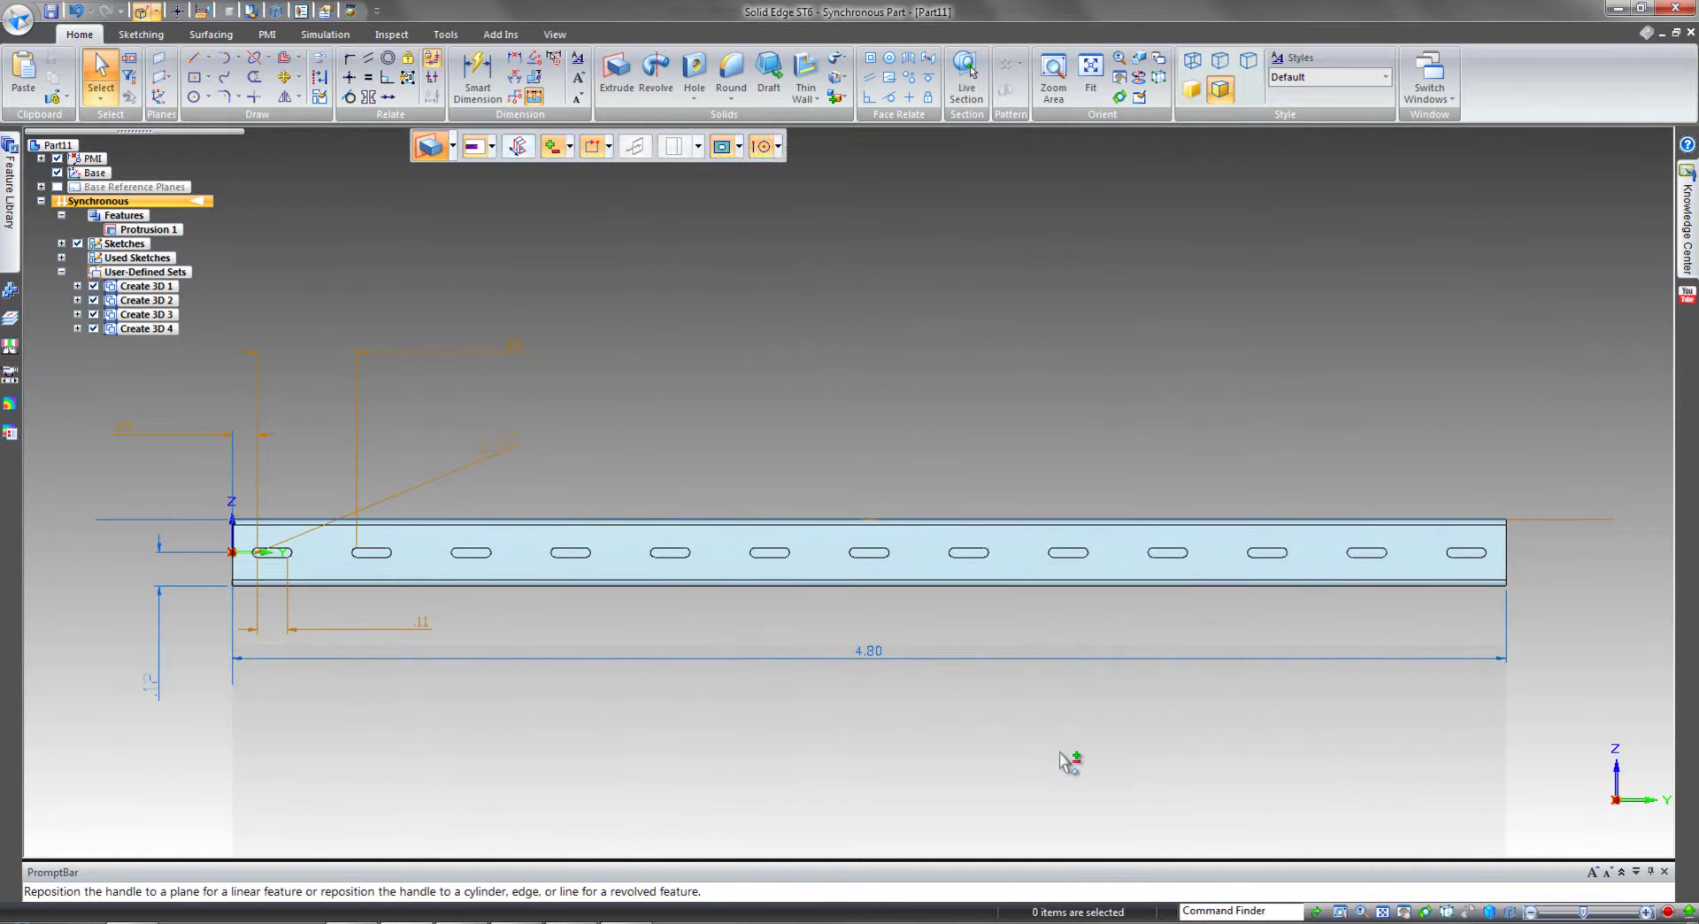
{"action": "key", "text": "ctrl+i"}
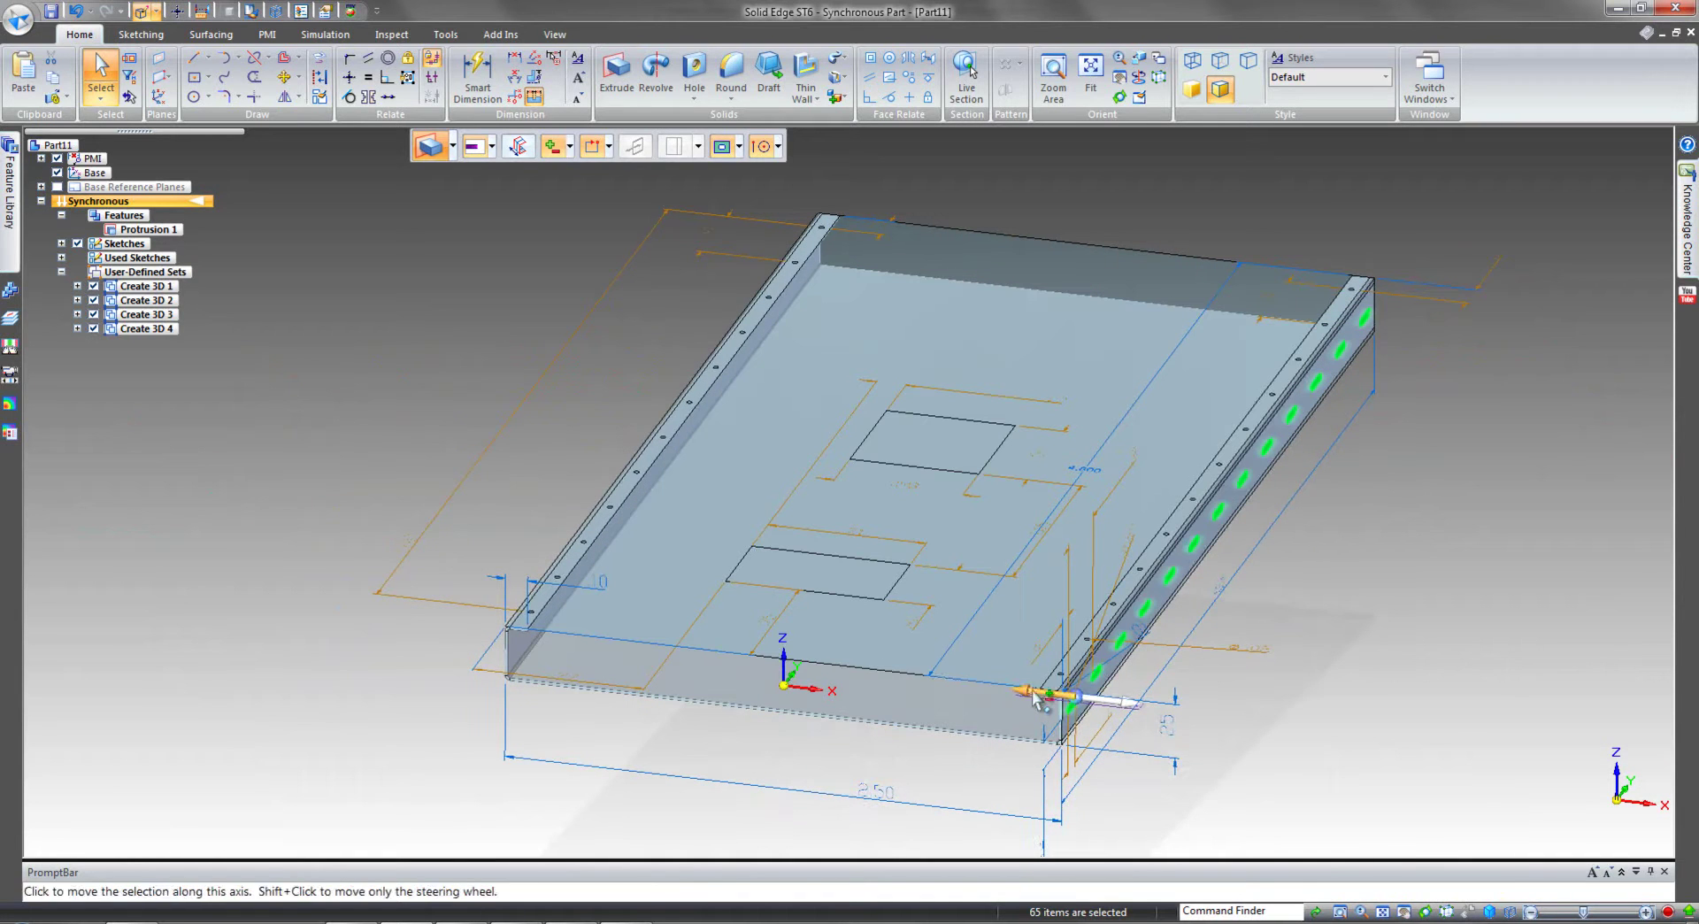
{"action": "left_click", "coordinate": [1044, 695]}
{"action": "left_click", "coordinate": [376, 626]}
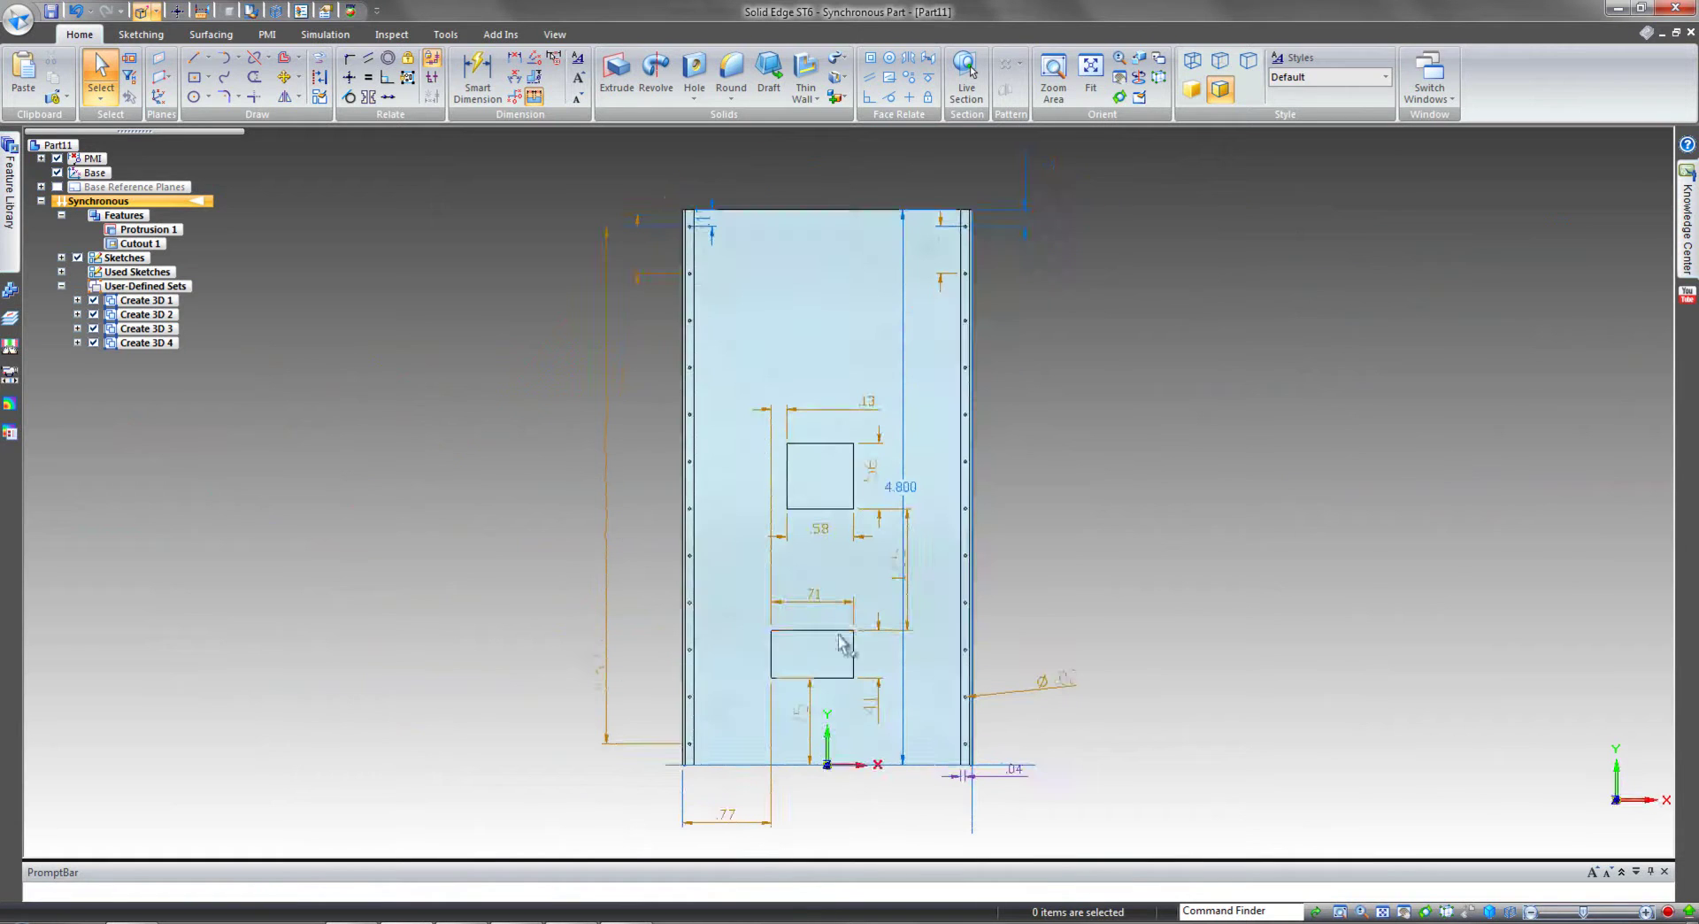
Select the rows of small circles along both lips in the top sketch and cut them down through the lips.
{"action": "scroll", "coordinate": [883, 407], "scroll_direction": "up", "scroll_amount": 2}
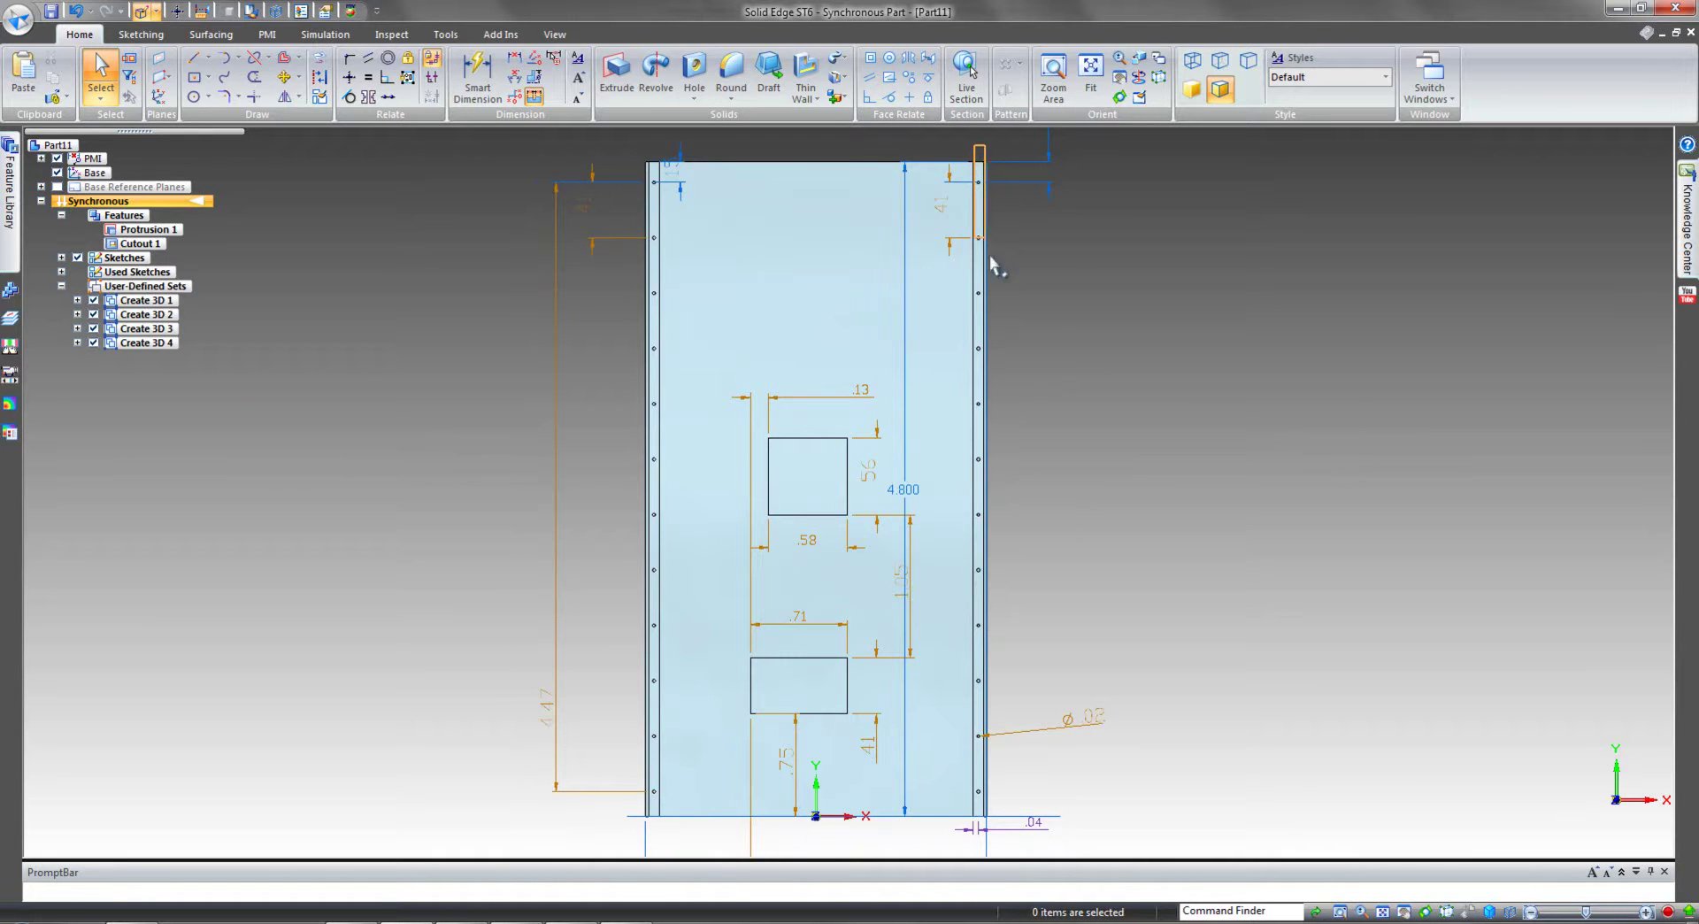
{"action": "left_click", "coordinate": [985, 838]}
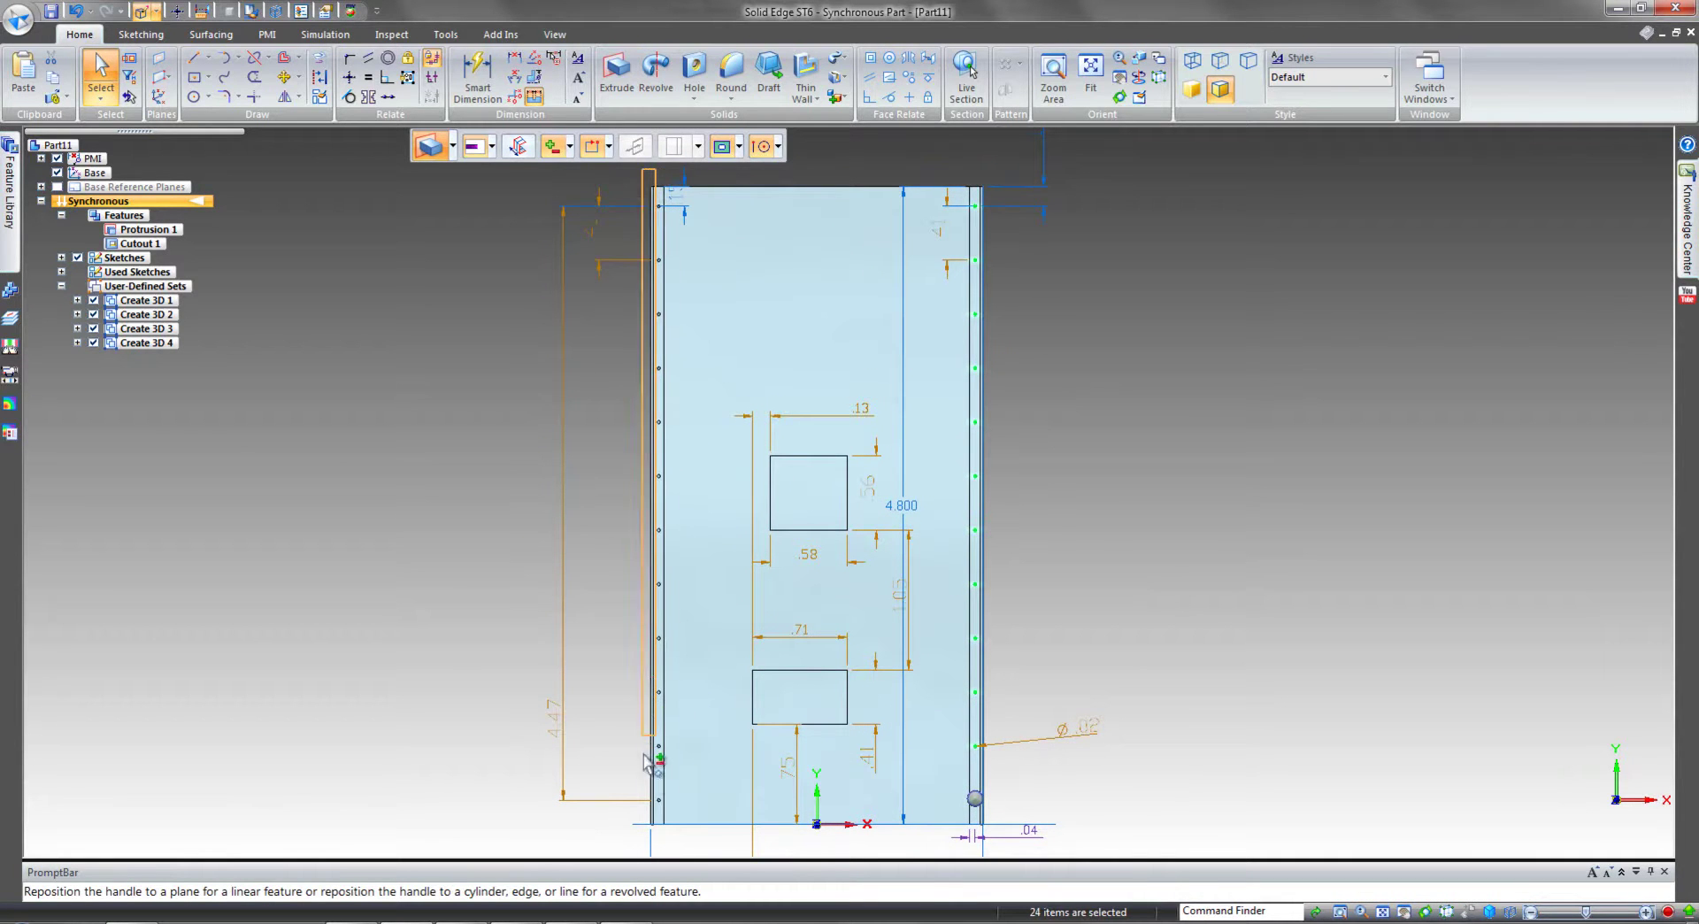
{"action": "left_click", "coordinate": [664, 847], "text": "ctrl"}
{"action": "middle_click_drag", "start_coordinate": [1220, 480], "coordinate": [1179, 534]}
{"action": "scroll", "coordinate": [1179, 534], "scroll_direction": "up", "scroll_amount": 8}
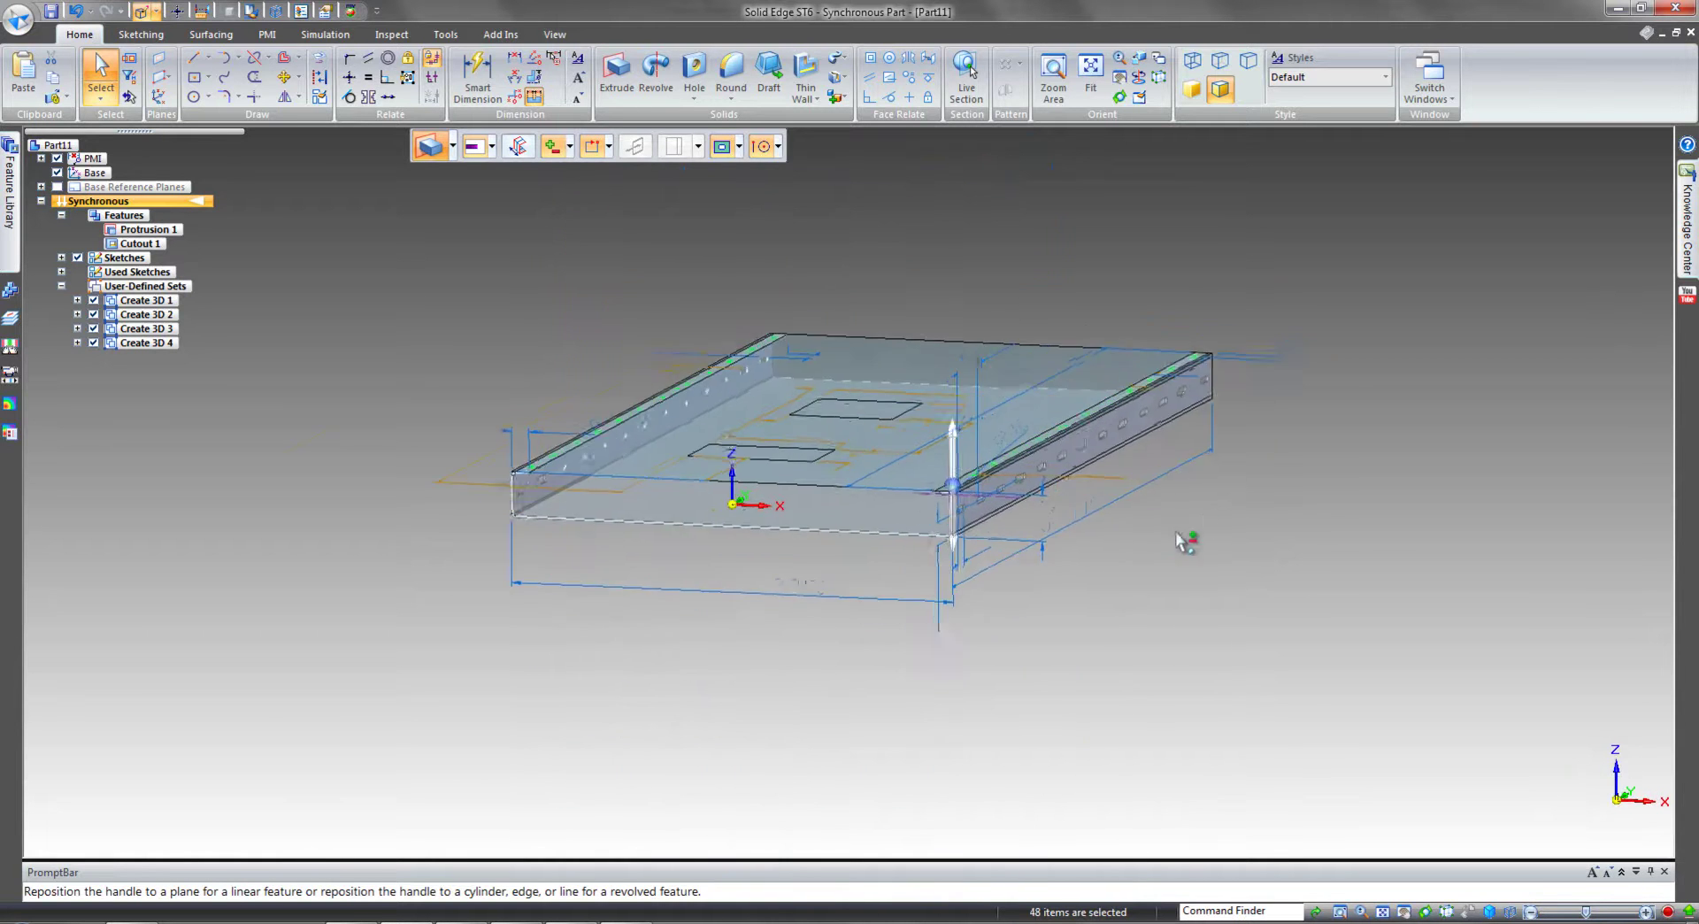
{"action": "scroll", "coordinate": [1131, 617], "scroll_direction": "up", "scroll_amount": 1}
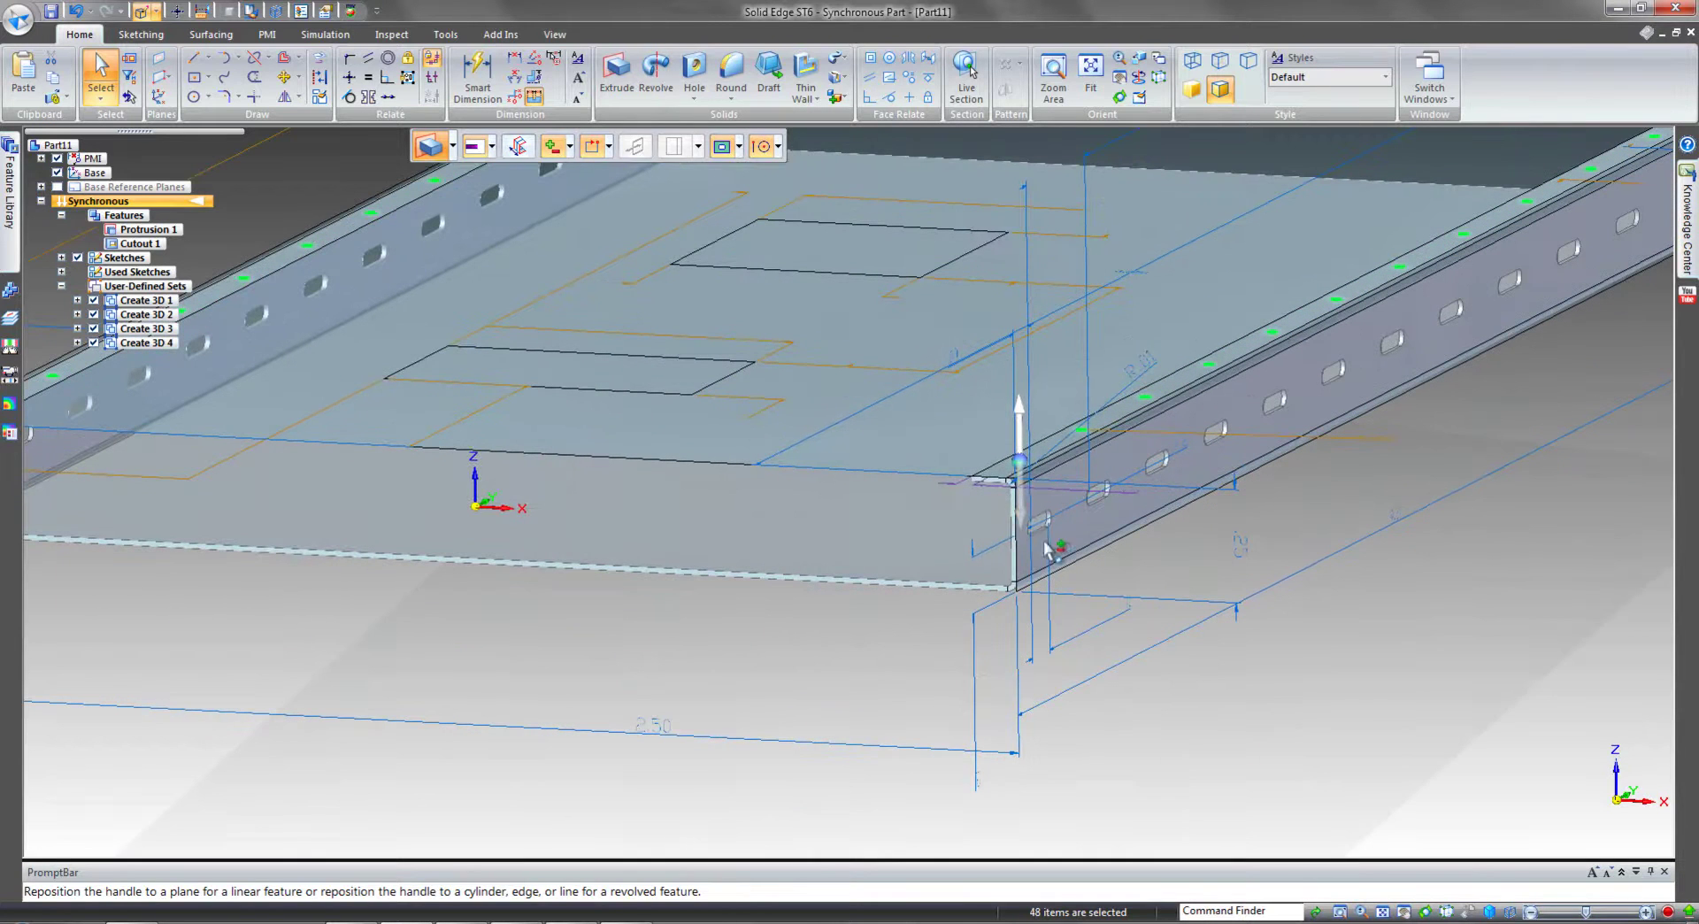
{"action": "left_click", "coordinate": [1017, 470]}
{"action": "left_click", "coordinate": [1015, 470]}
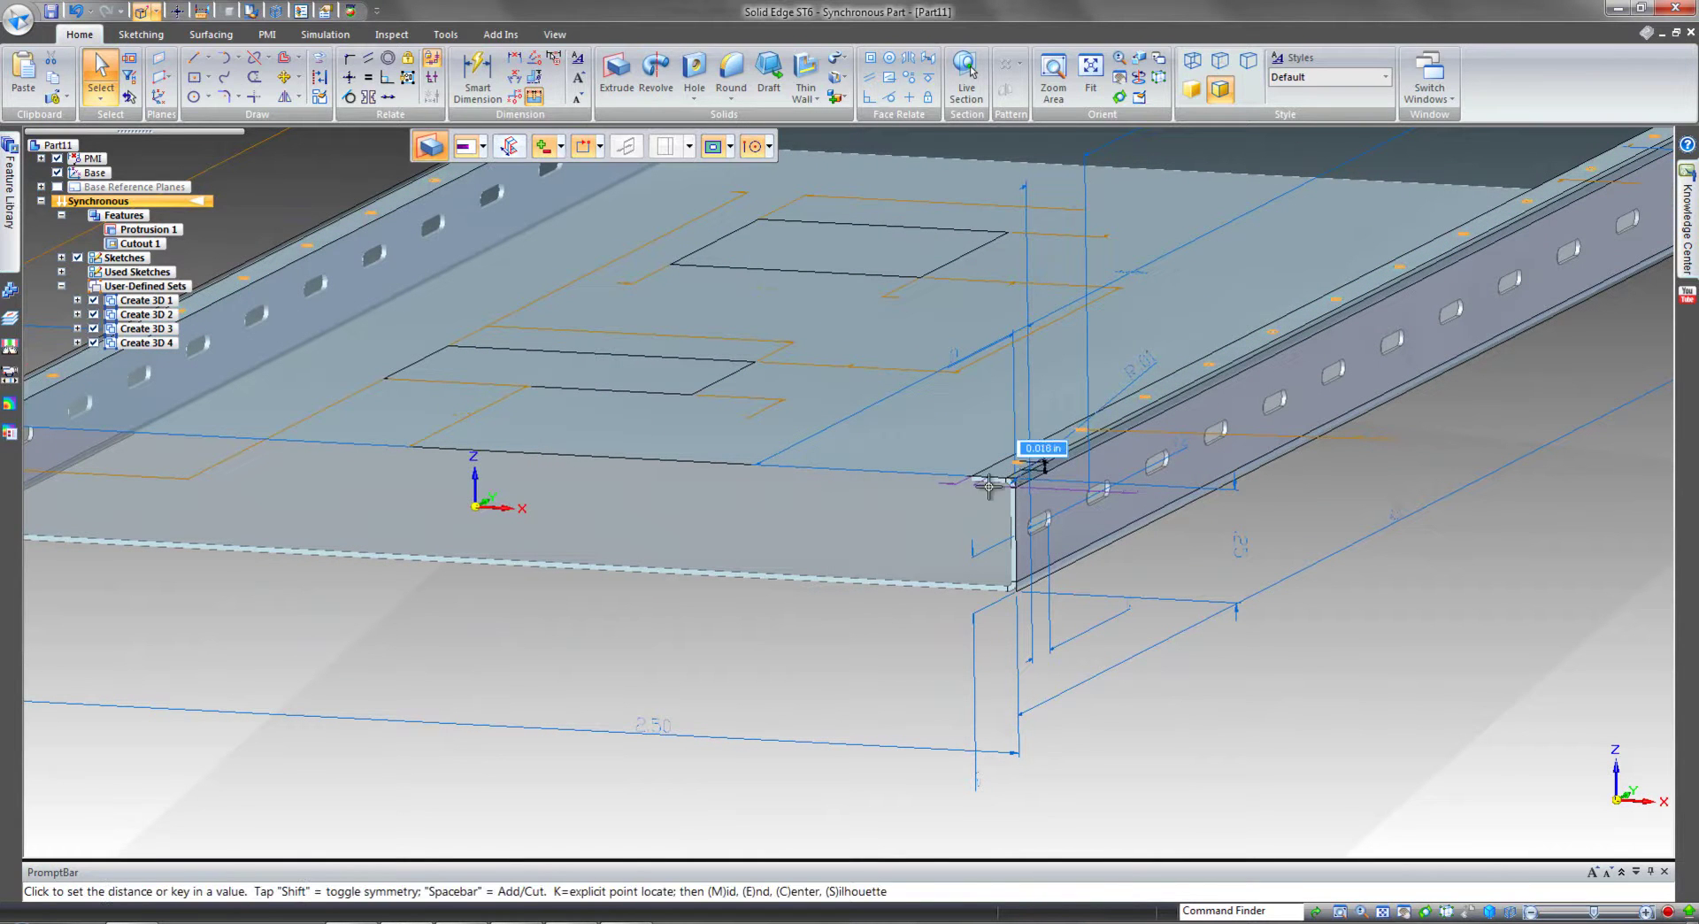
{"action": "left_click", "coordinate": [950, 502]}
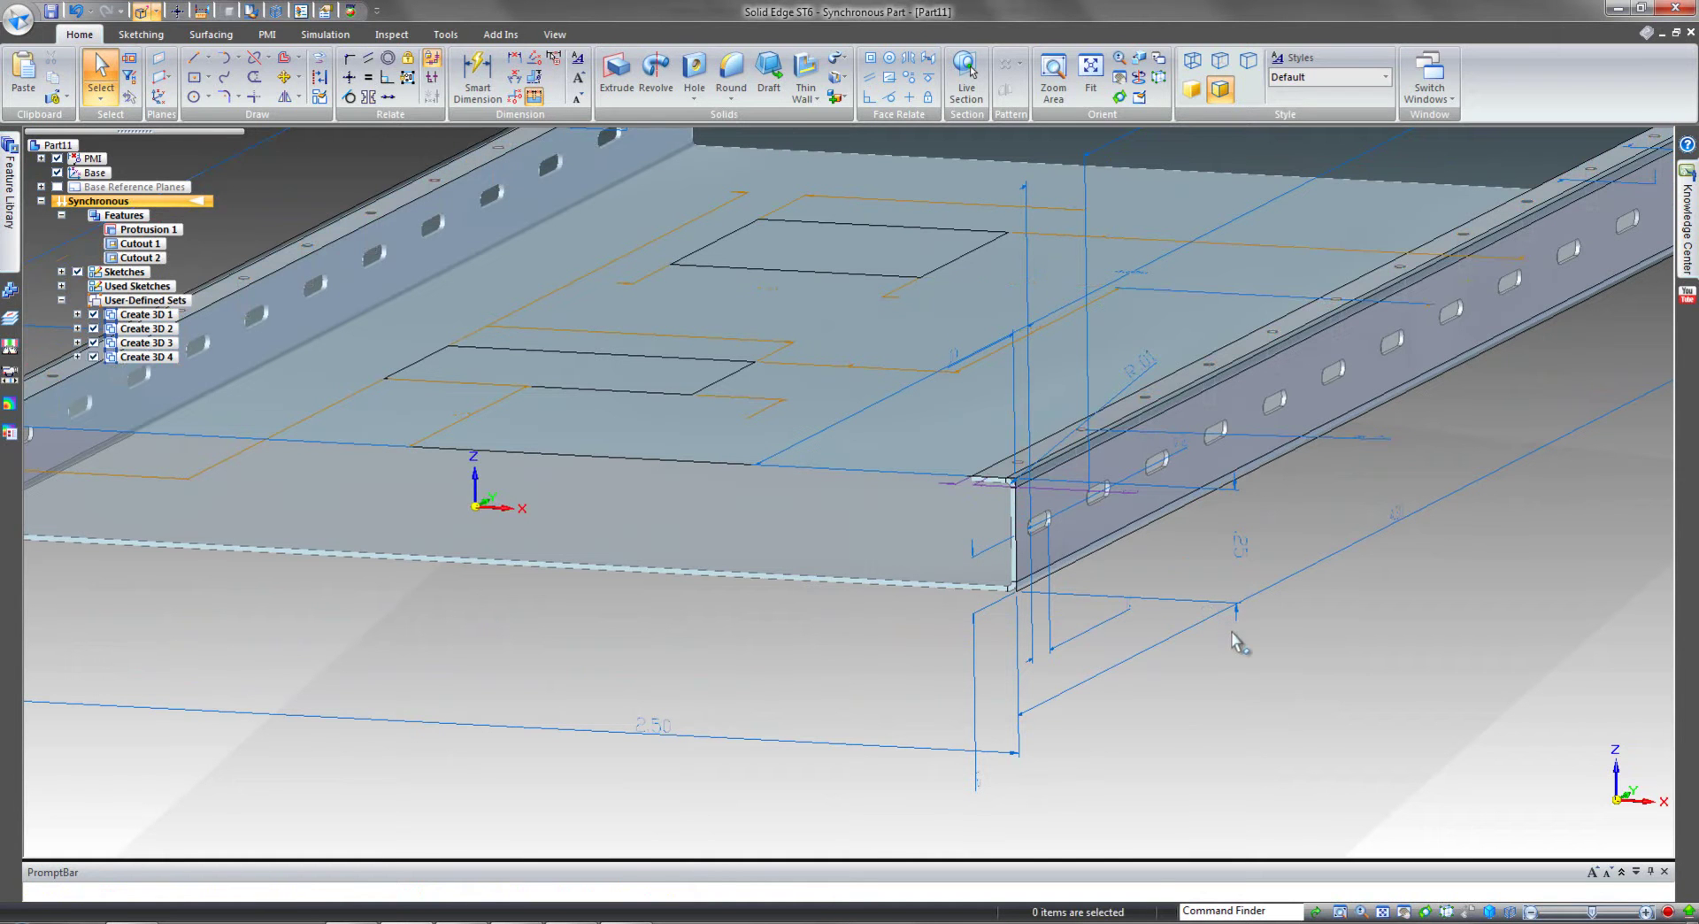
Examine the lip holes, wall slots and remaining rectangular sketches of the channel from several viewing angles.
{"action": "scroll", "coordinate": [1311, 641], "scroll_direction": "down", "scroll_amount": 5}
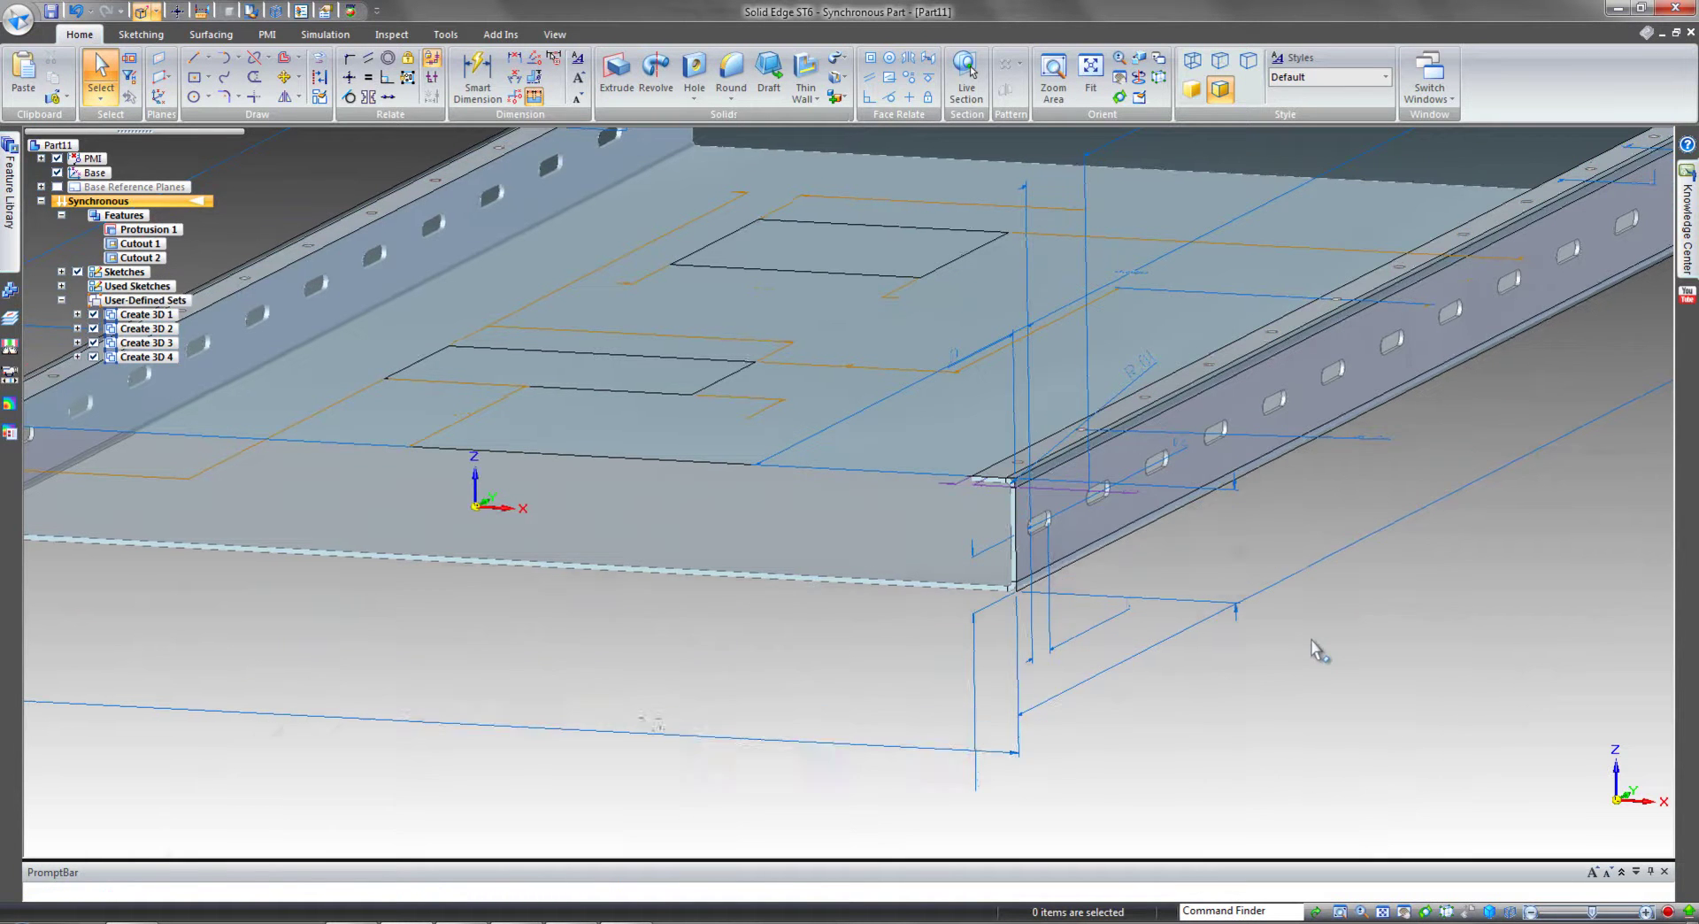
{"action": "key", "text": "Up"}
{"action": "key", "text": "Up"}
{"action": "key", "text": "Up"}
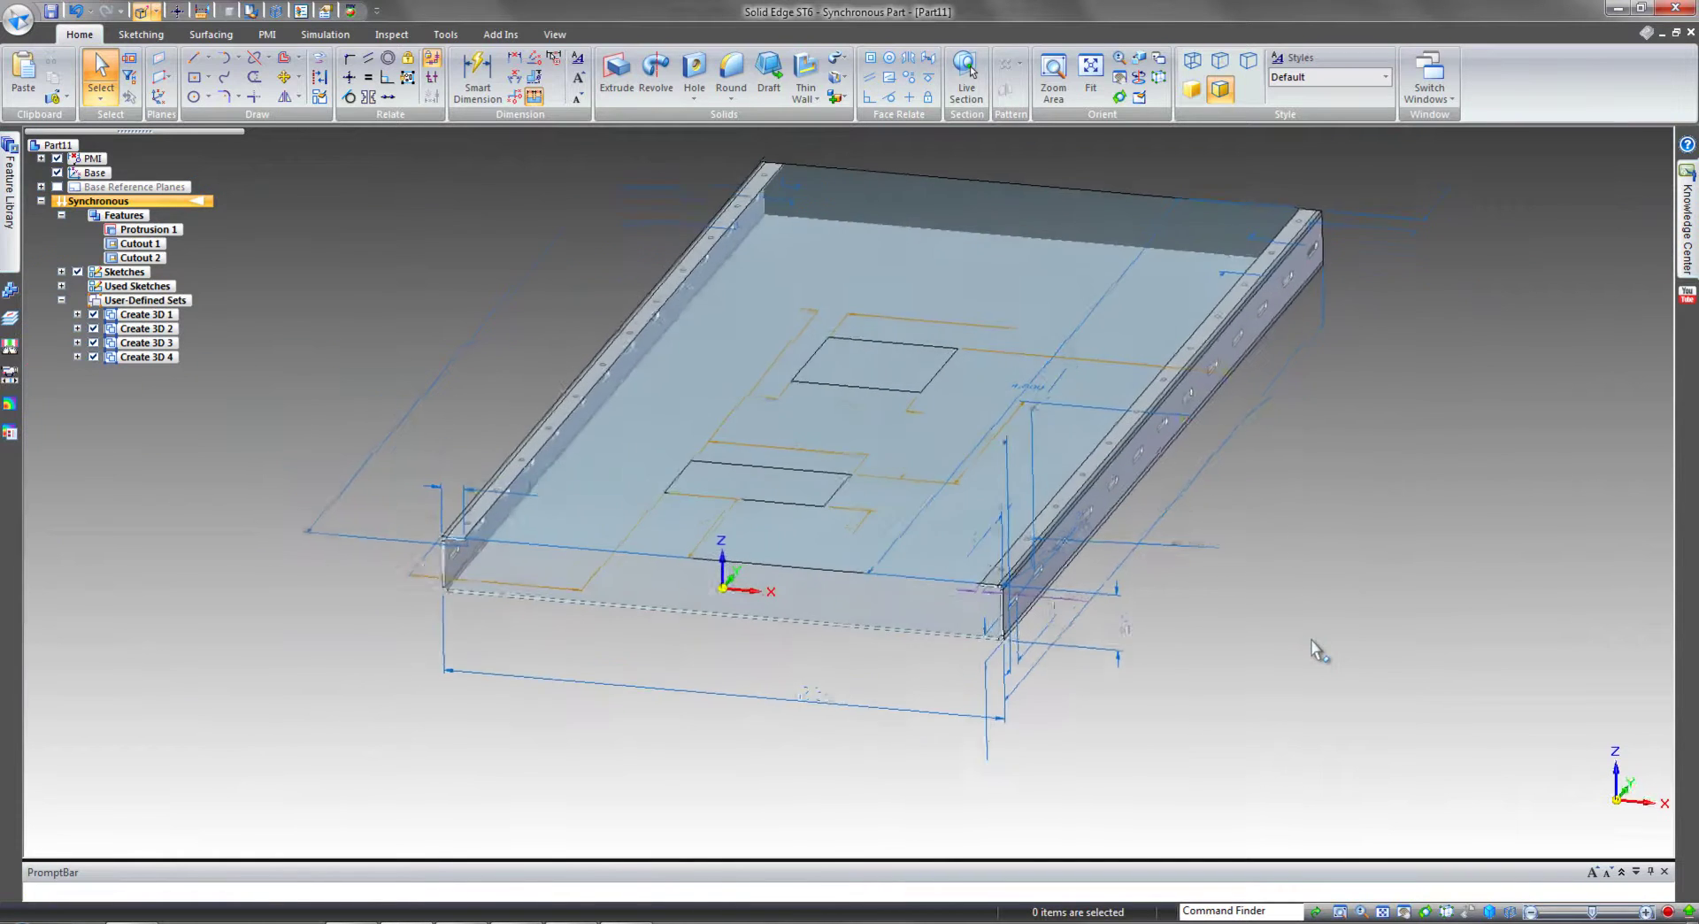
{"action": "key", "text": "Down"}
{"action": "key", "text": "Down"}
{"action": "key", "text": "Down"}
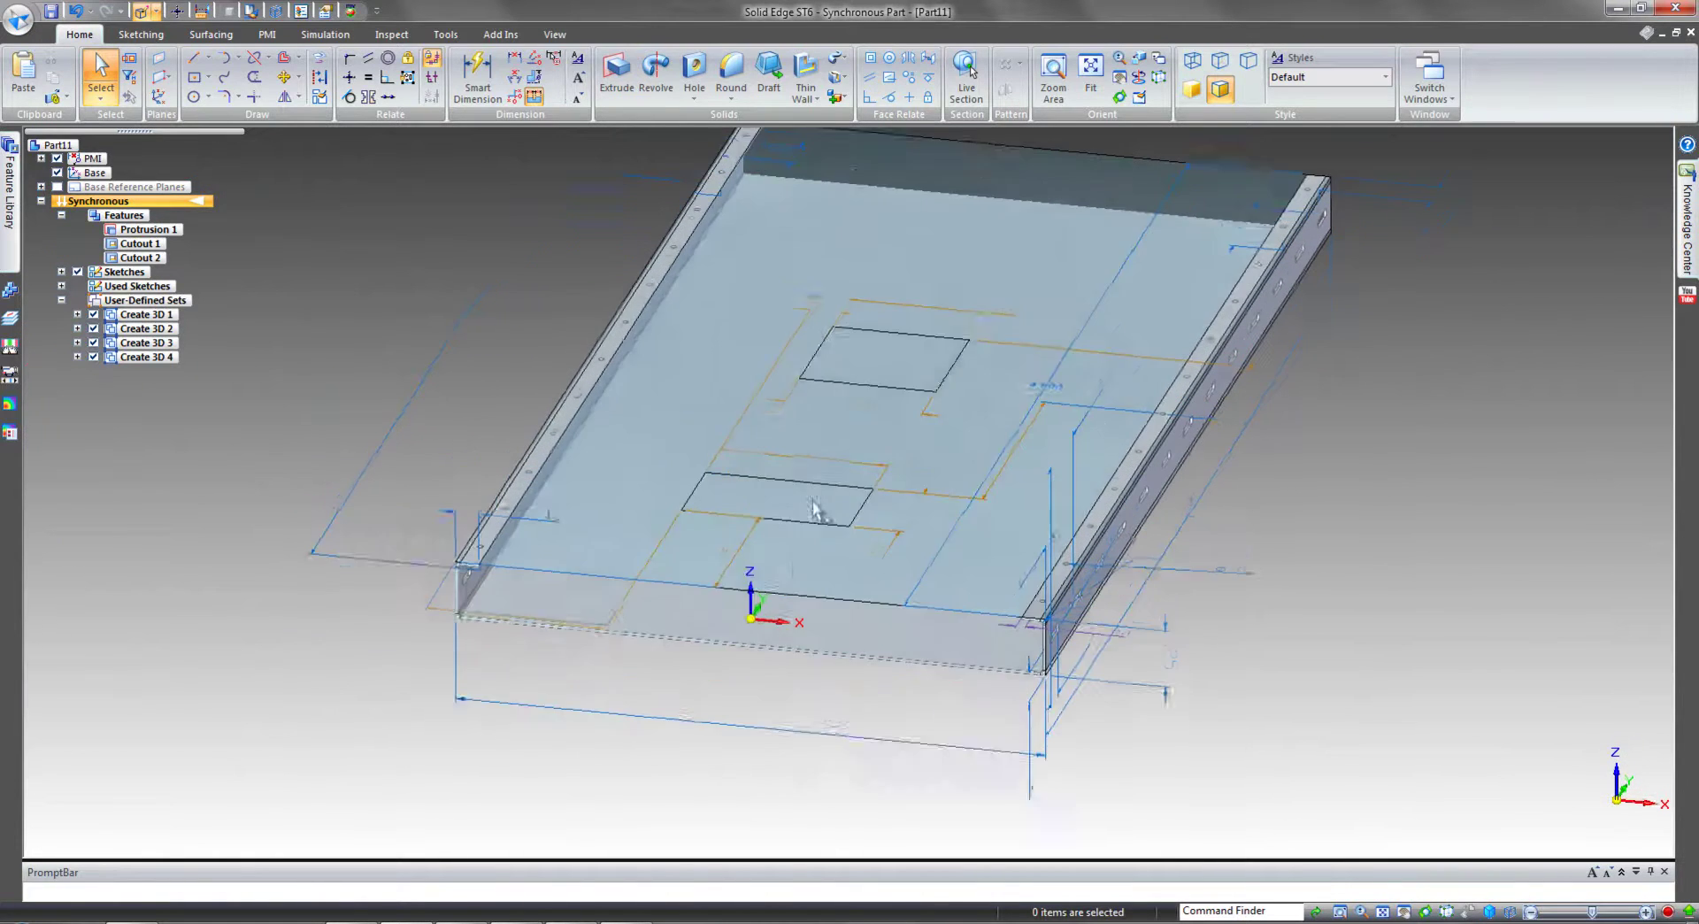
{"action": "key", "text": "Up"}
{"action": "key", "text": "Up"}
{"action": "key", "text": "Up"}
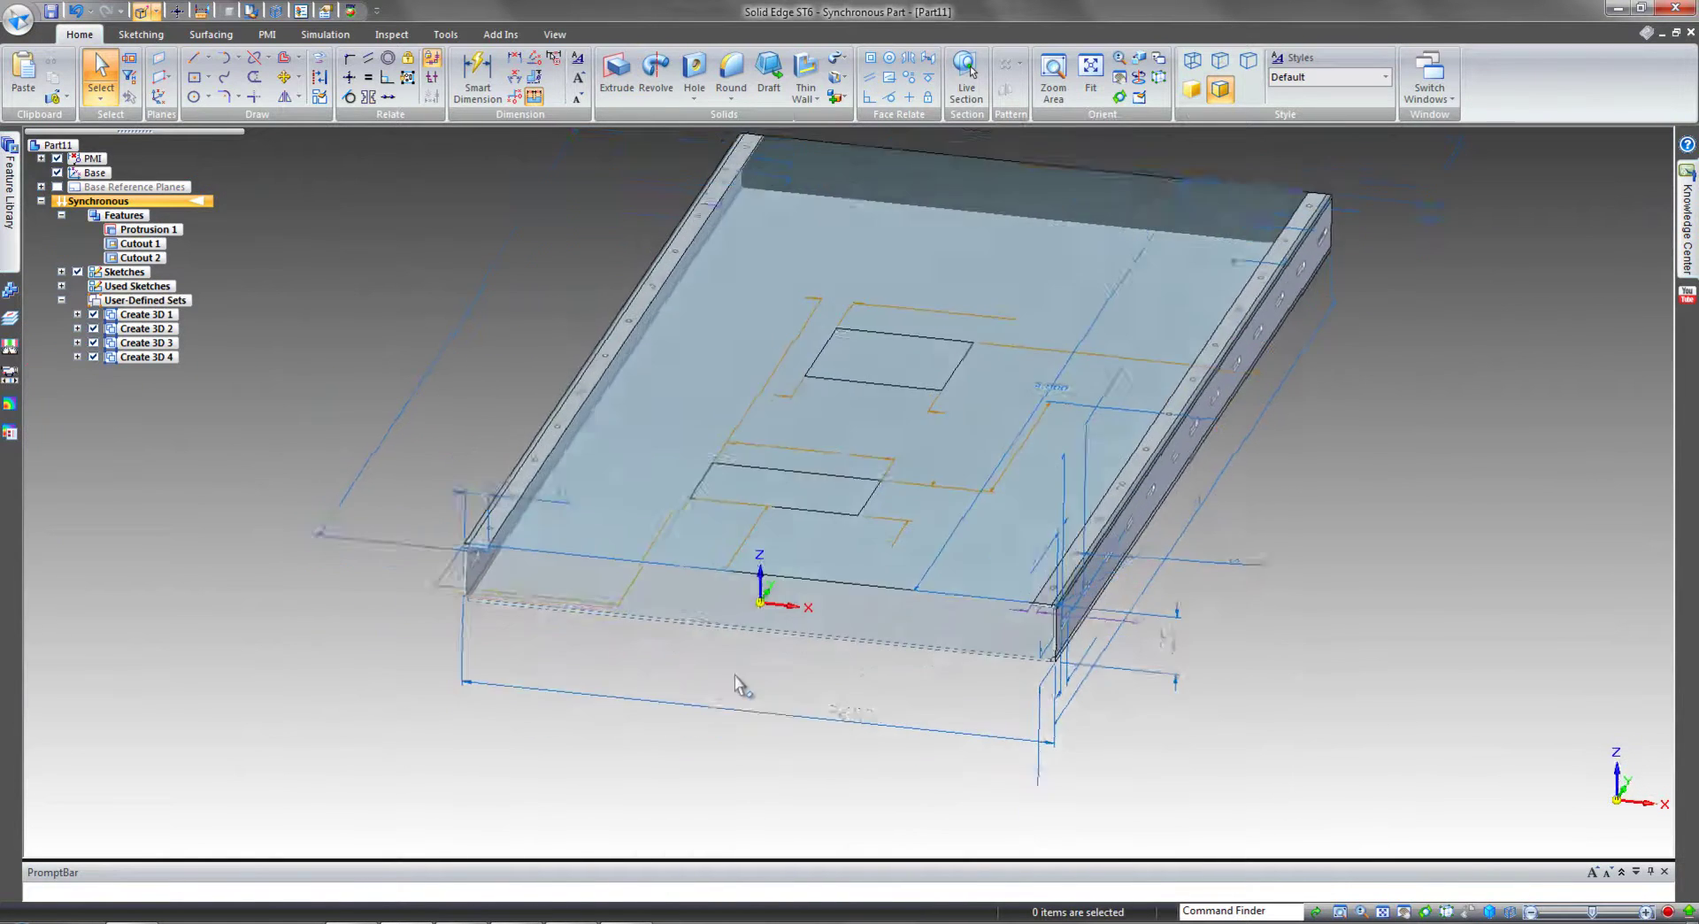
{"action": "key", "text": "Up"}
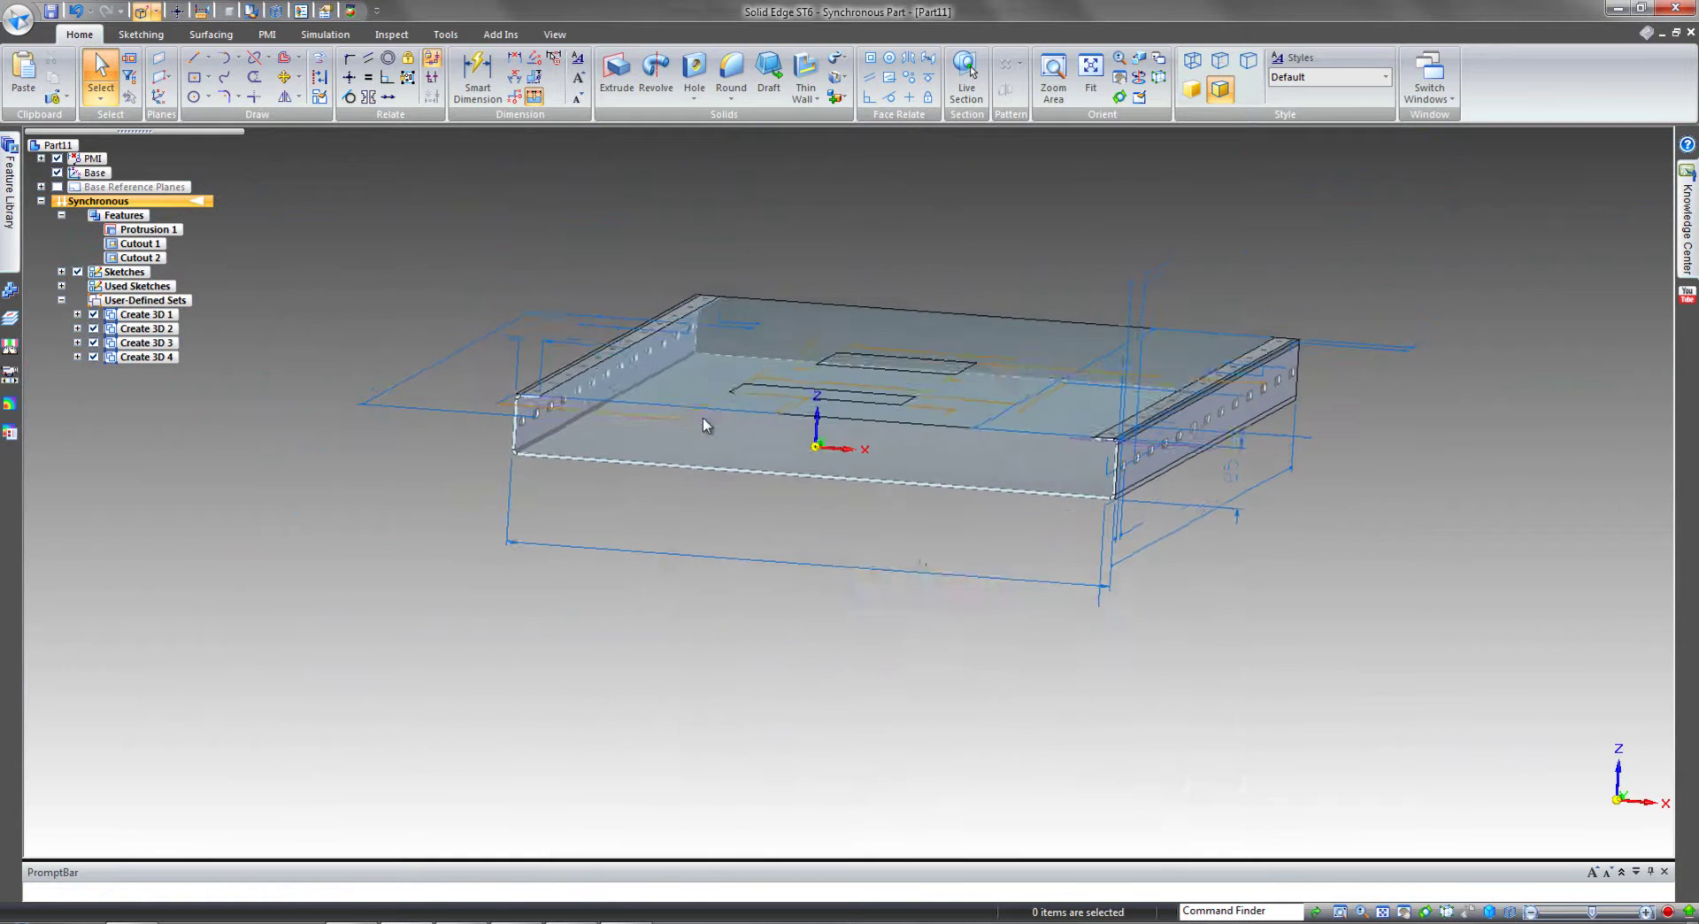
Cut the two rectangular regions of the top sketch down through the channel's base and hide all sketches.
{"action": "middle_click_drag", "start_coordinate": [855, 308], "coordinate": [888, 316]}
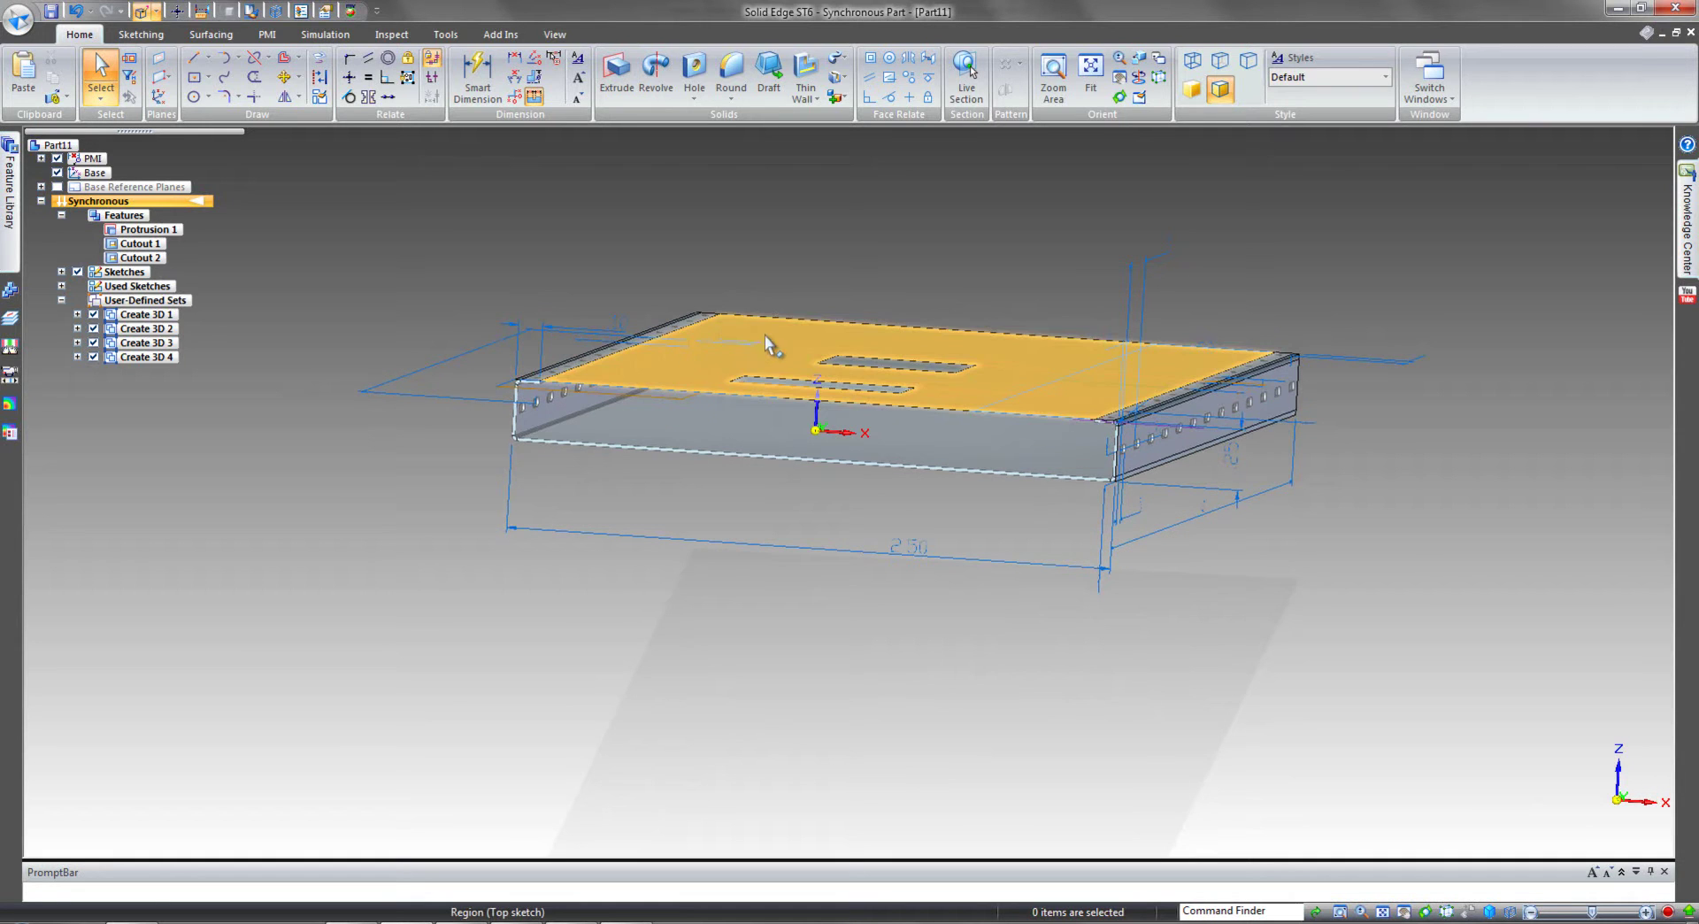
{"action": "middle_click_drag", "start_coordinate": [1182, 694], "coordinate": [848, 653]}
{"action": "scroll", "coordinate": [848, 653], "scroll_direction": "up", "scroll_amount": 2}
{"action": "left_click", "coordinate": [927, 324]}
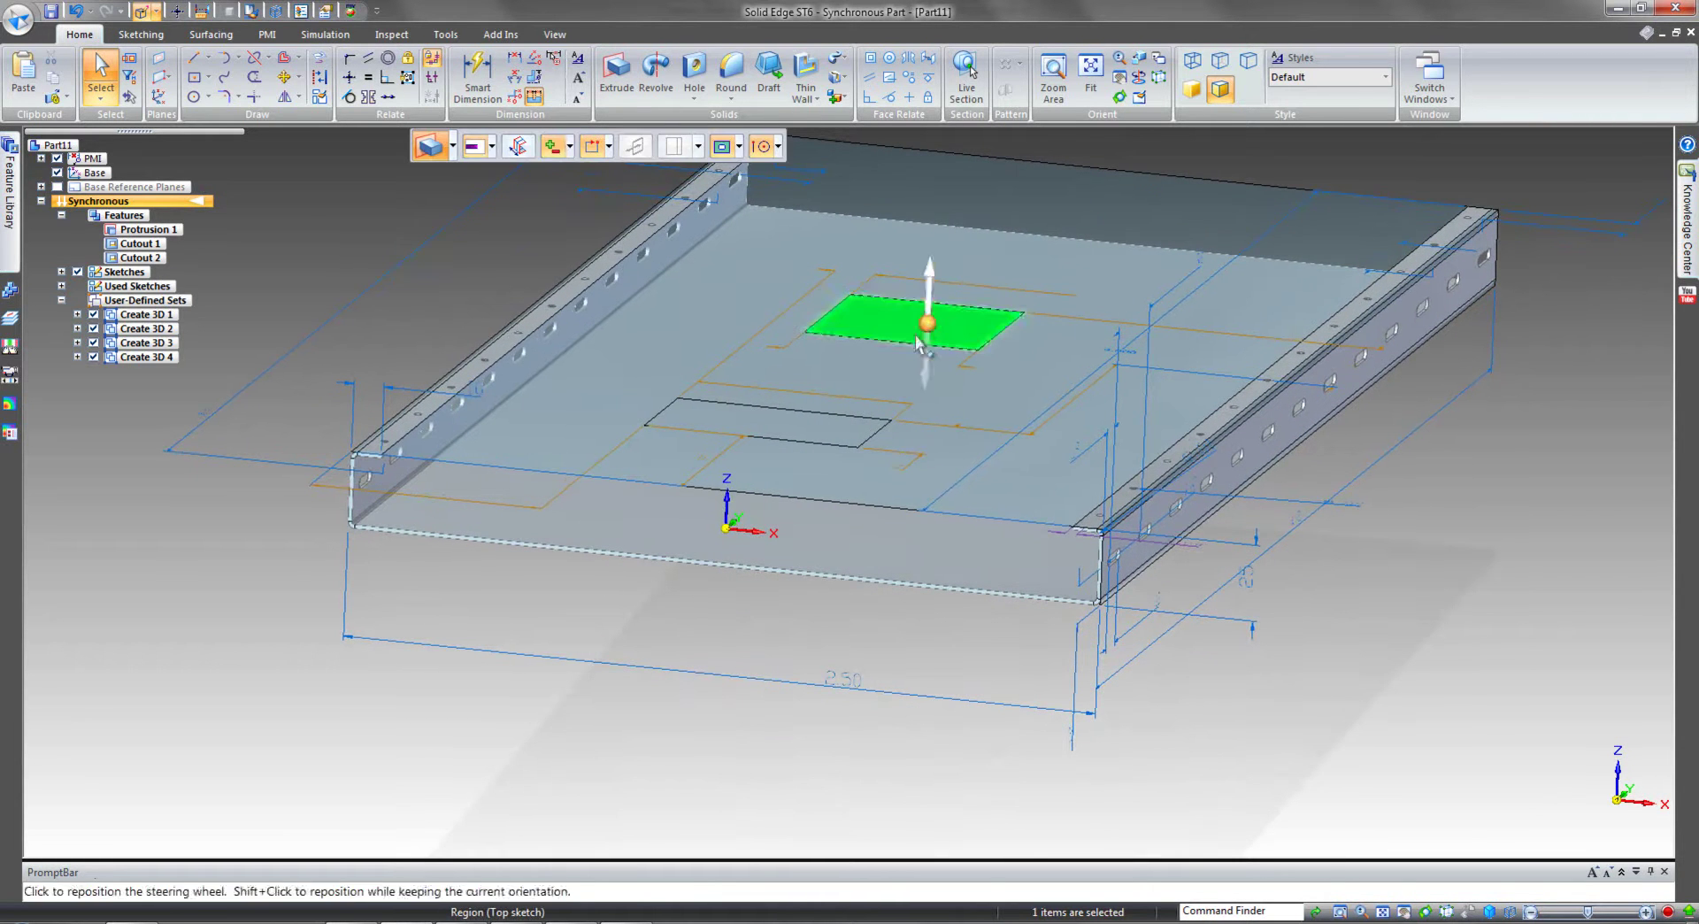
{"action": "left_click", "coordinate": [826, 434], "text": "ctrl"}
{"action": "mouse_move", "coordinate": [922, 436]}
{"action": "middle_mouse_down"}
{"action": "mouse_move", "coordinate": [826, 576]}
{"action": "mouse_move", "coordinate": [929, 370]}
{"action": "middle_mouse_up"}
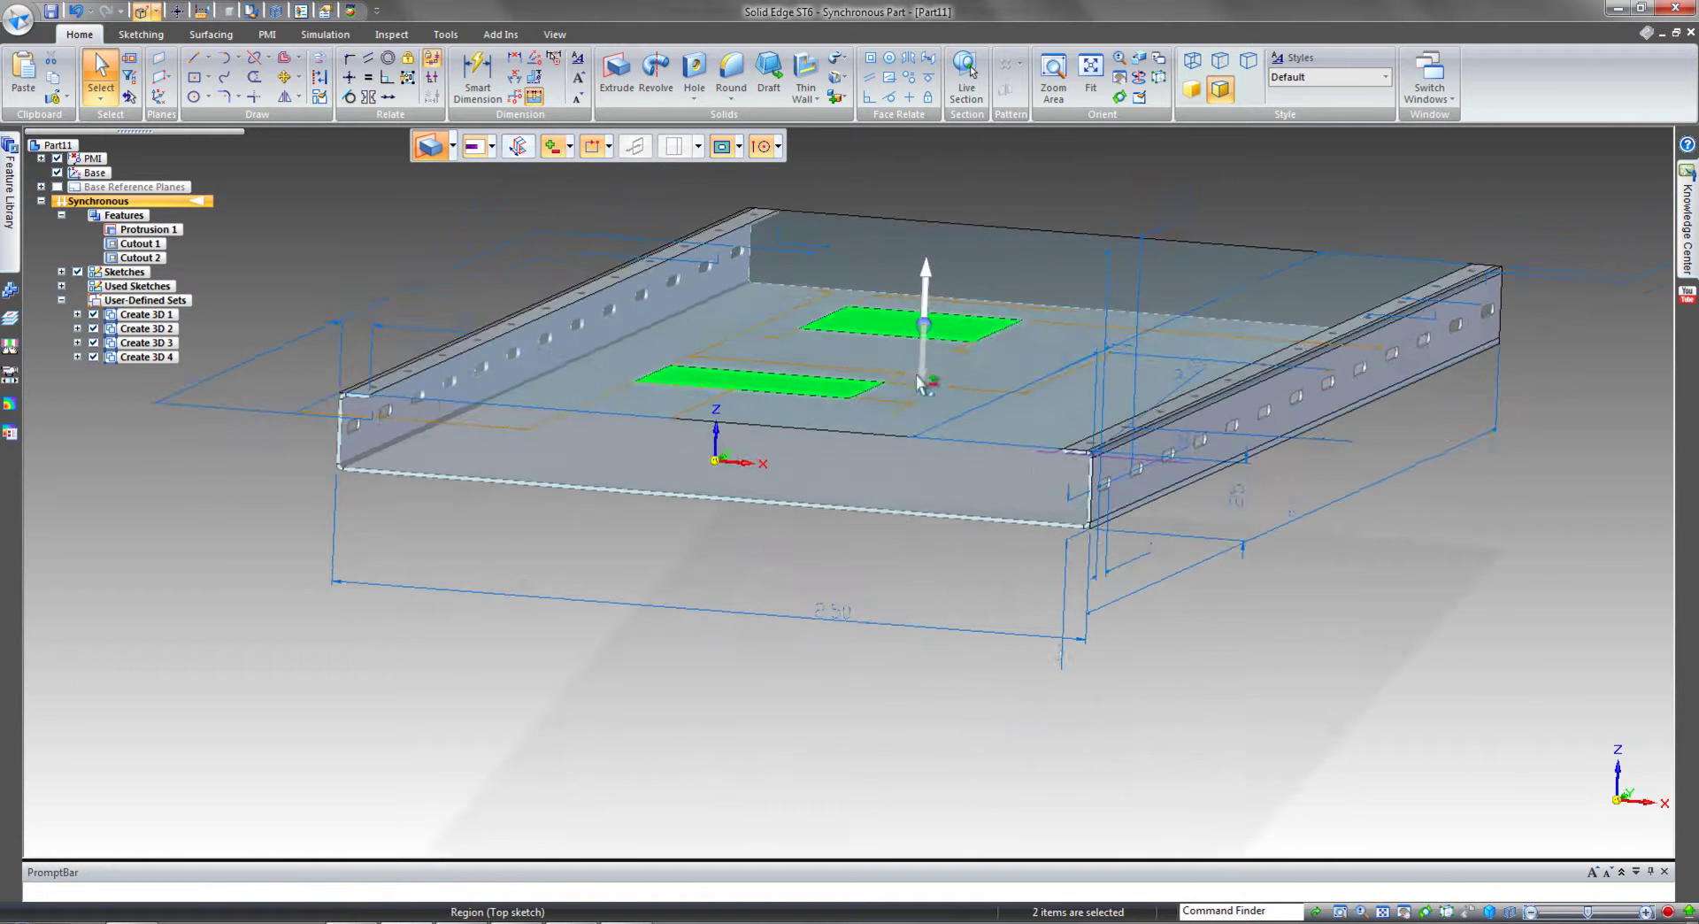
{"action": "left_click", "coordinate": [927, 366]}
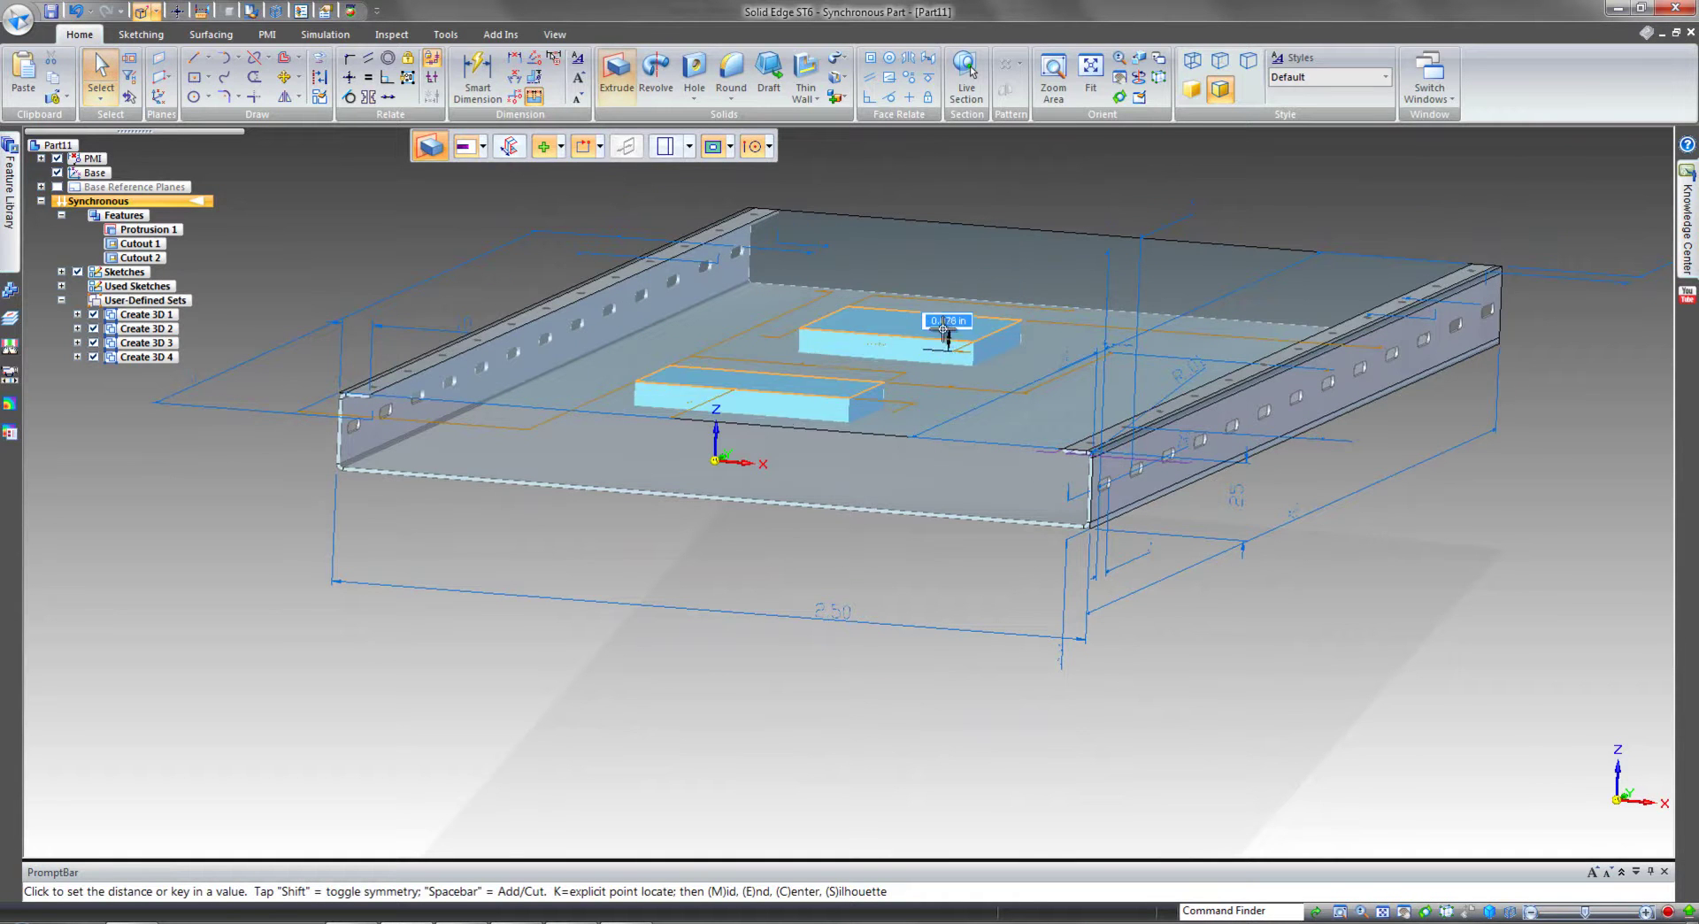
{"action": "middle_click_drag", "start_coordinate": [944, 310], "coordinate": [943, 308]}
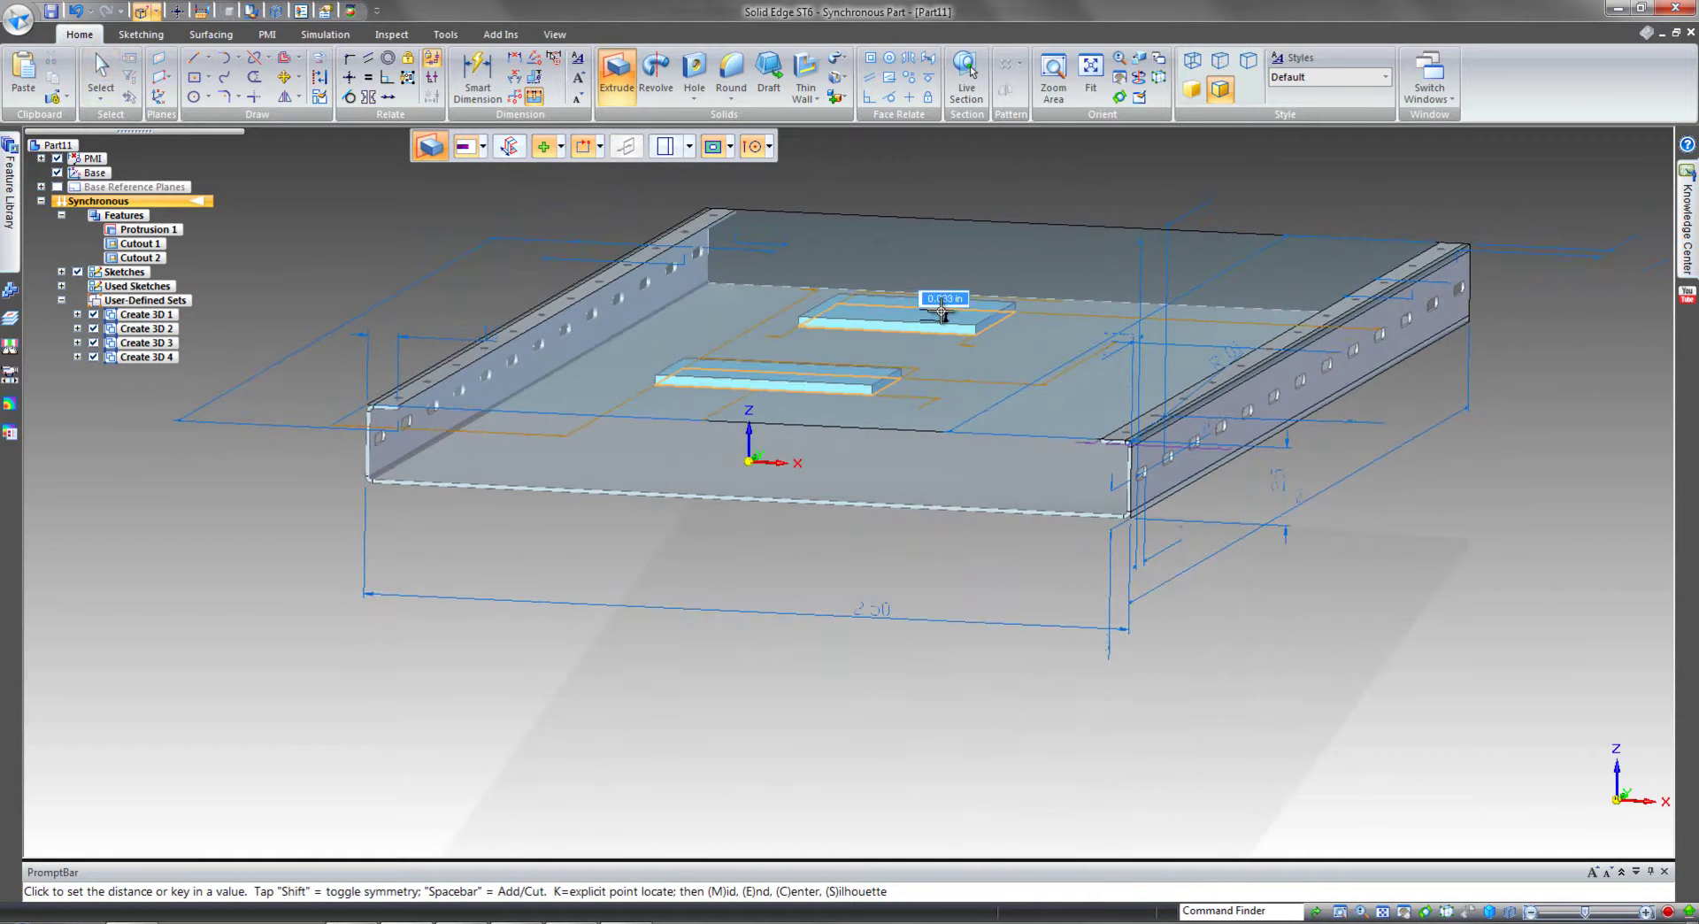
{"action": "key", "text": "space"}
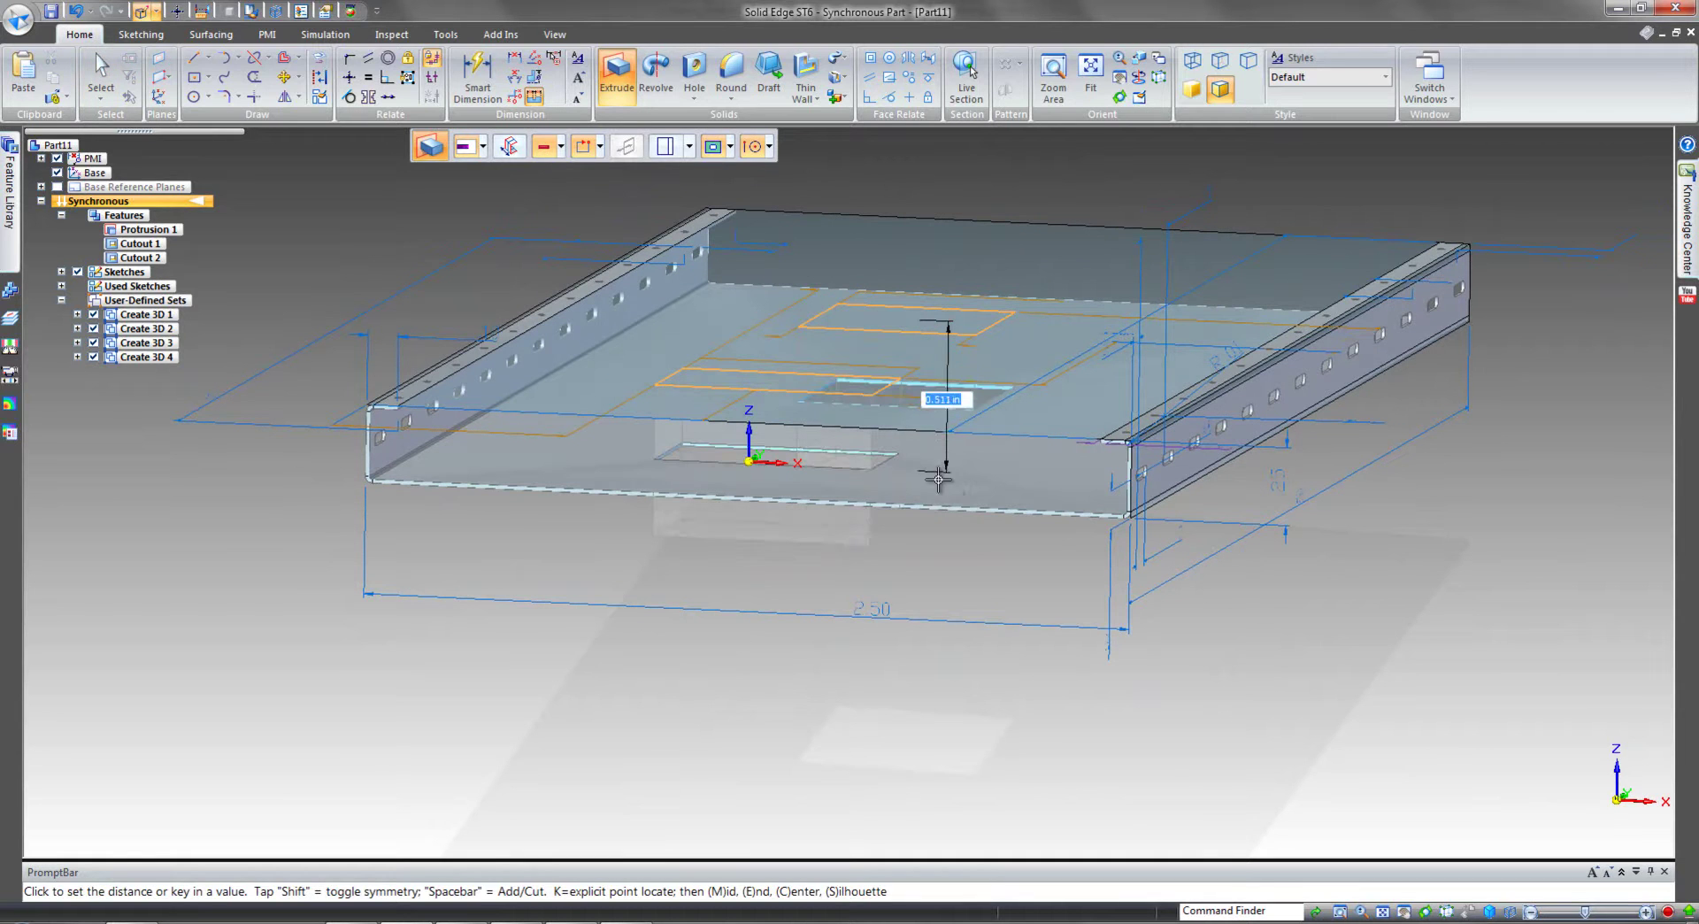
{"action": "left_click", "coordinate": [953, 529]}
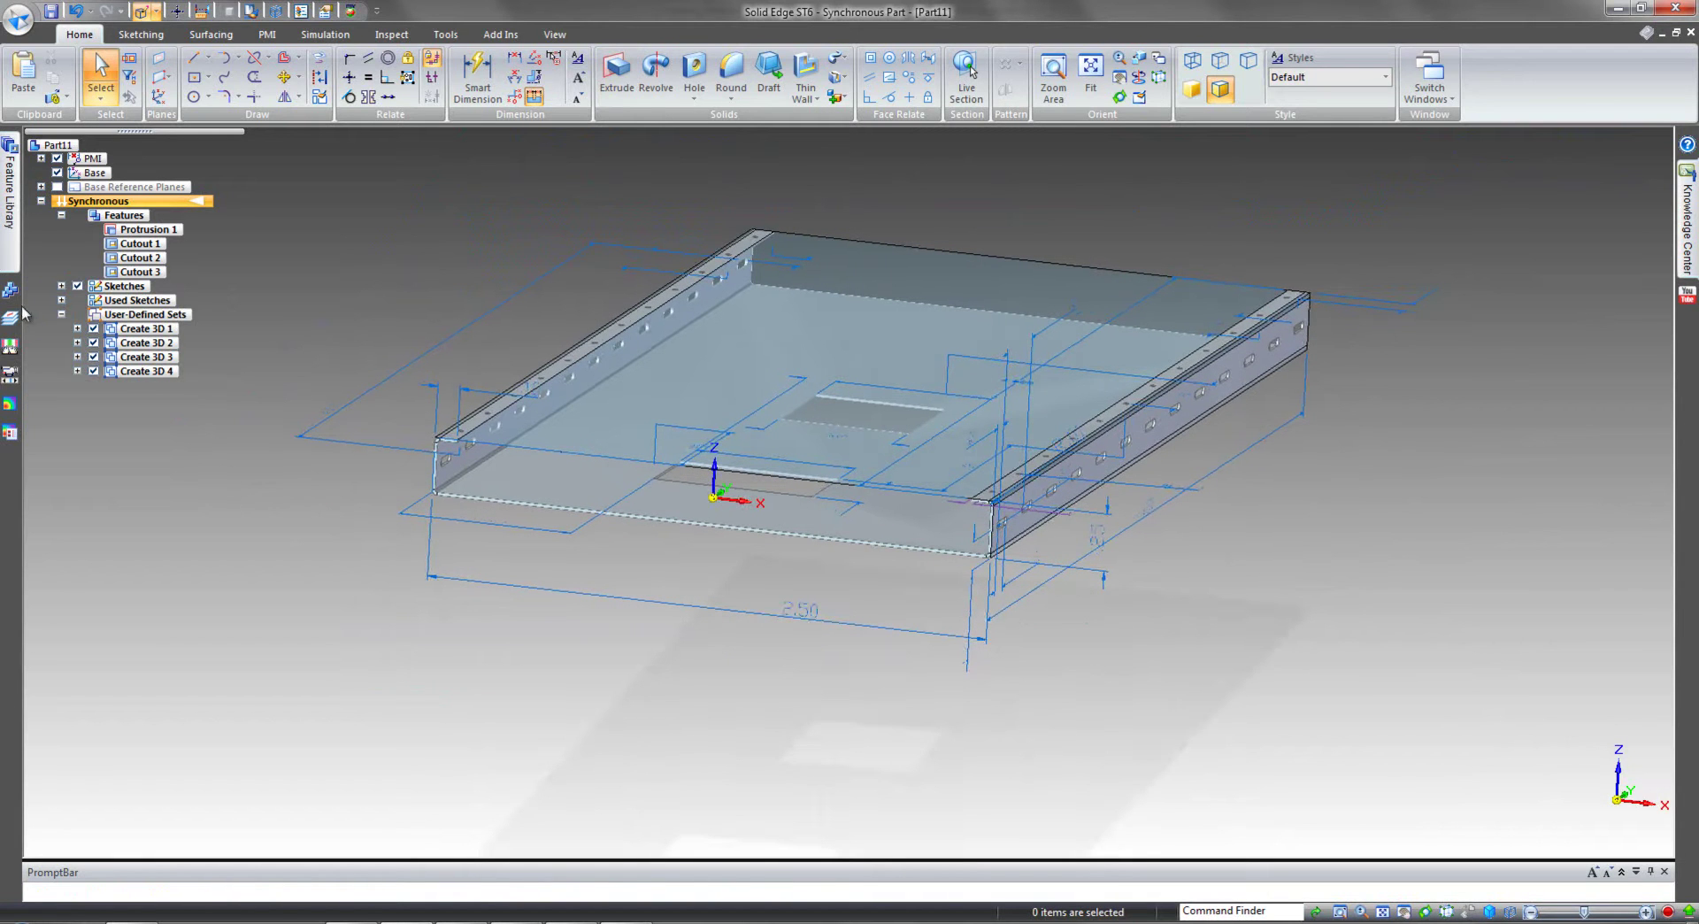
{"action": "left_click", "coordinate": [77, 286]}
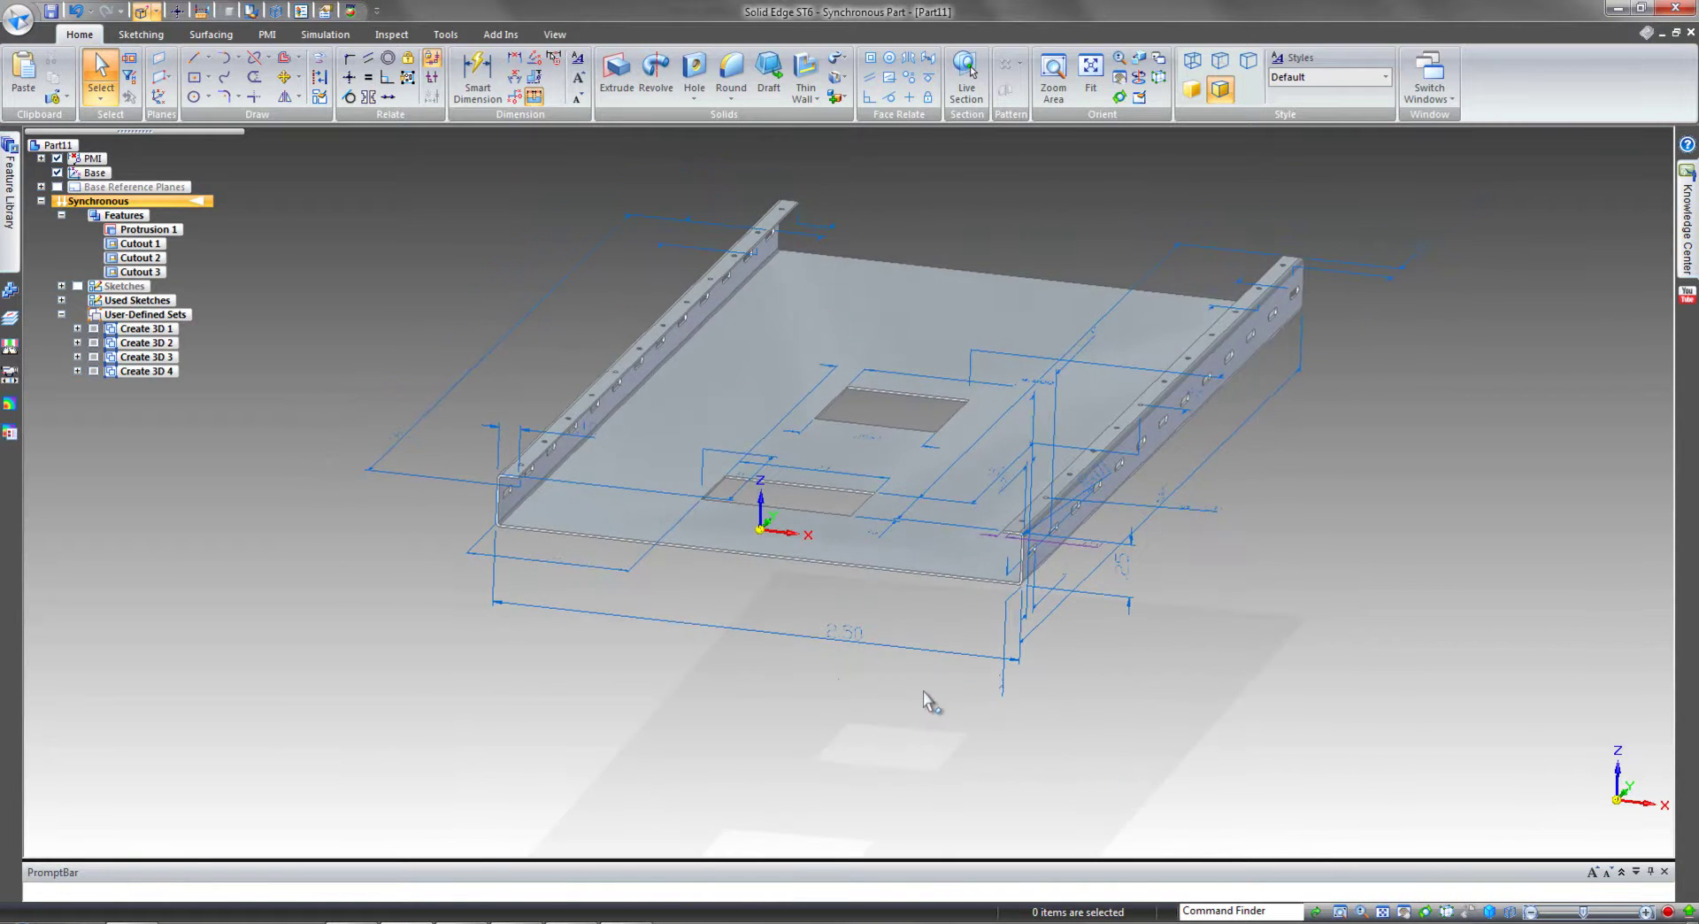
Try changing the channel's overall width dimension symmetrically to values such as 2.375 in and 2.750 in.
{"action": "left_click", "coordinate": [841, 637]}
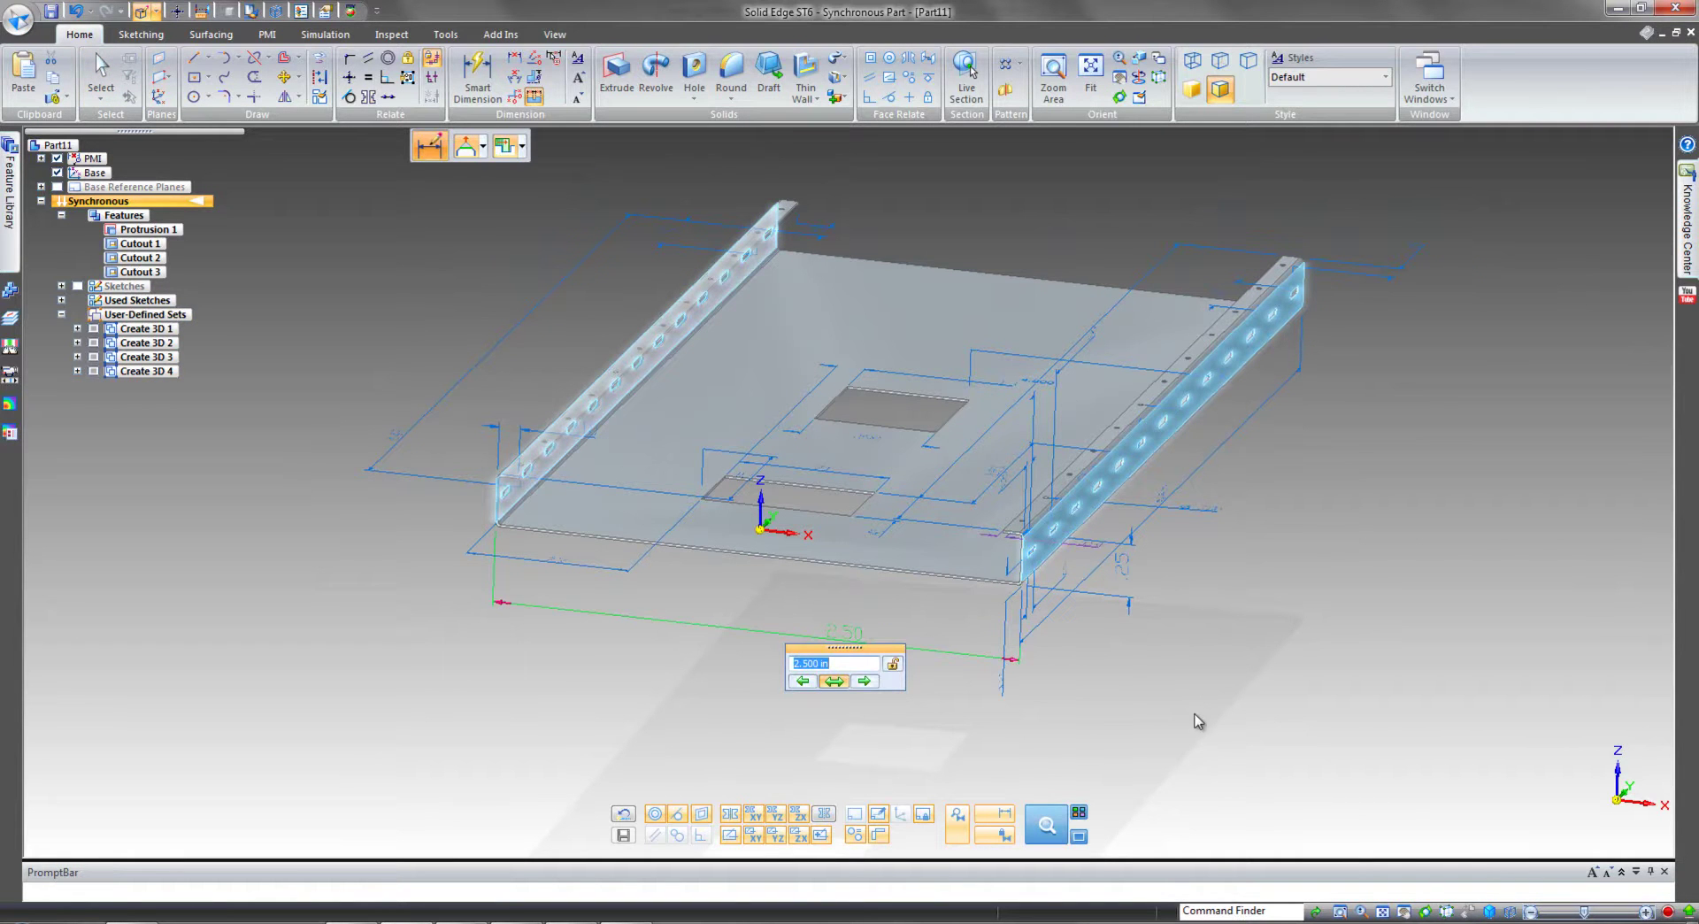
{"action": "type", "text": "2.375"}
{"action": "key", "text": "Return"}
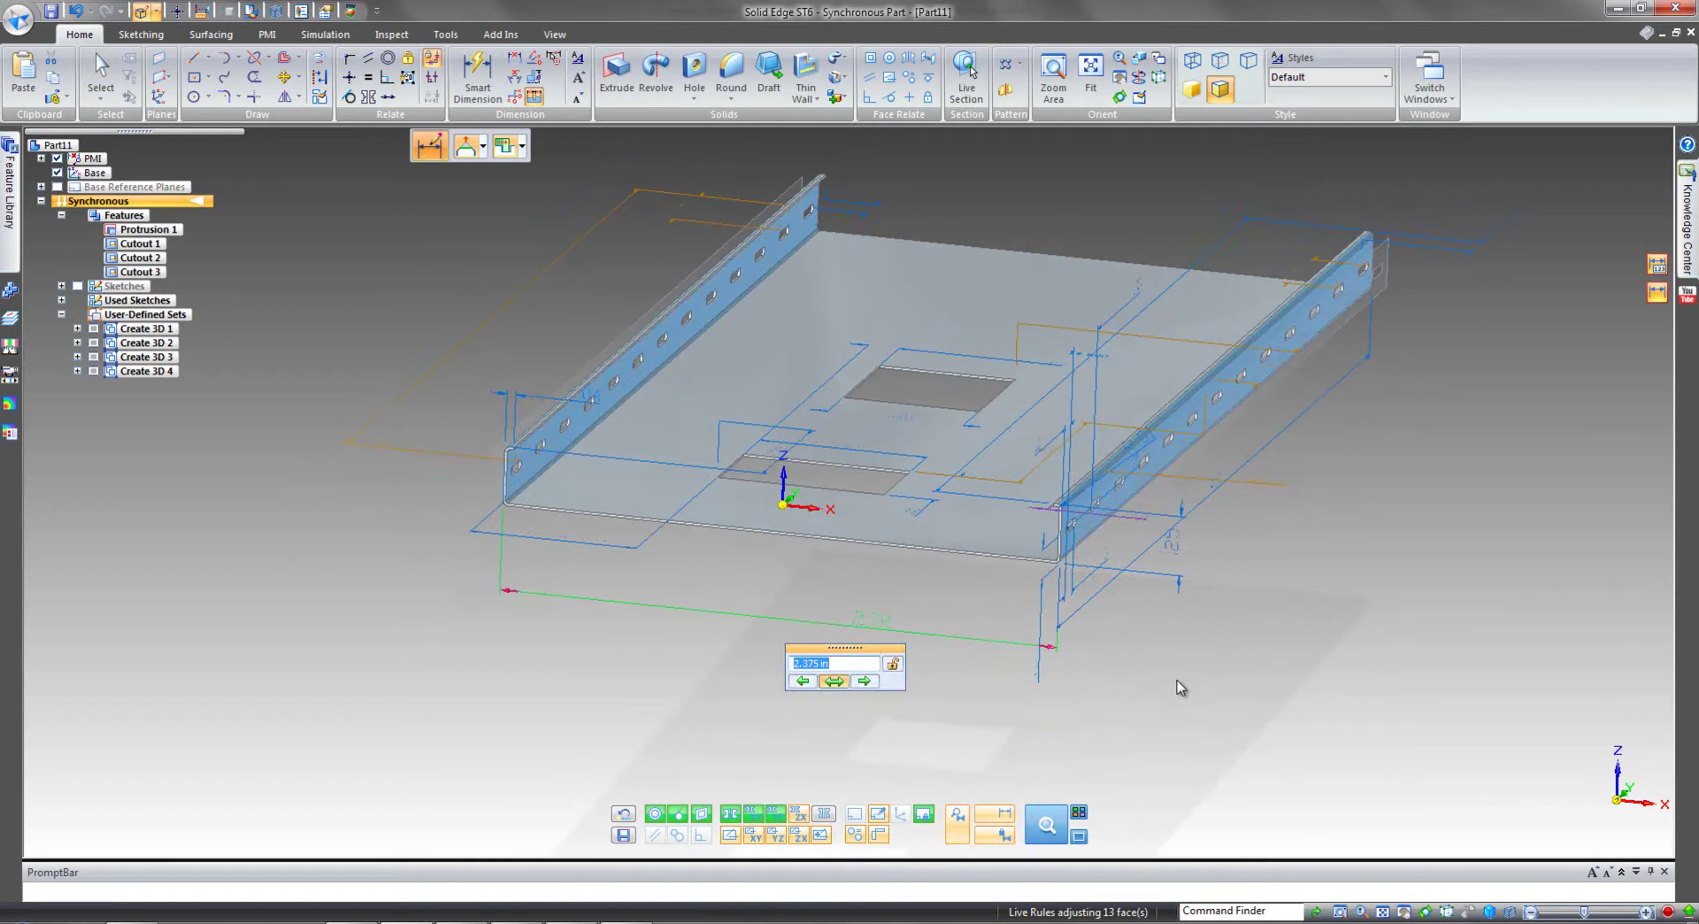
{"action": "scroll", "coordinate": [1181, 688], "scroll_direction": "up", "scroll_amount": 1}
{"action": "scroll", "coordinate": [1182, 688], "scroll_direction": "up", "scroll_amount": 1}
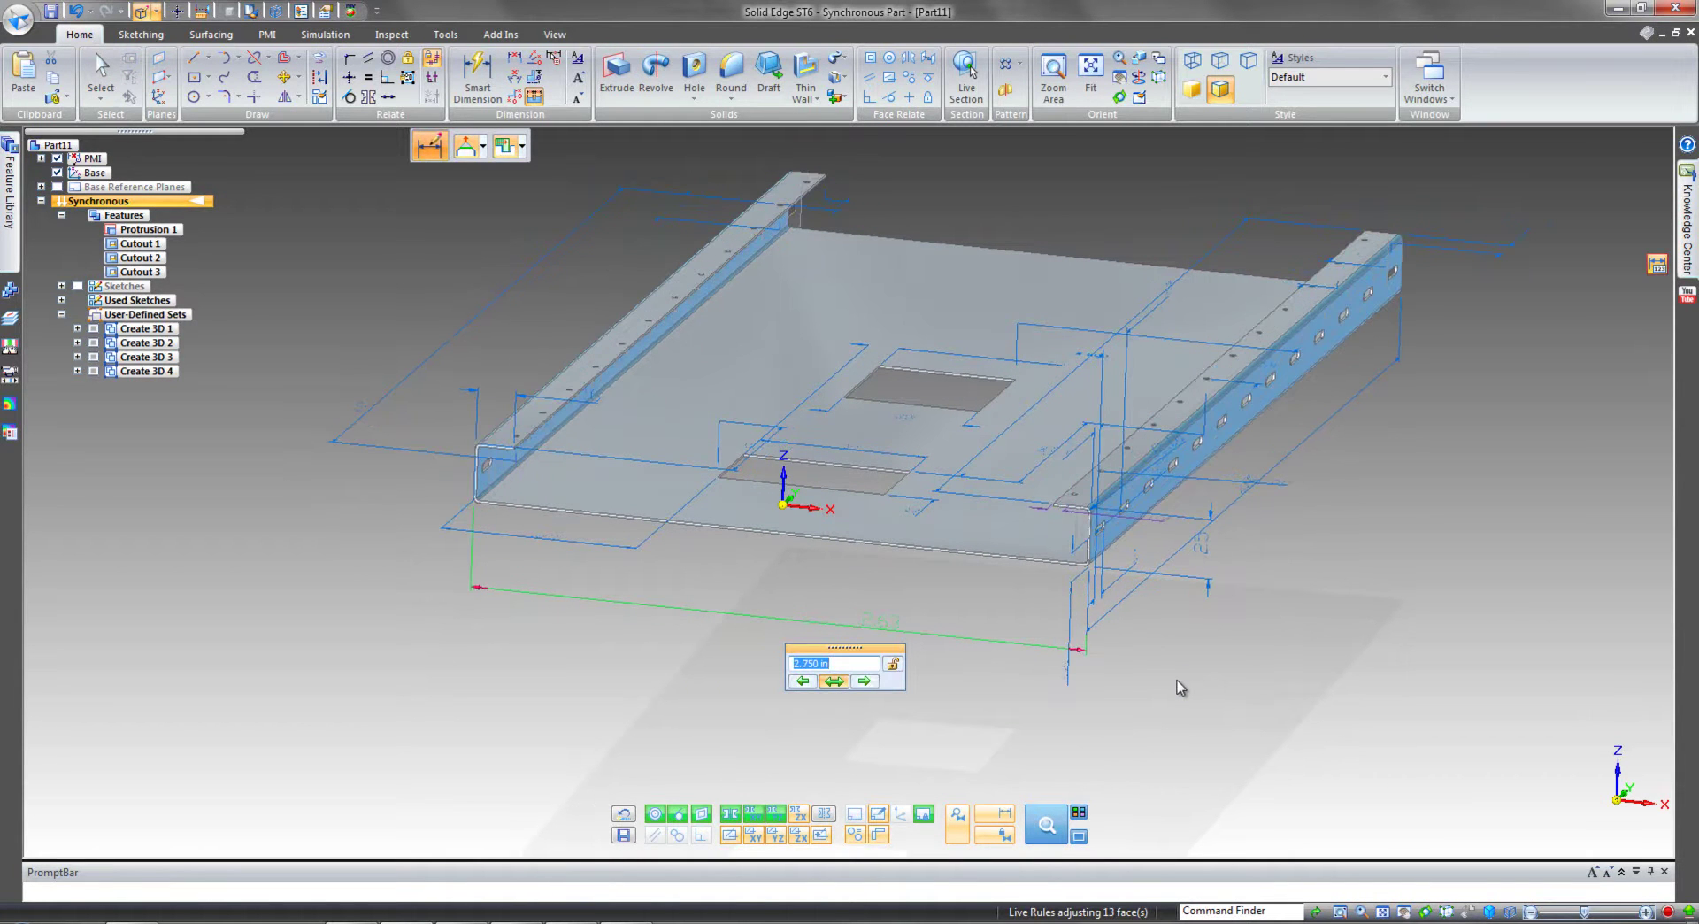
{"action": "key", "text": "Up"}
{"action": "scroll", "coordinate": [1177, 687], "scroll_direction": "up", "scroll_amount": 1}
{"action": "key", "text": "Return"}
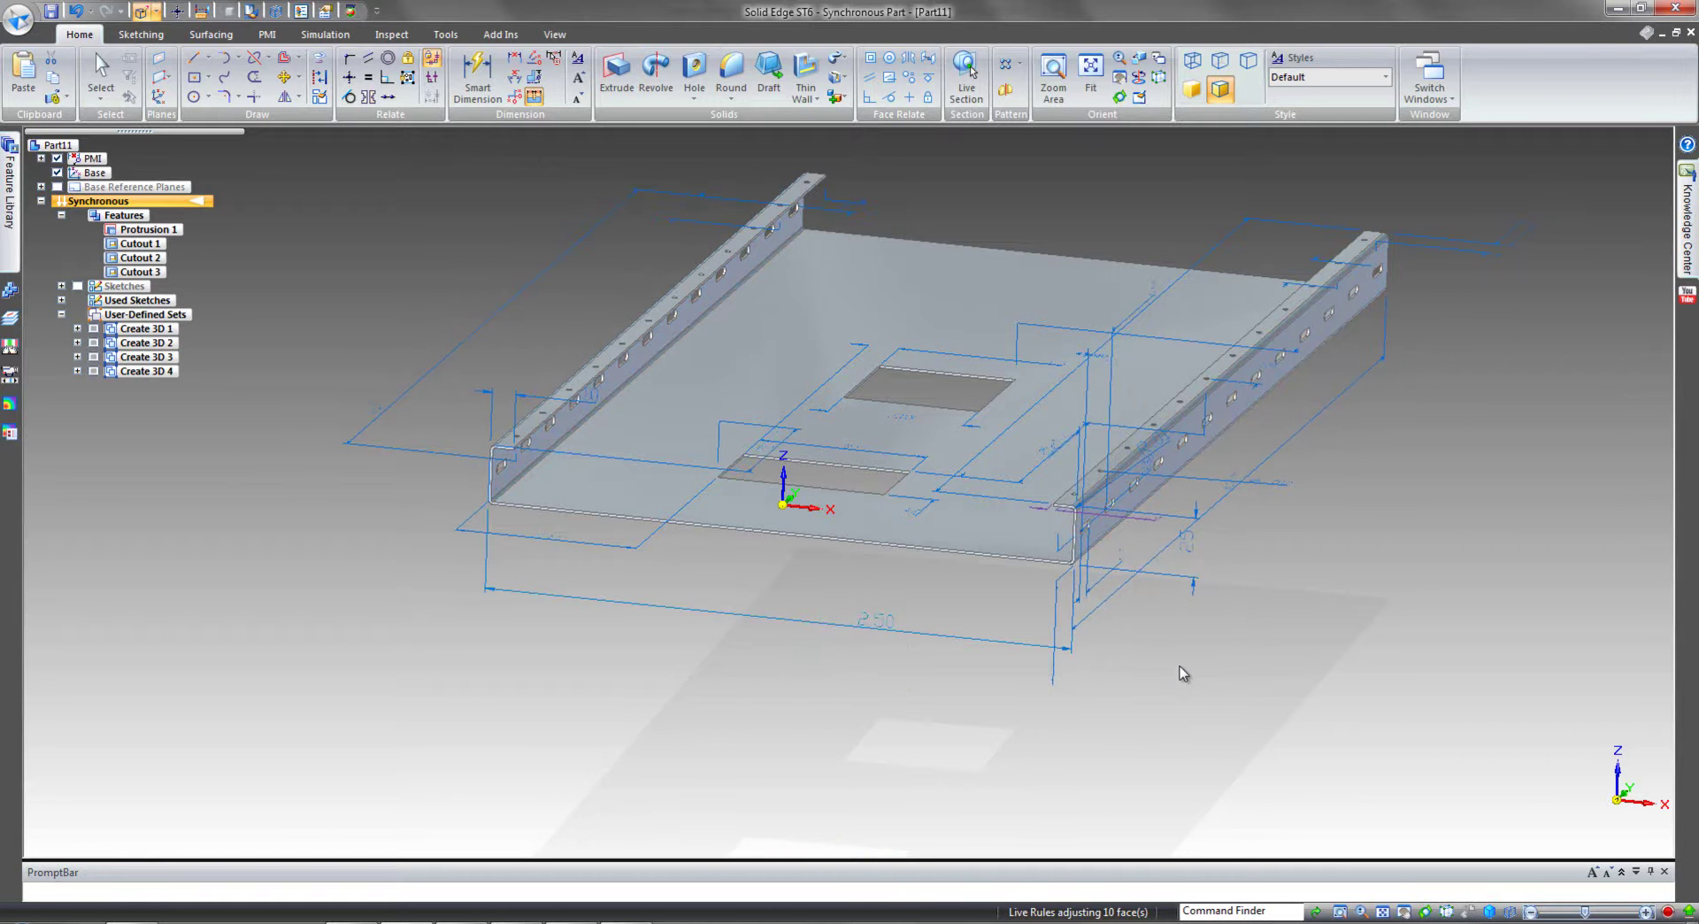
Lock the width dimension of the channel's left lip at the front end.
{"action": "scroll", "coordinate": [1194, 690], "scroll_direction": "up", "scroll_amount": 3}
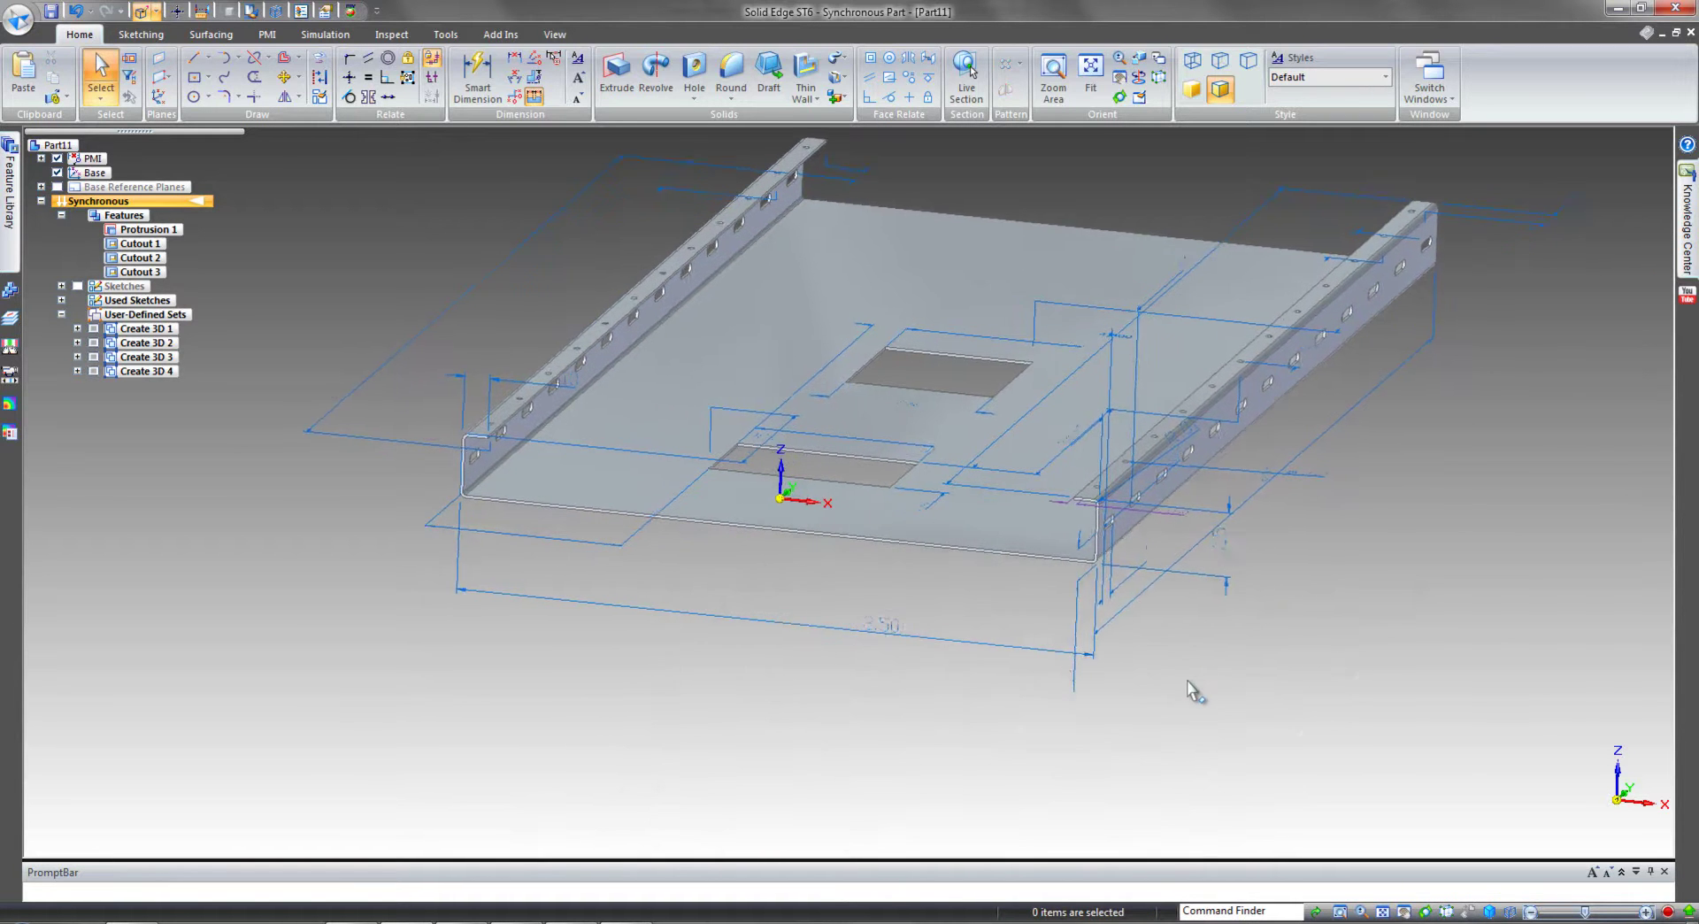
{"action": "scroll", "coordinate": [455, 692], "scroll_direction": "up", "scroll_amount": 3}
{"action": "scroll", "coordinate": [456, 682], "scroll_direction": "up", "scroll_amount": 1}
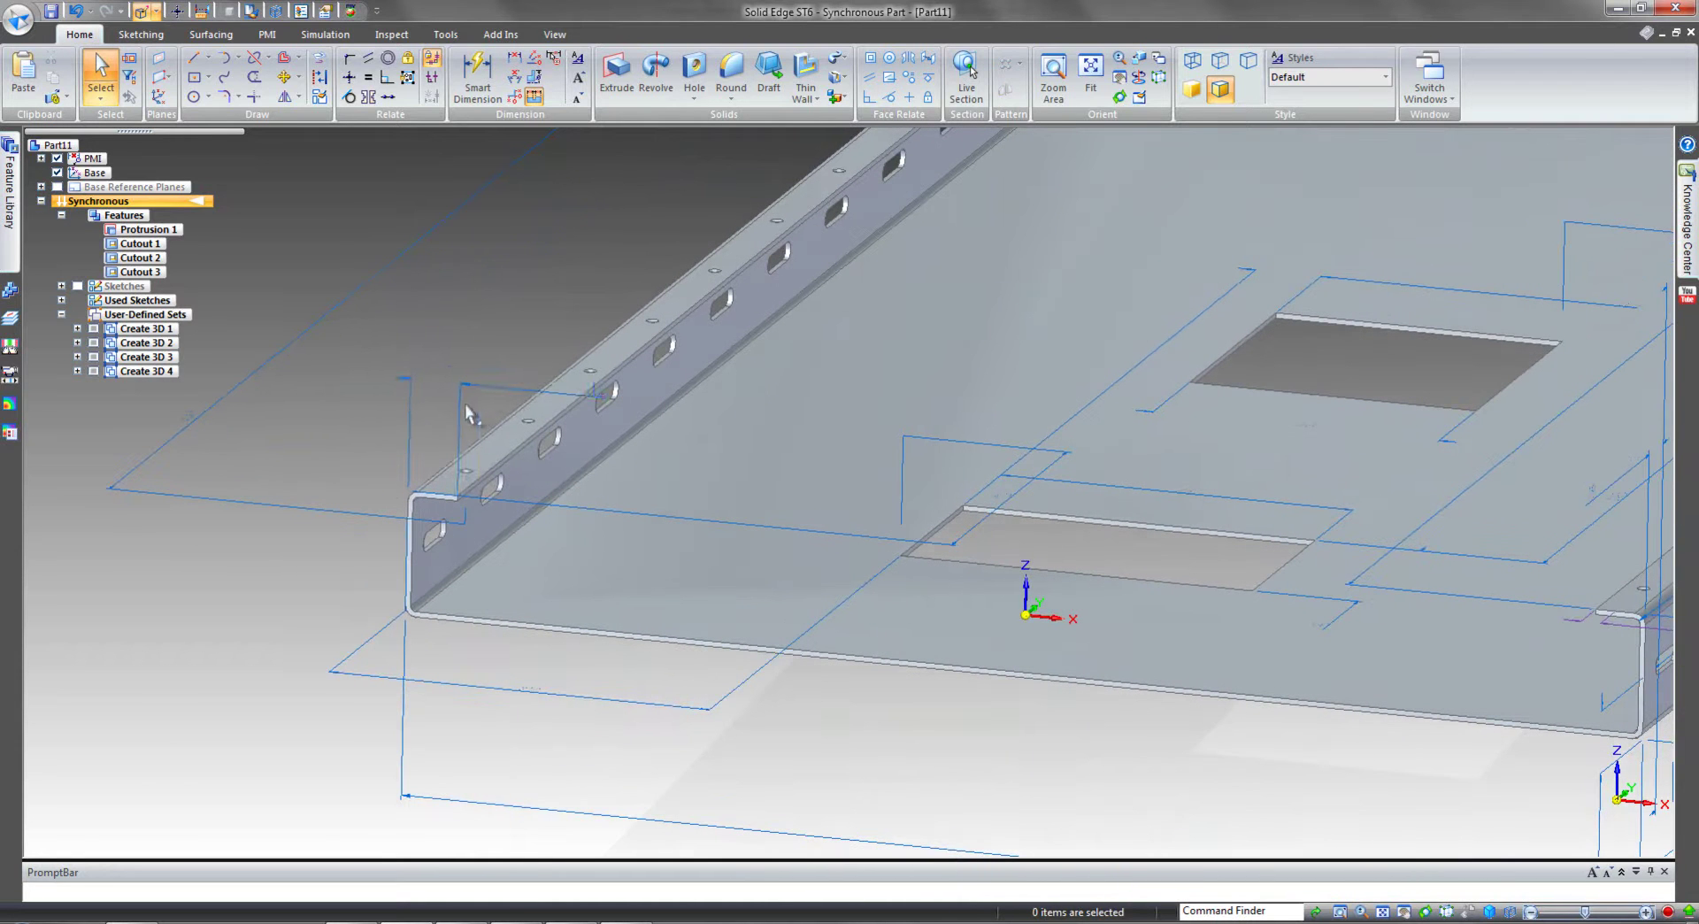
{"action": "middle_click_drag", "start_coordinate": [483, 390], "coordinate": [444, 391]}
{"action": "left_click", "coordinate": [444, 391]}
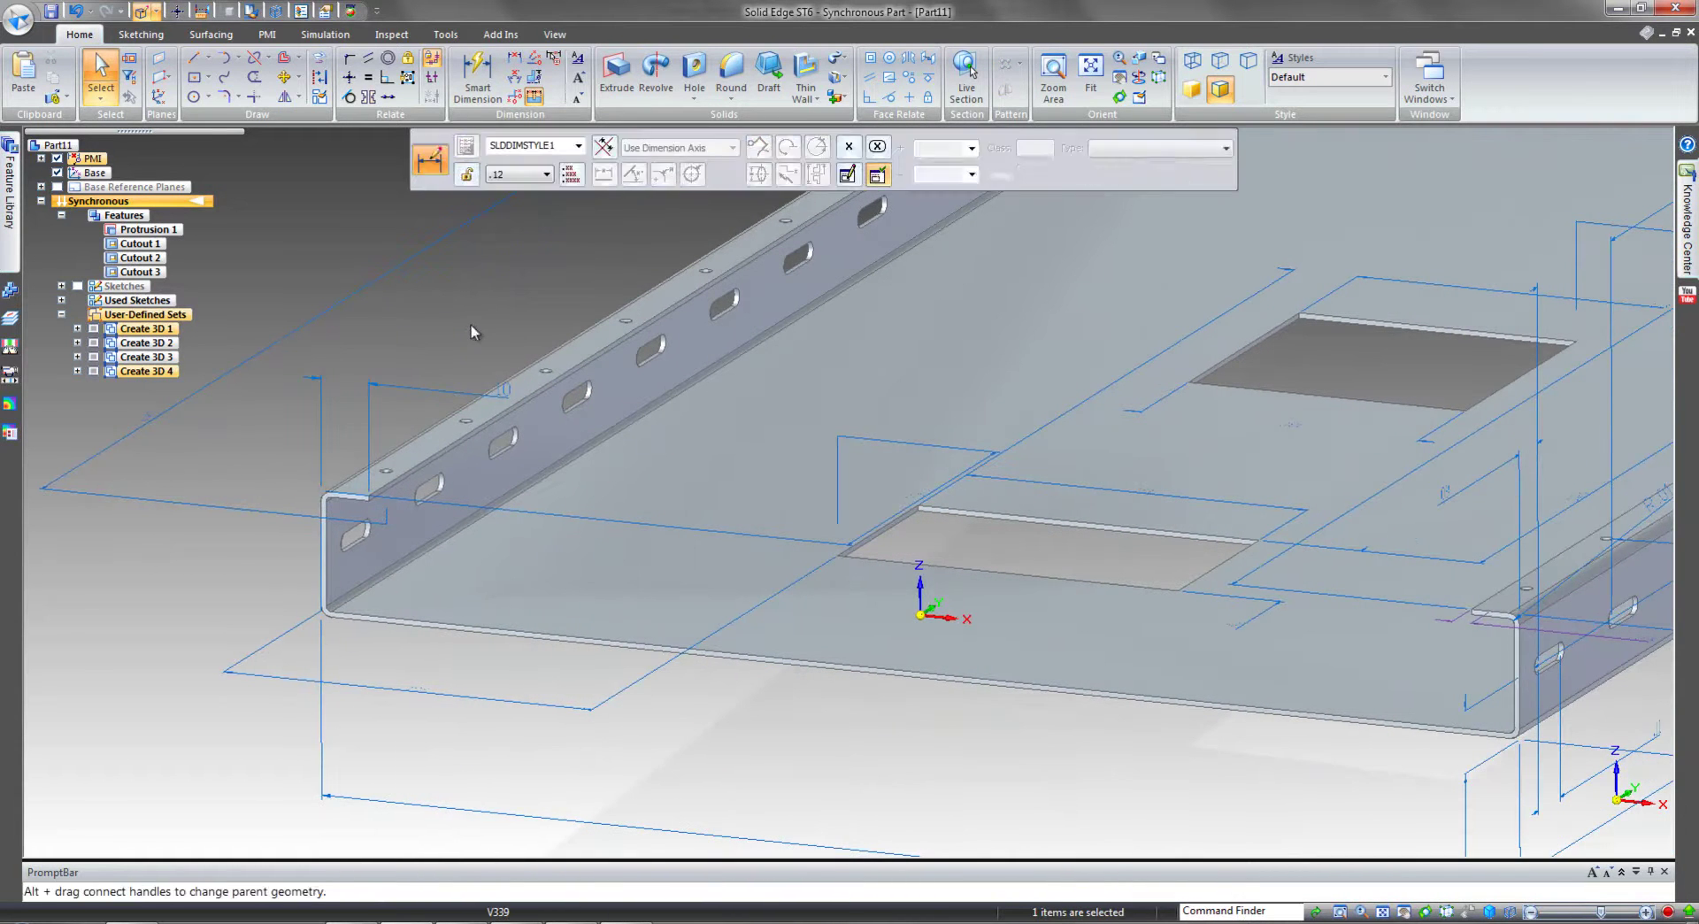
{"action": "scroll", "coordinate": [474, 324], "scroll_direction": "up", "scroll_amount": 1}
{"action": "left_click", "coordinate": [478, 347]}
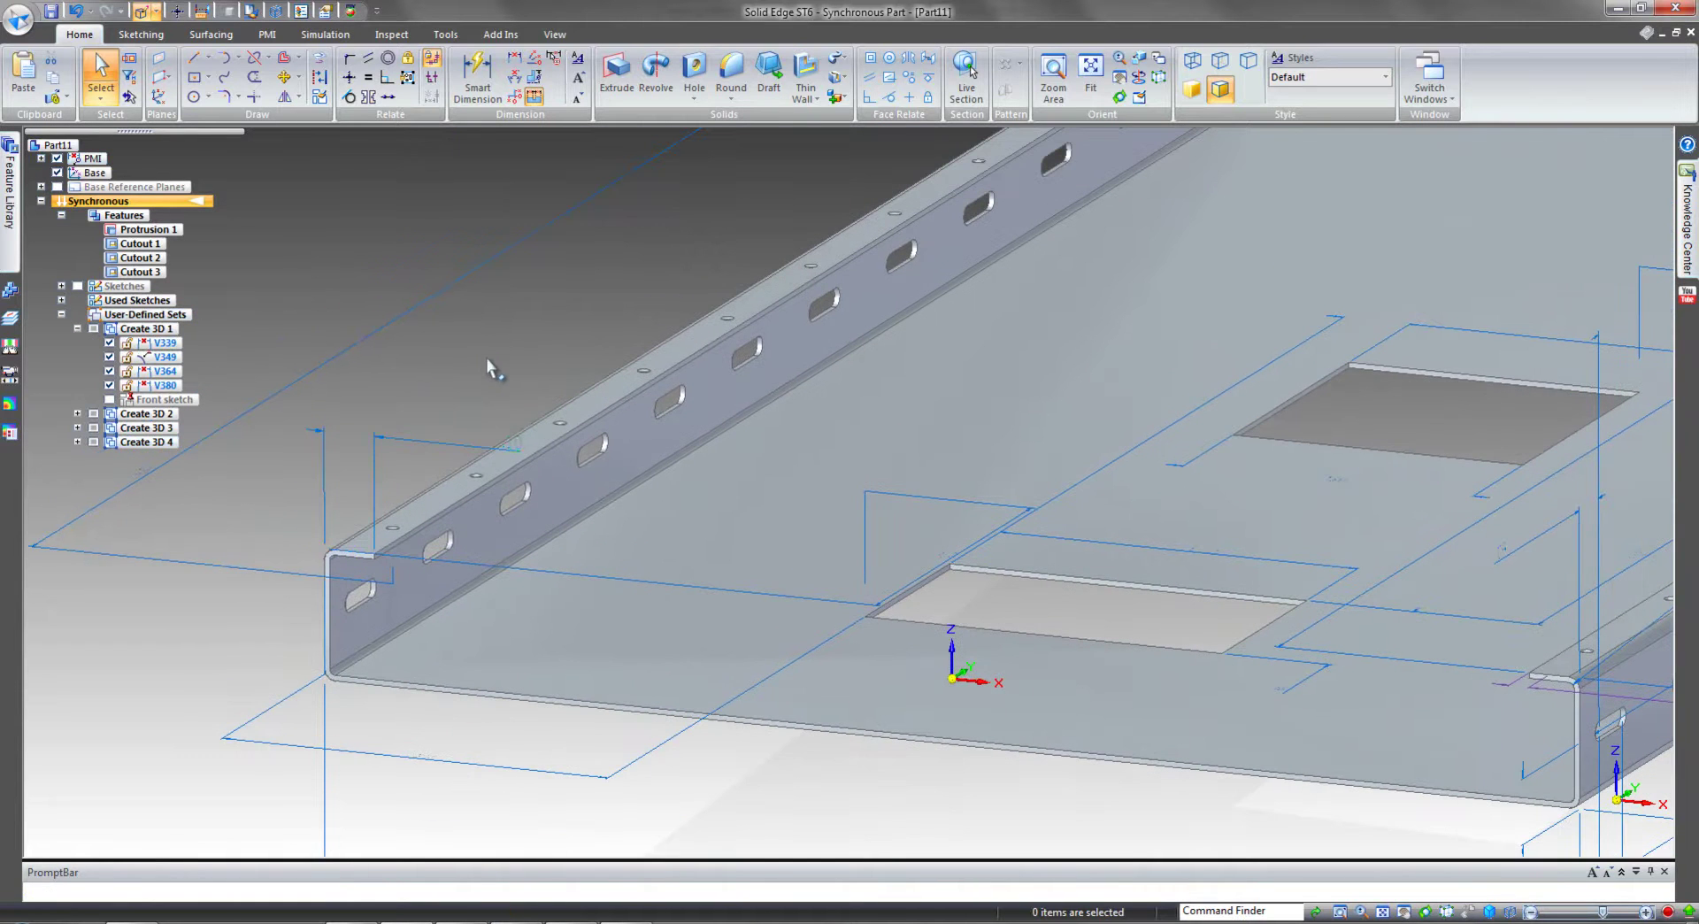
{"action": "left_click", "coordinate": [522, 447]}
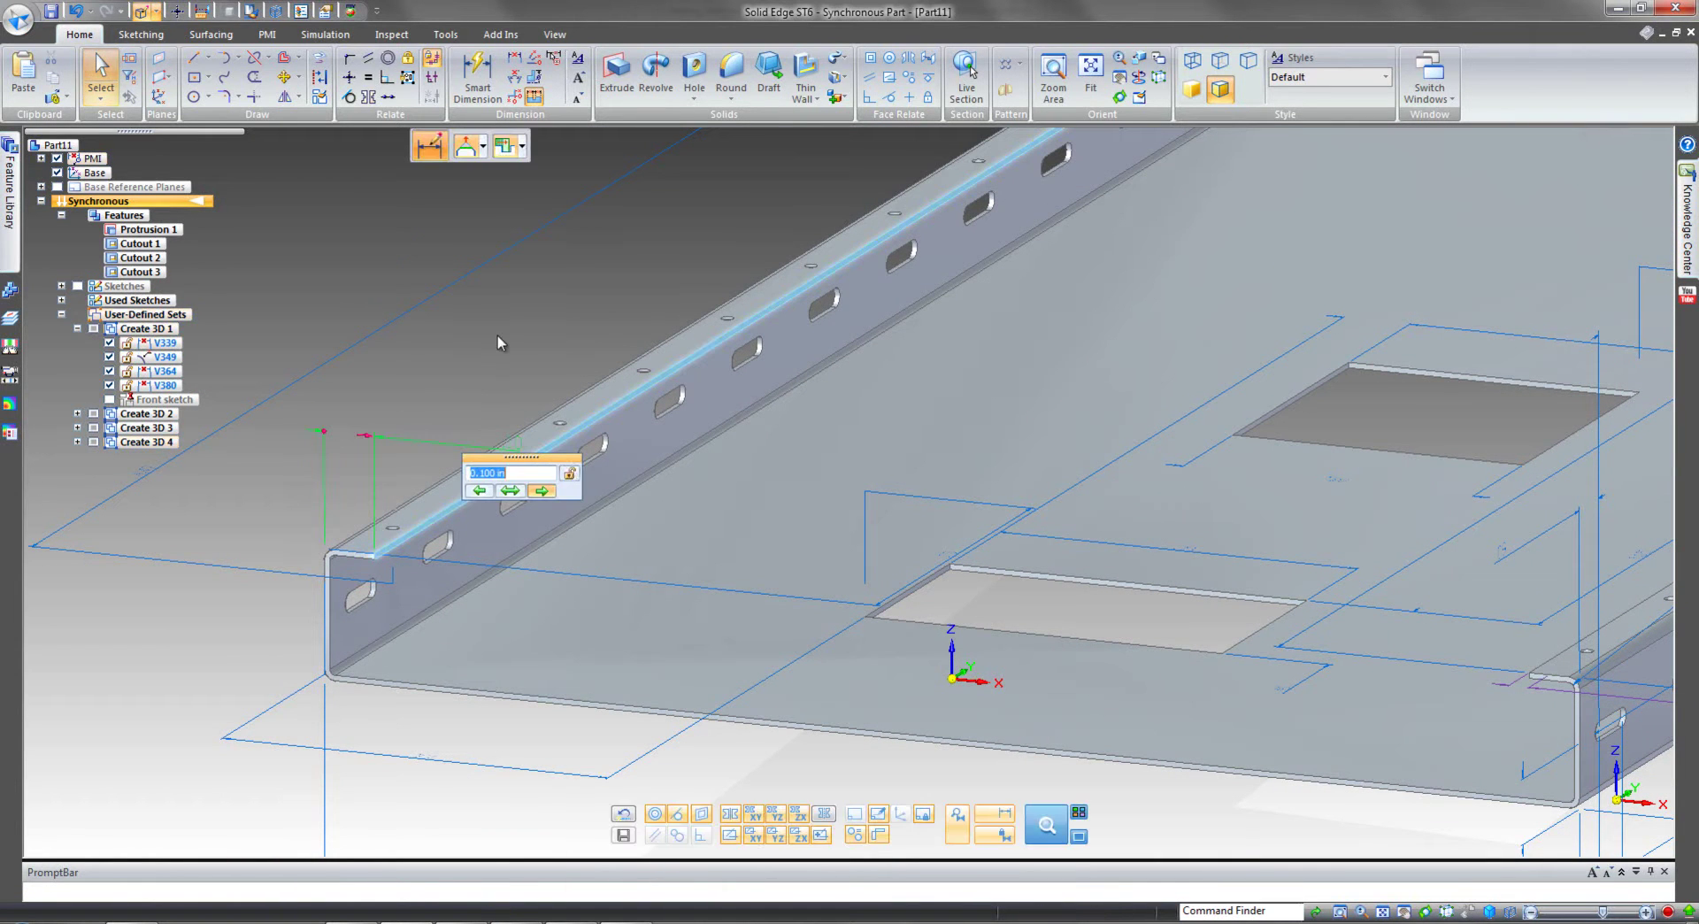
{"action": "left_click", "coordinate": [571, 476]}
{"action": "left_click", "coordinate": [487, 343]}
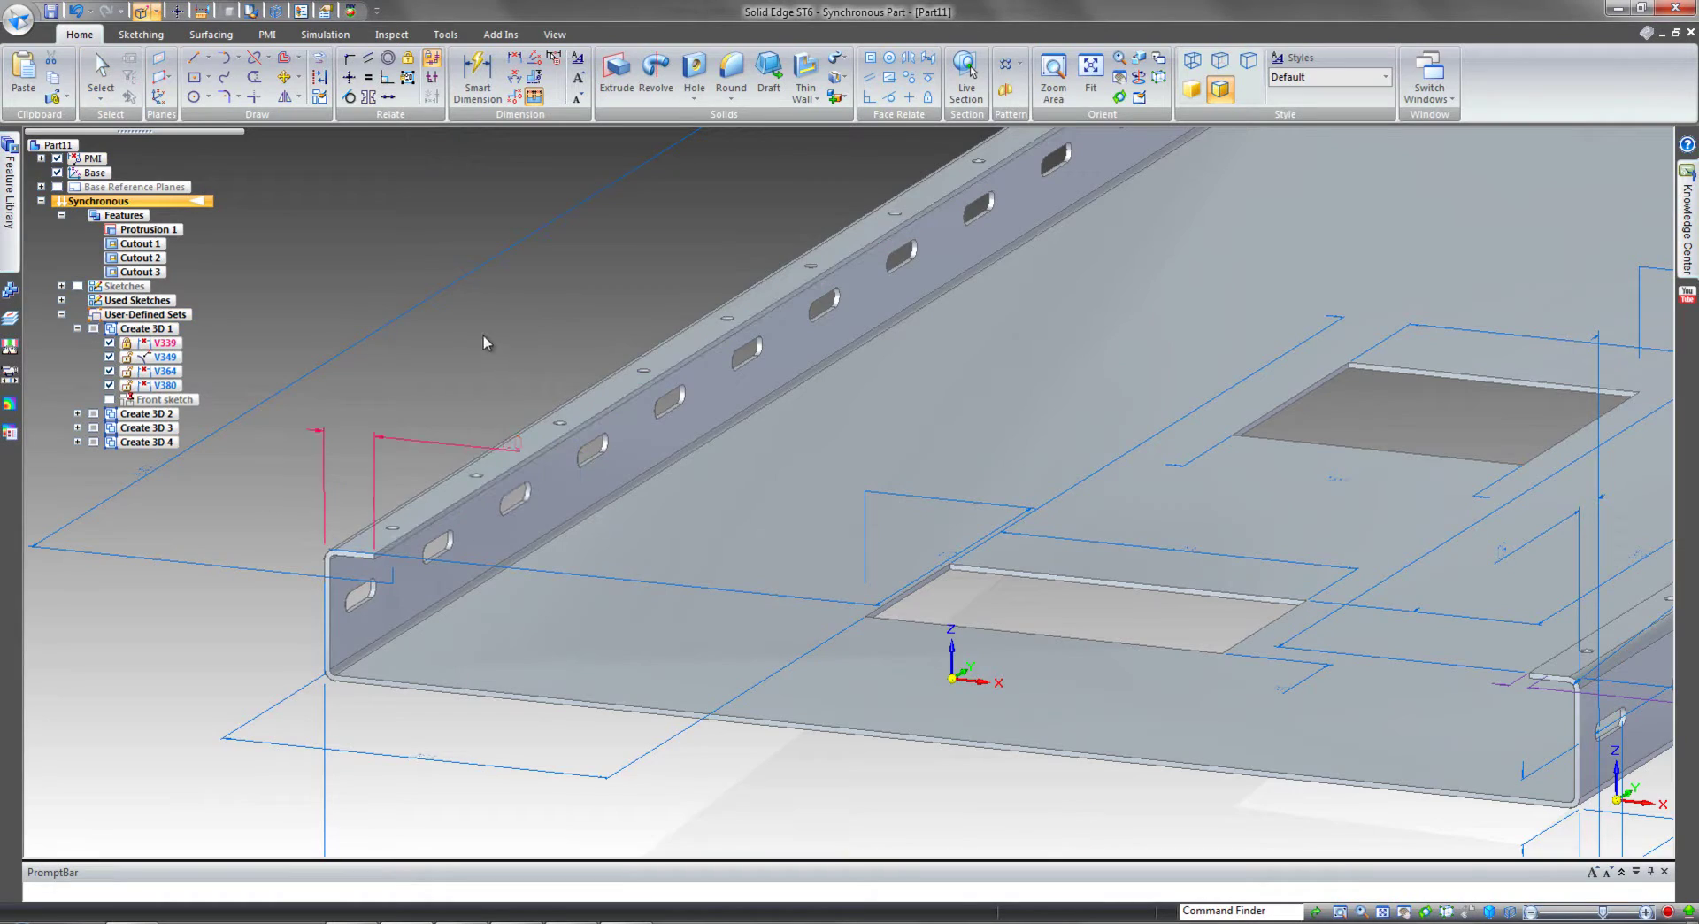
Reattach the detached .04 dimension at the right lip's front corner to the centre of the nearest lip hole.
{"action": "middle_click_drag", "start_coordinate": [397, 626], "coordinate": [1142, 739]}
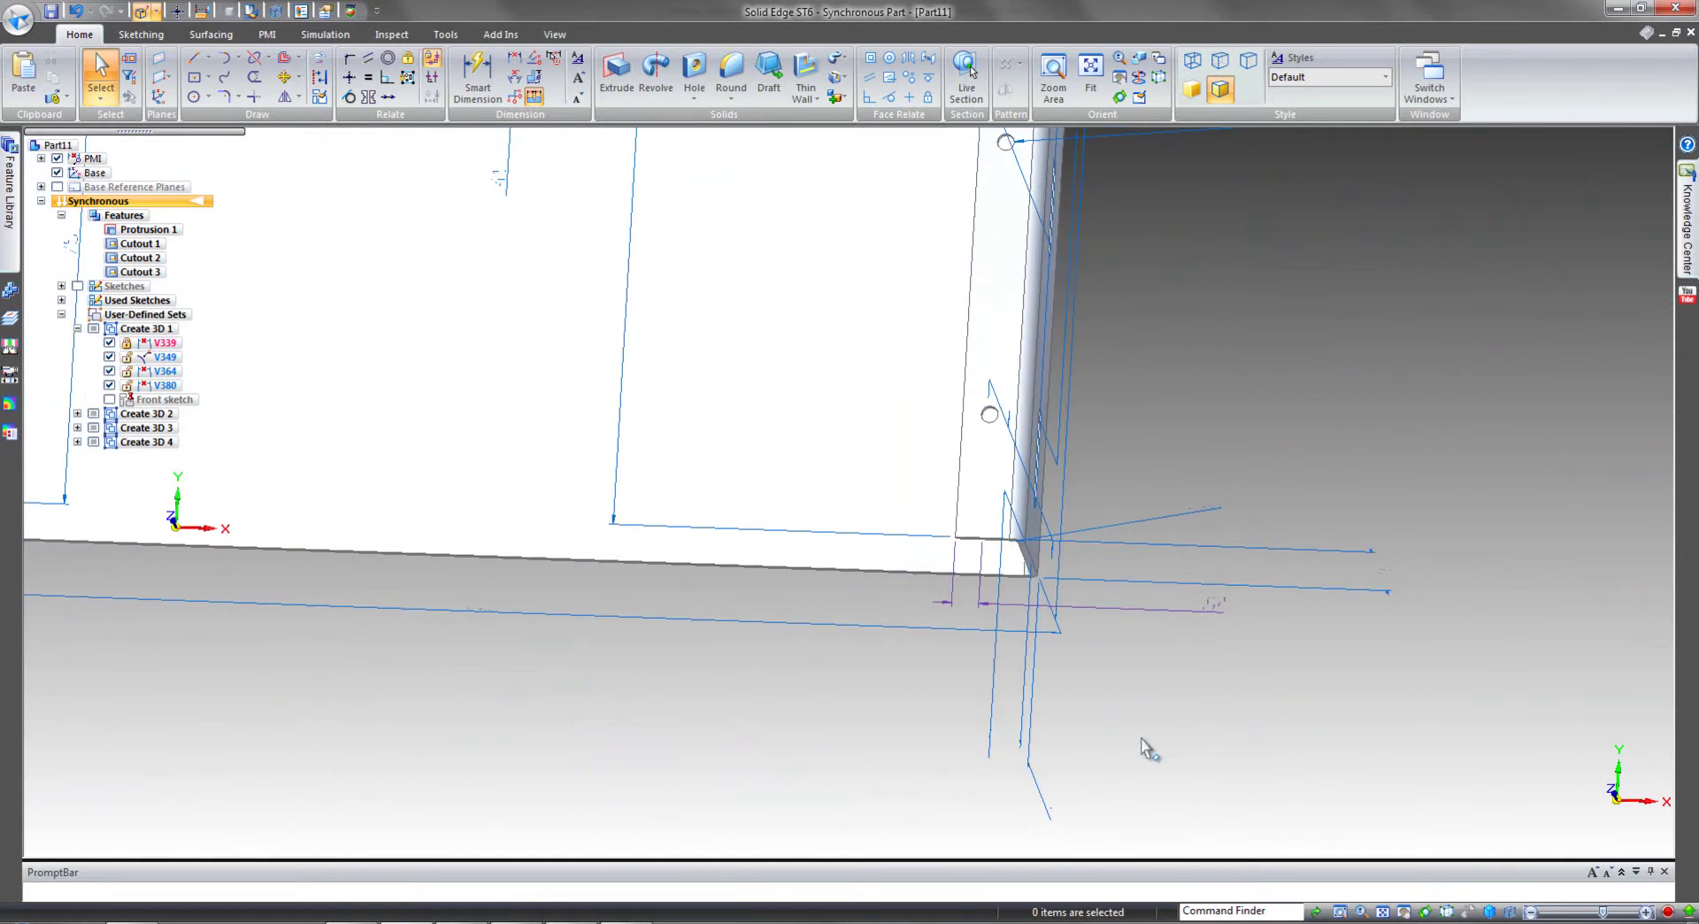
{"action": "left_click", "coordinate": [1263, 655]}
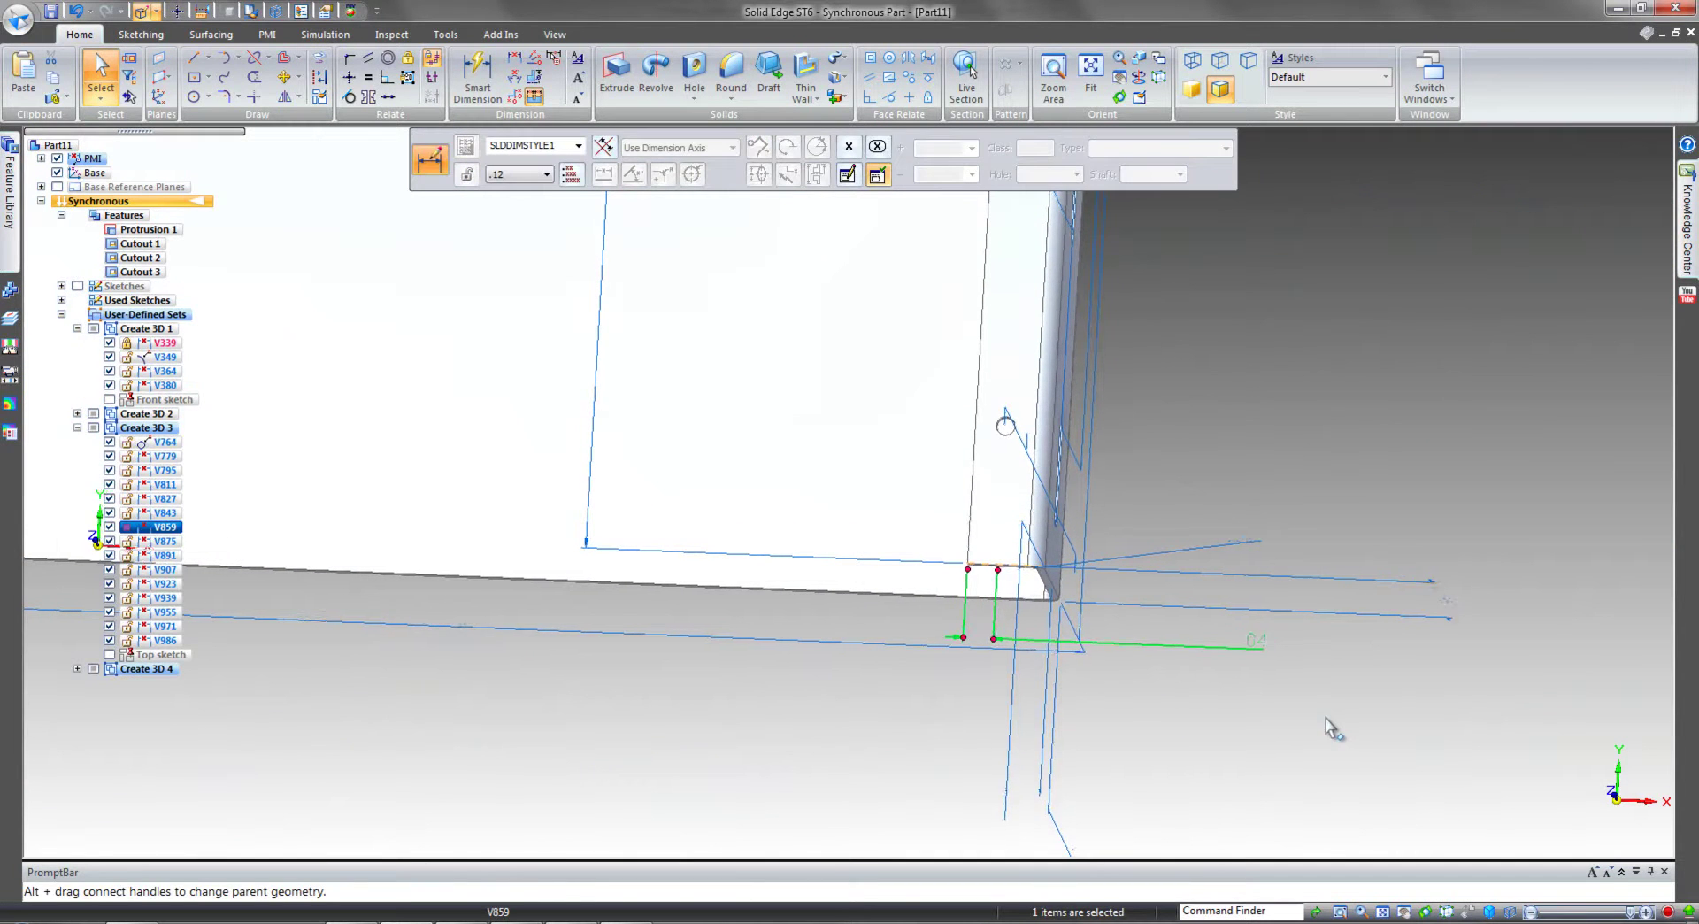
{"action": "left_click", "coordinate": [1292, 695]}
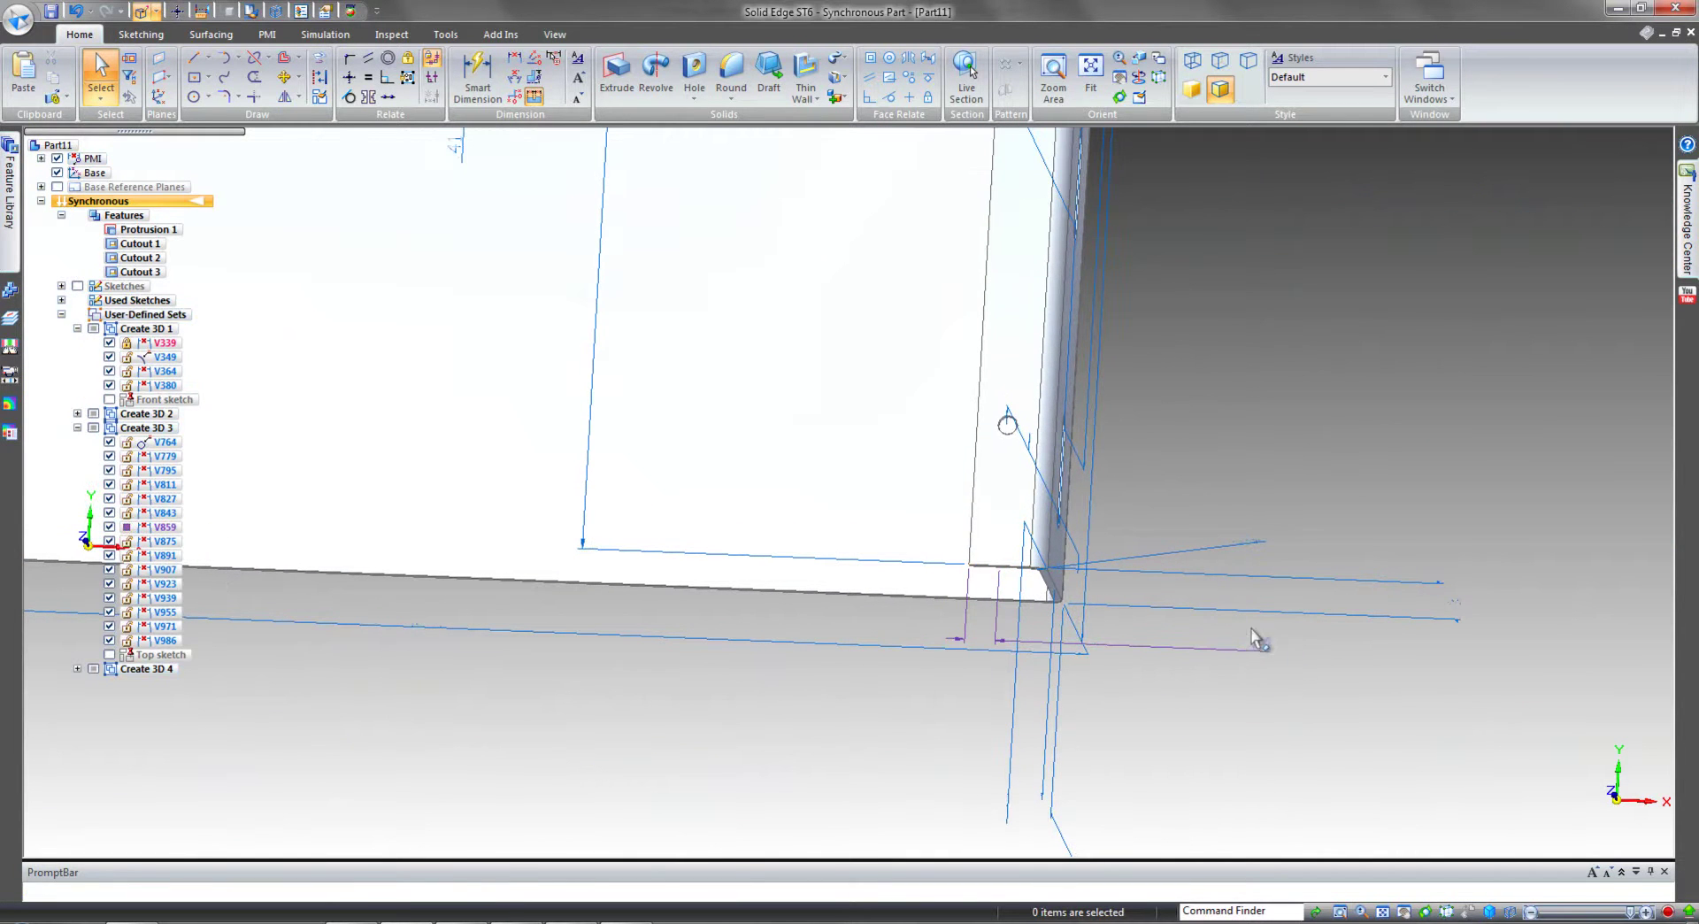
{"action": "scroll", "coordinate": [1289, 709], "scroll_direction": "up", "scroll_amount": 2}
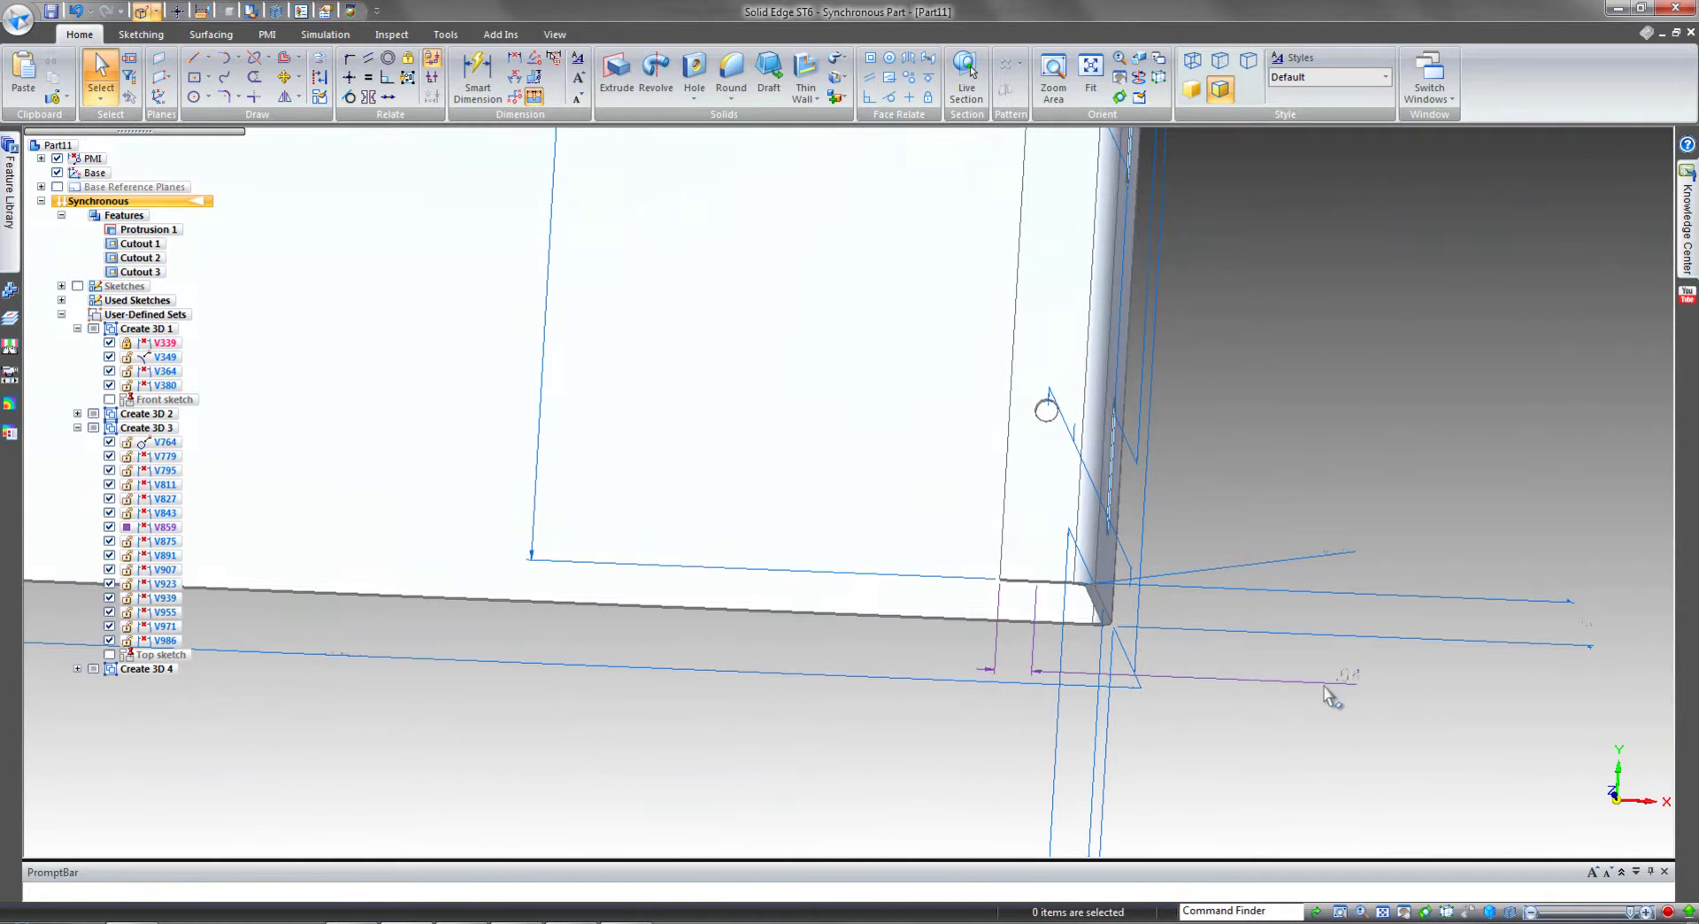
{"action": "left_click", "coordinate": [1103, 674]}
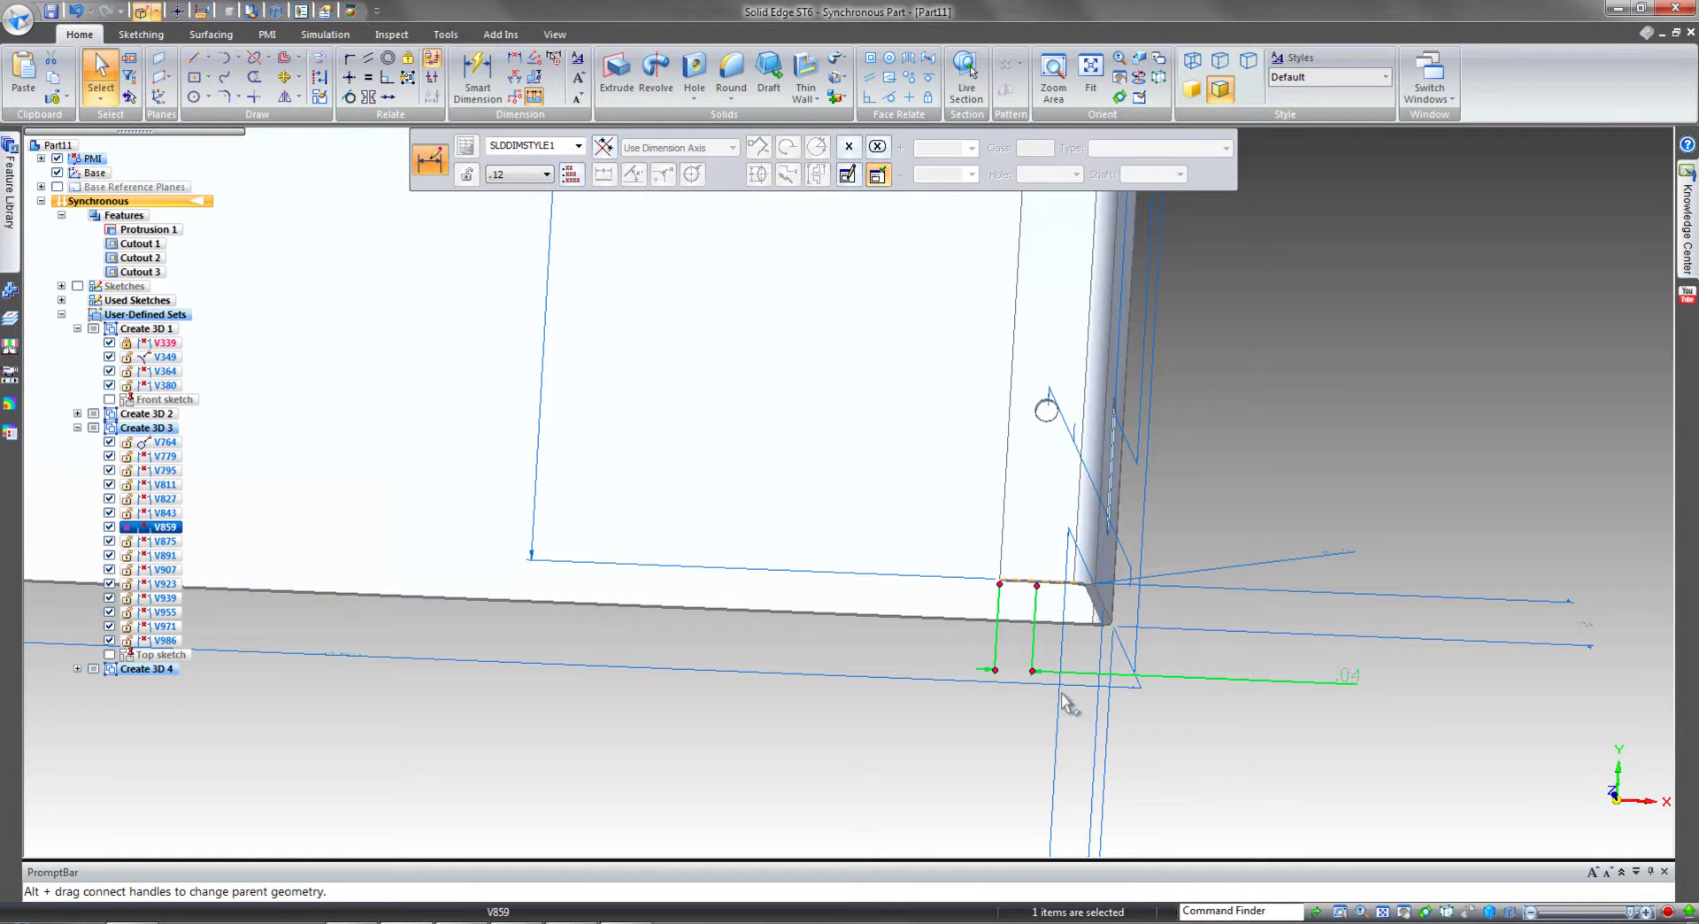
{"action": "left_click_drag", "start_coordinate": [1037, 582], "coordinate": [1047, 412]}
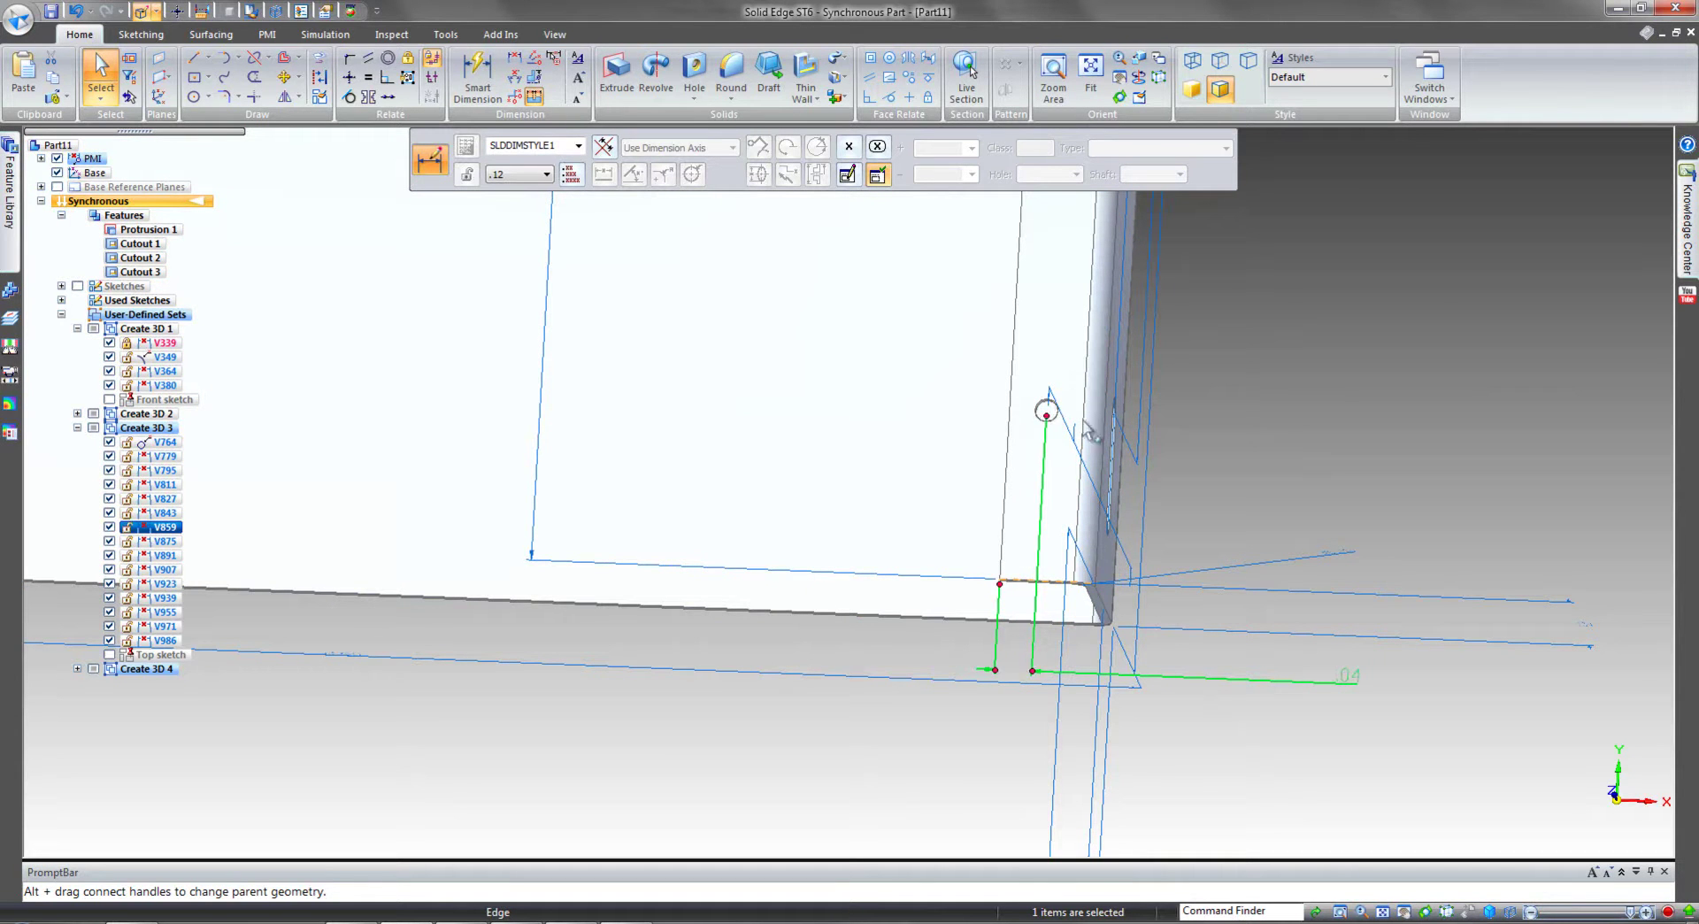
Lock the reattached .04 dimension between the right lip's edge and the nearest lip hole.
{"action": "left_click", "coordinate": [1336, 348]}
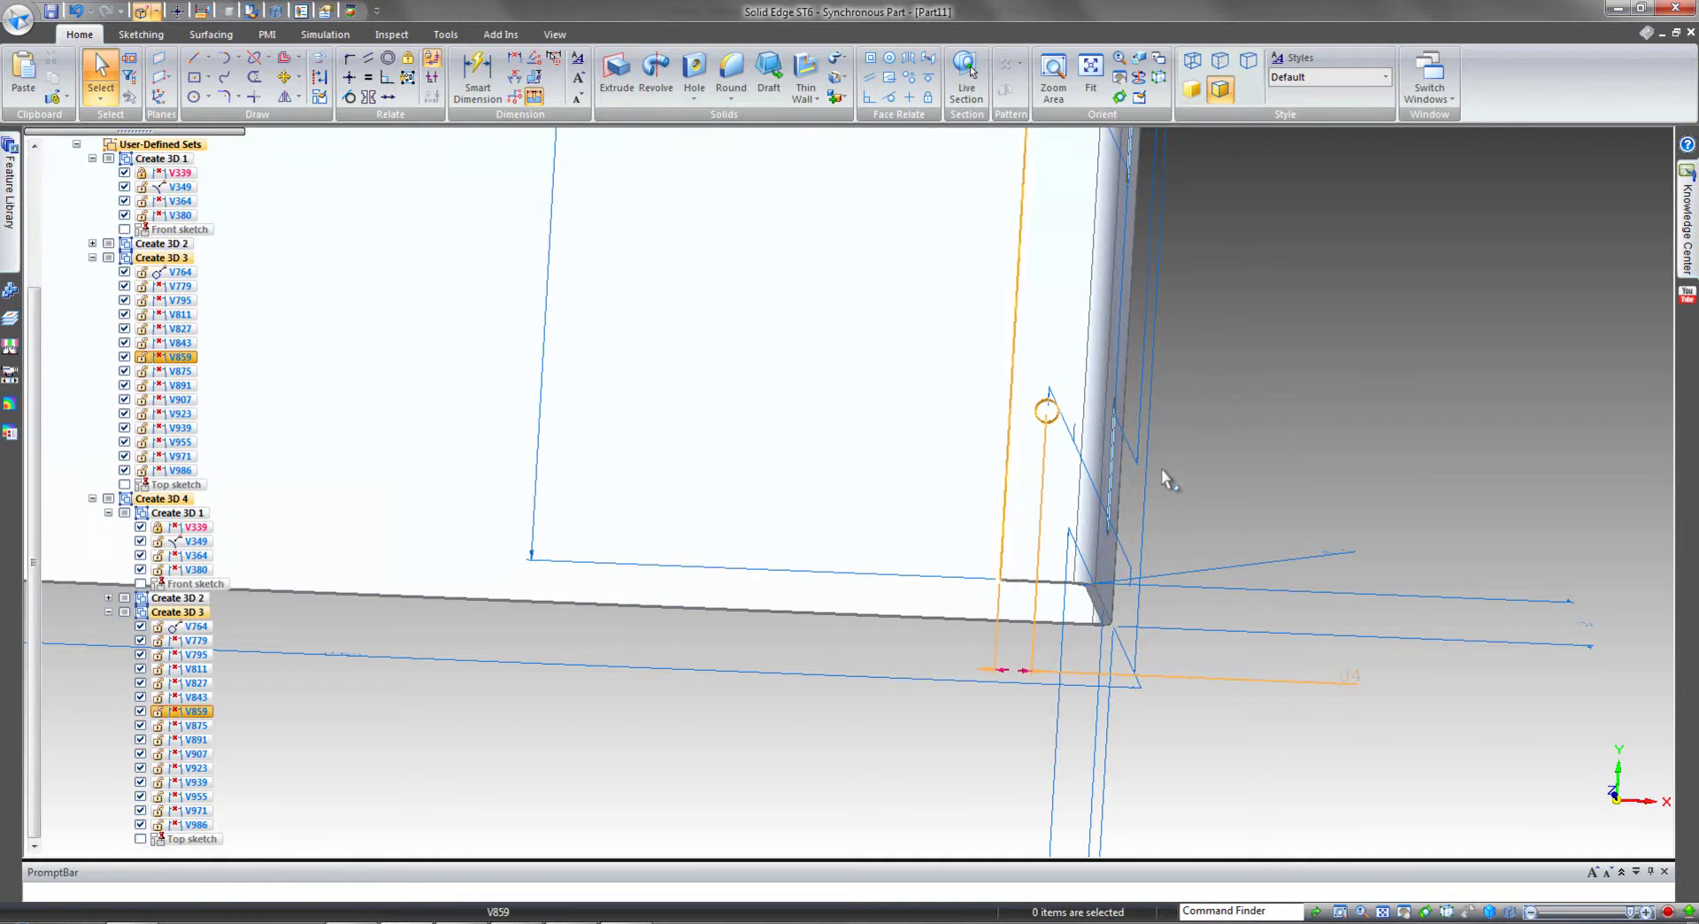
{"action": "left_click", "coordinate": [1354, 682]}
{"action": "left_click", "coordinate": [1400, 709]}
{"action": "left_click", "coordinate": [1480, 705]}
{"action": "middle_click_drag", "start_coordinate": [1465, 710], "coordinate": [1339, 736]}
{"action": "scroll", "coordinate": [1337, 733], "scroll_direction": "down", "scroll_amount": 3}
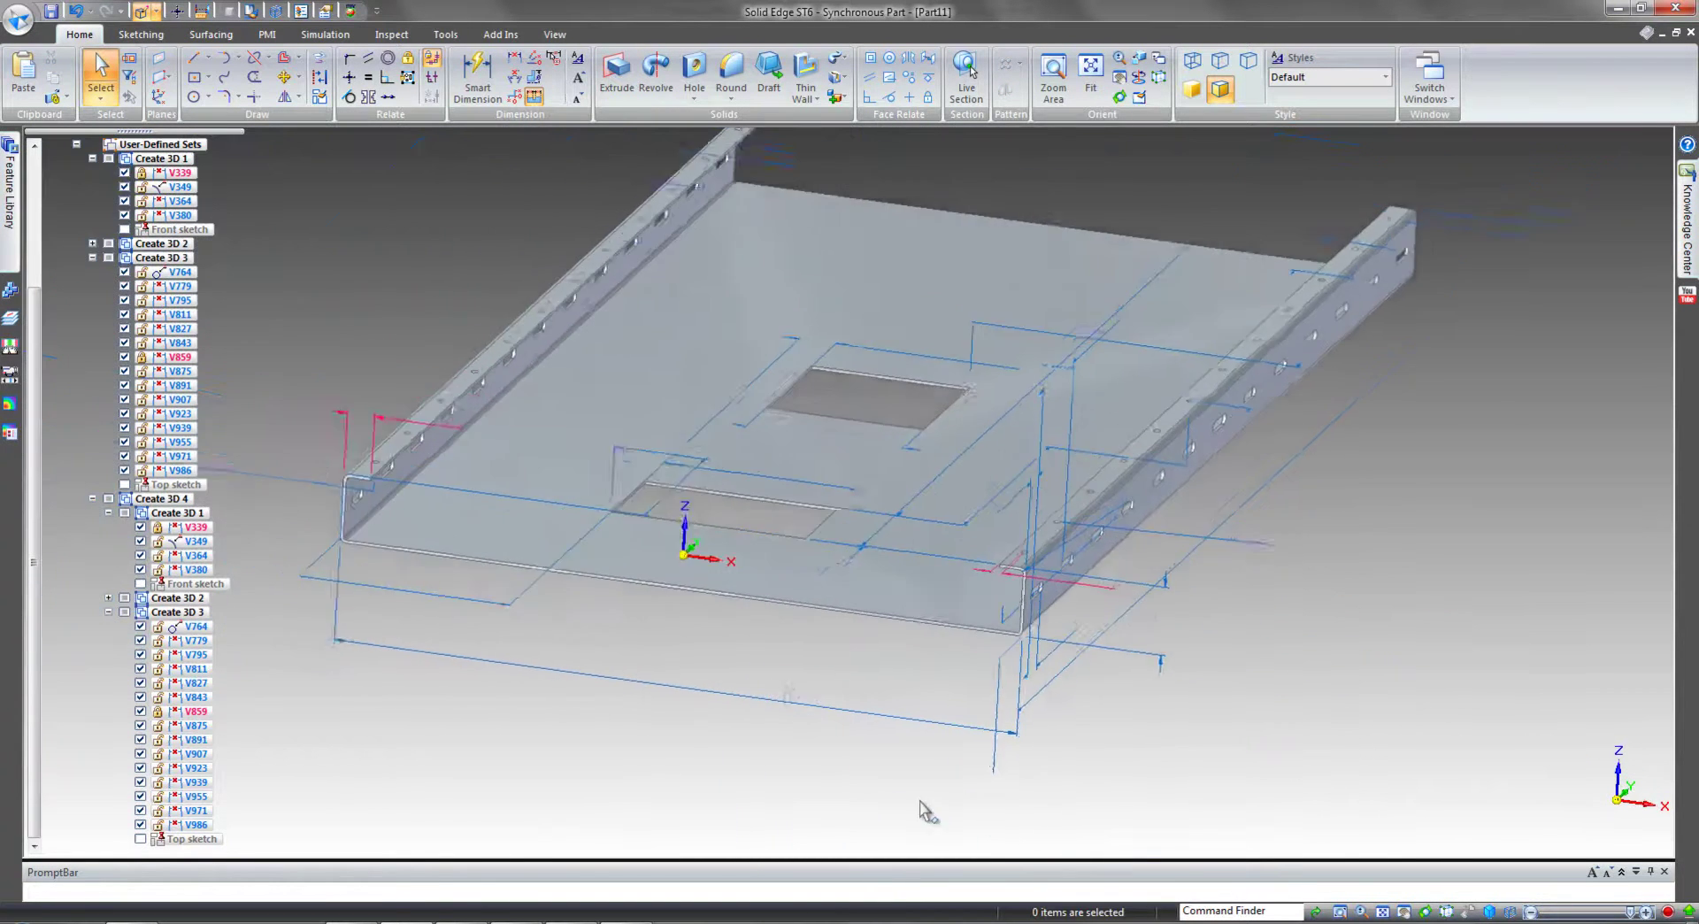
Try editing the channel's overall width dimension symmetrically, finishing at 2.500 in.
{"action": "left_click", "coordinate": [821, 686]}
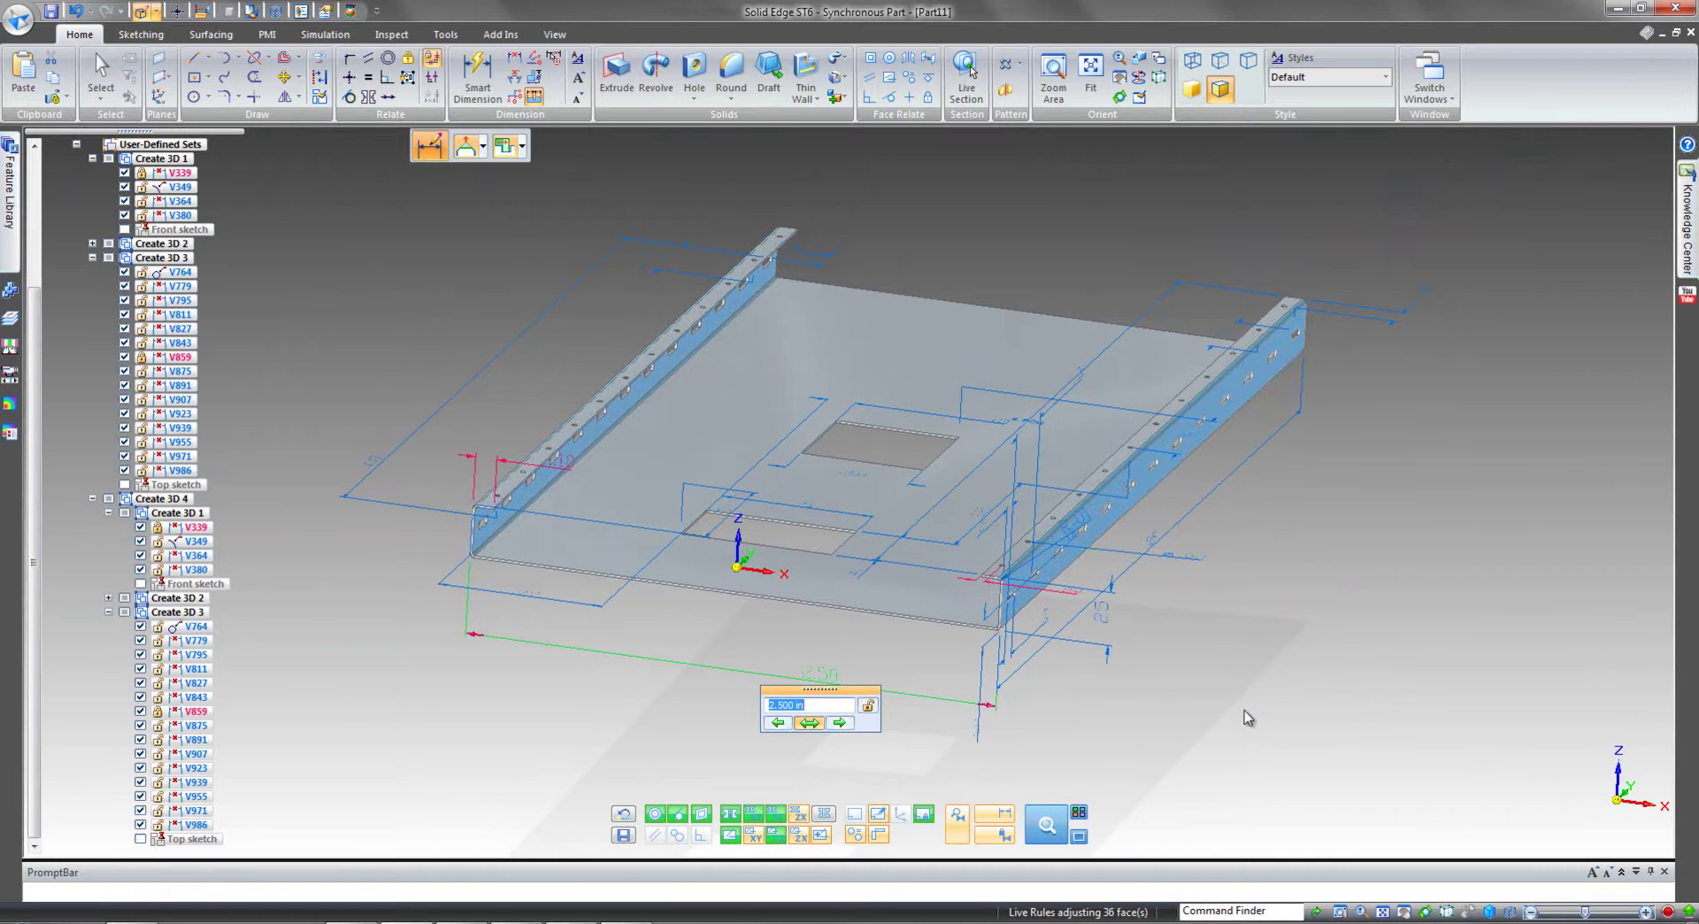
{"action": "left_click", "coordinate": [1313, 709]}
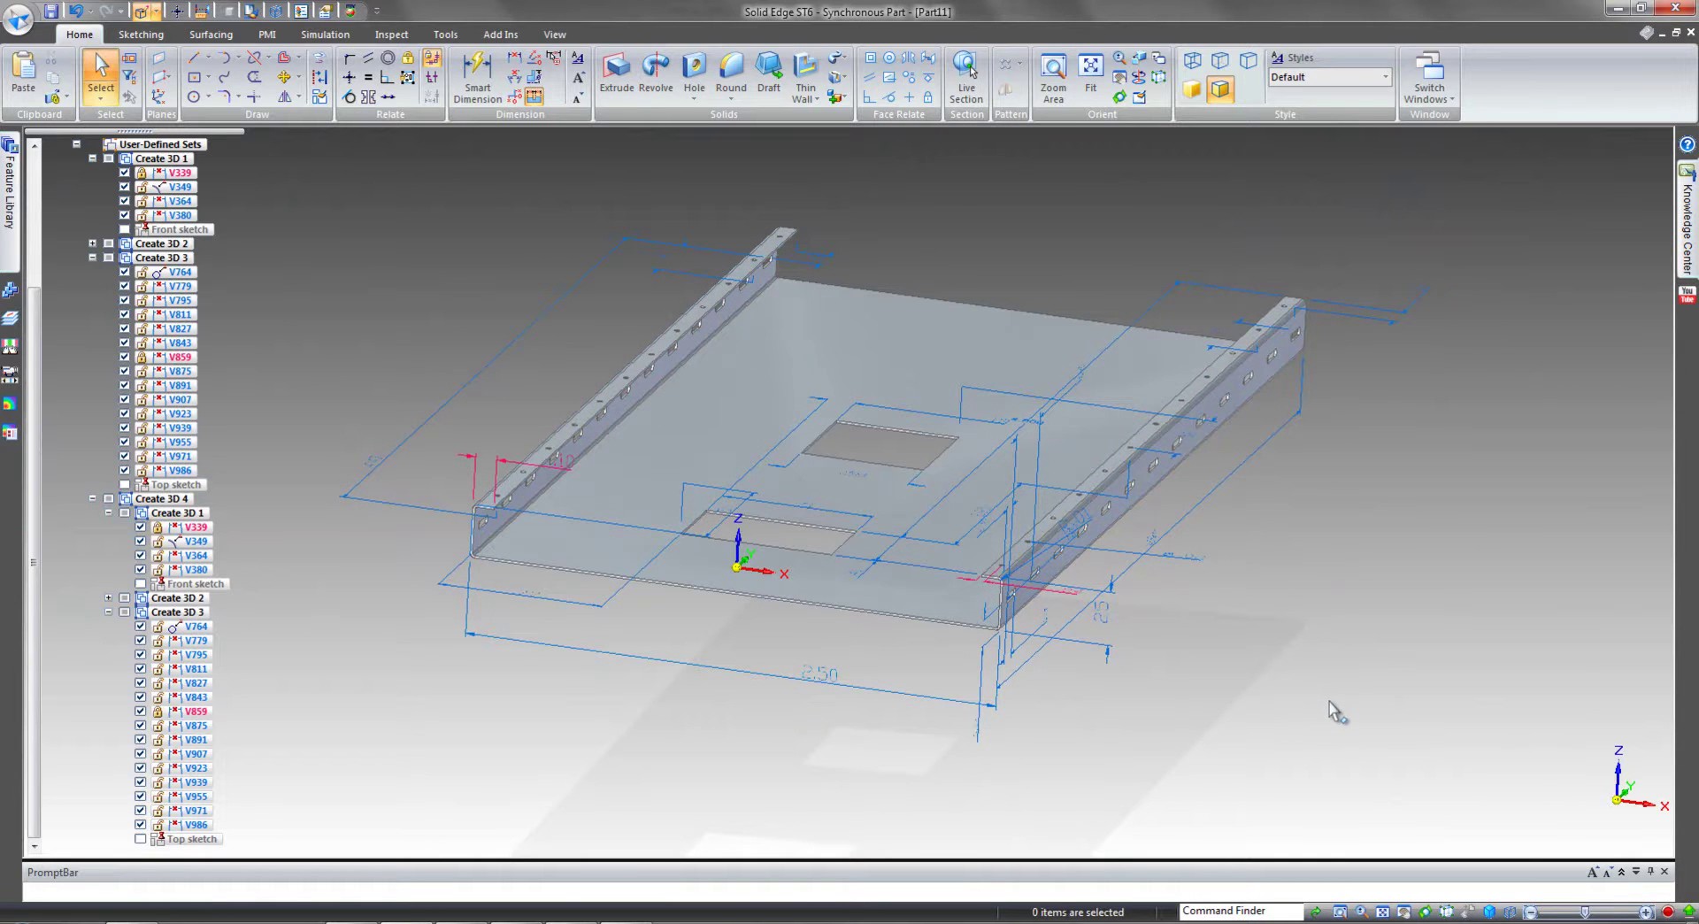
{"action": "scroll", "coordinate": [1285, 698], "scroll_direction": "down", "scroll_amount": 2}
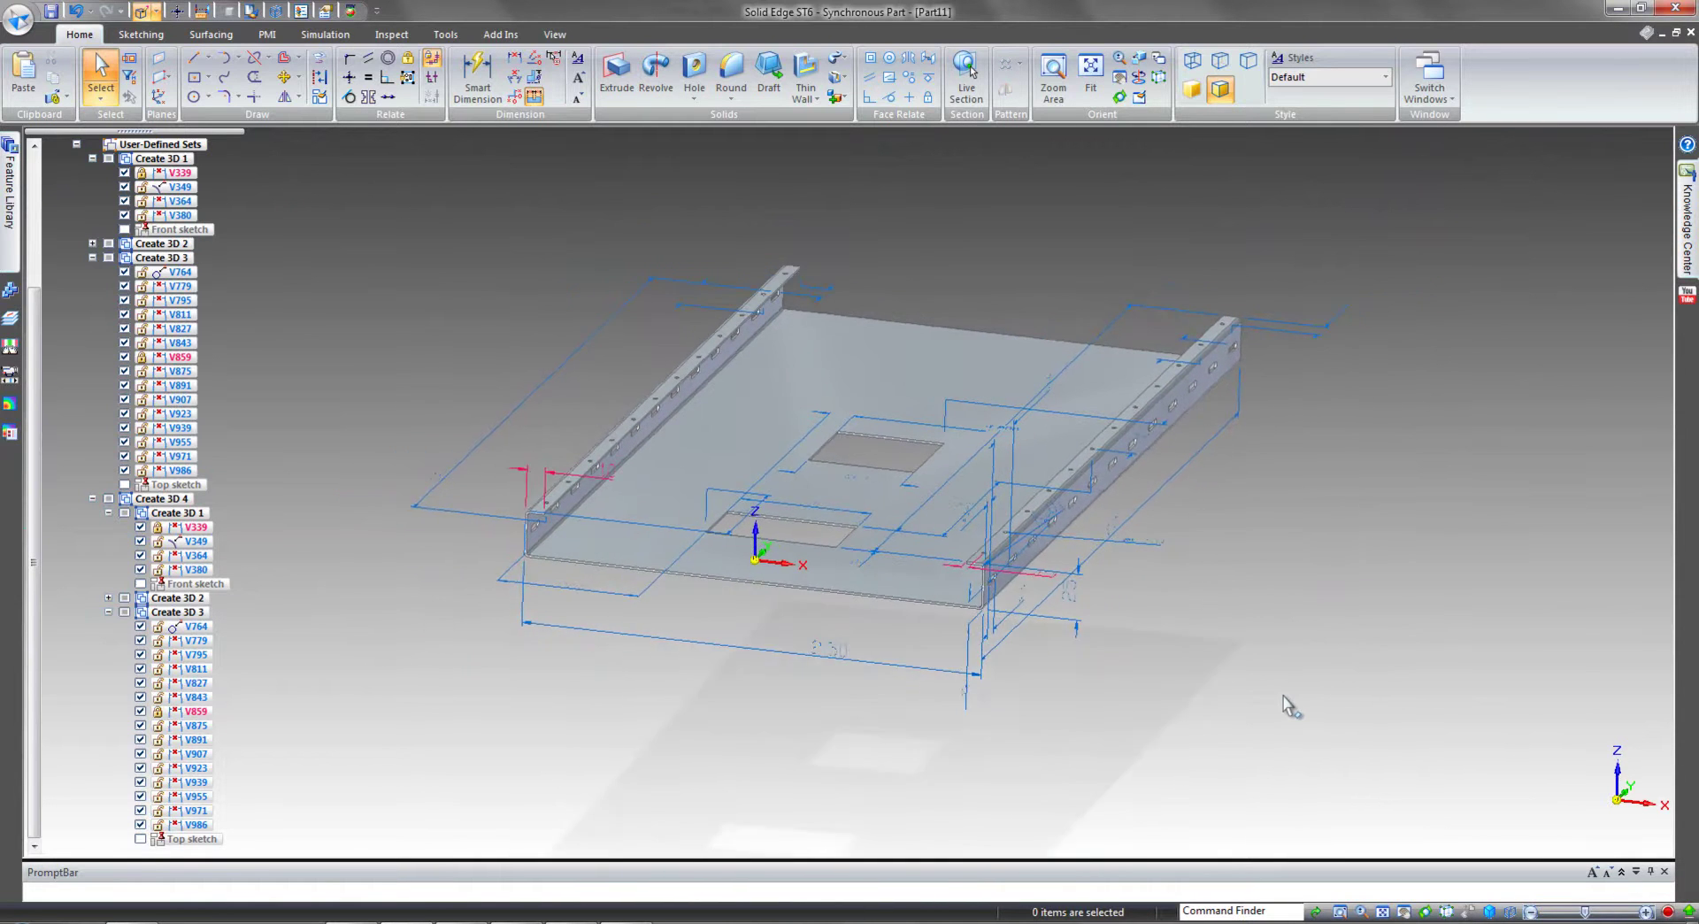
{"action": "middle_click_drag", "start_coordinate": [1288, 705], "coordinate": [694, 566]}
{"action": "scroll", "coordinate": [695, 566], "scroll_direction": "down", "scroll_amount": 1}
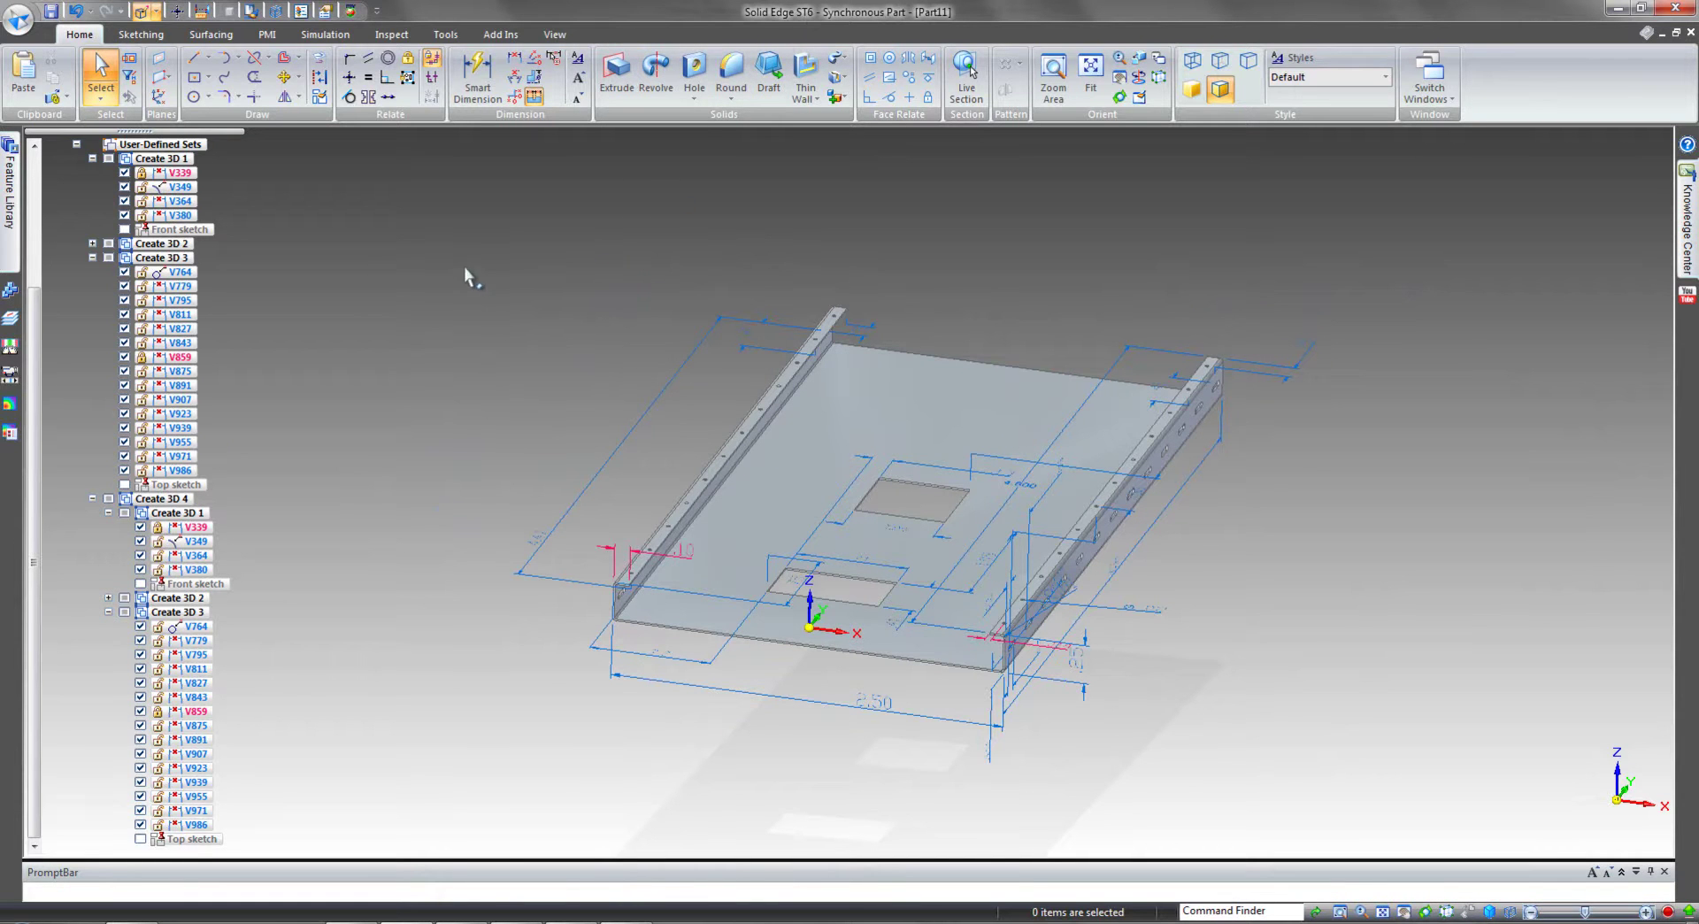
Collapse the user-defined sets and transform the part to synchronous sheet metal, using the channel's base face as reference.
{"action": "left_click", "coordinate": [92, 158]}
{"action": "left_click", "coordinate": [77, 215]}
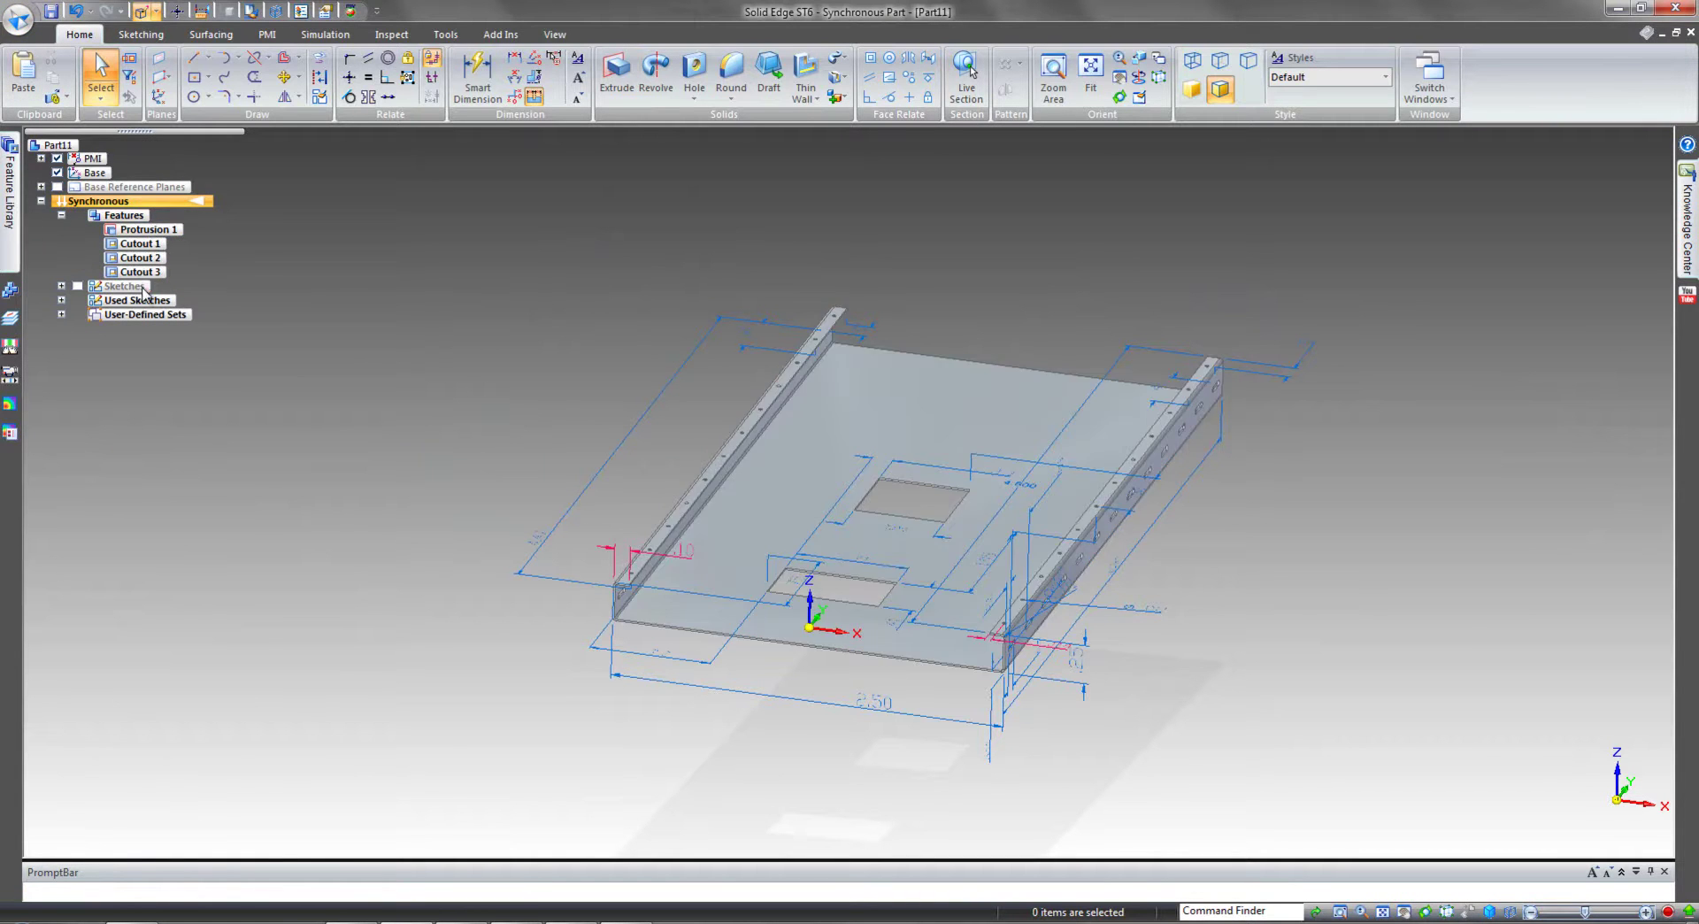
{"action": "left_click", "coordinate": [17, 17]}
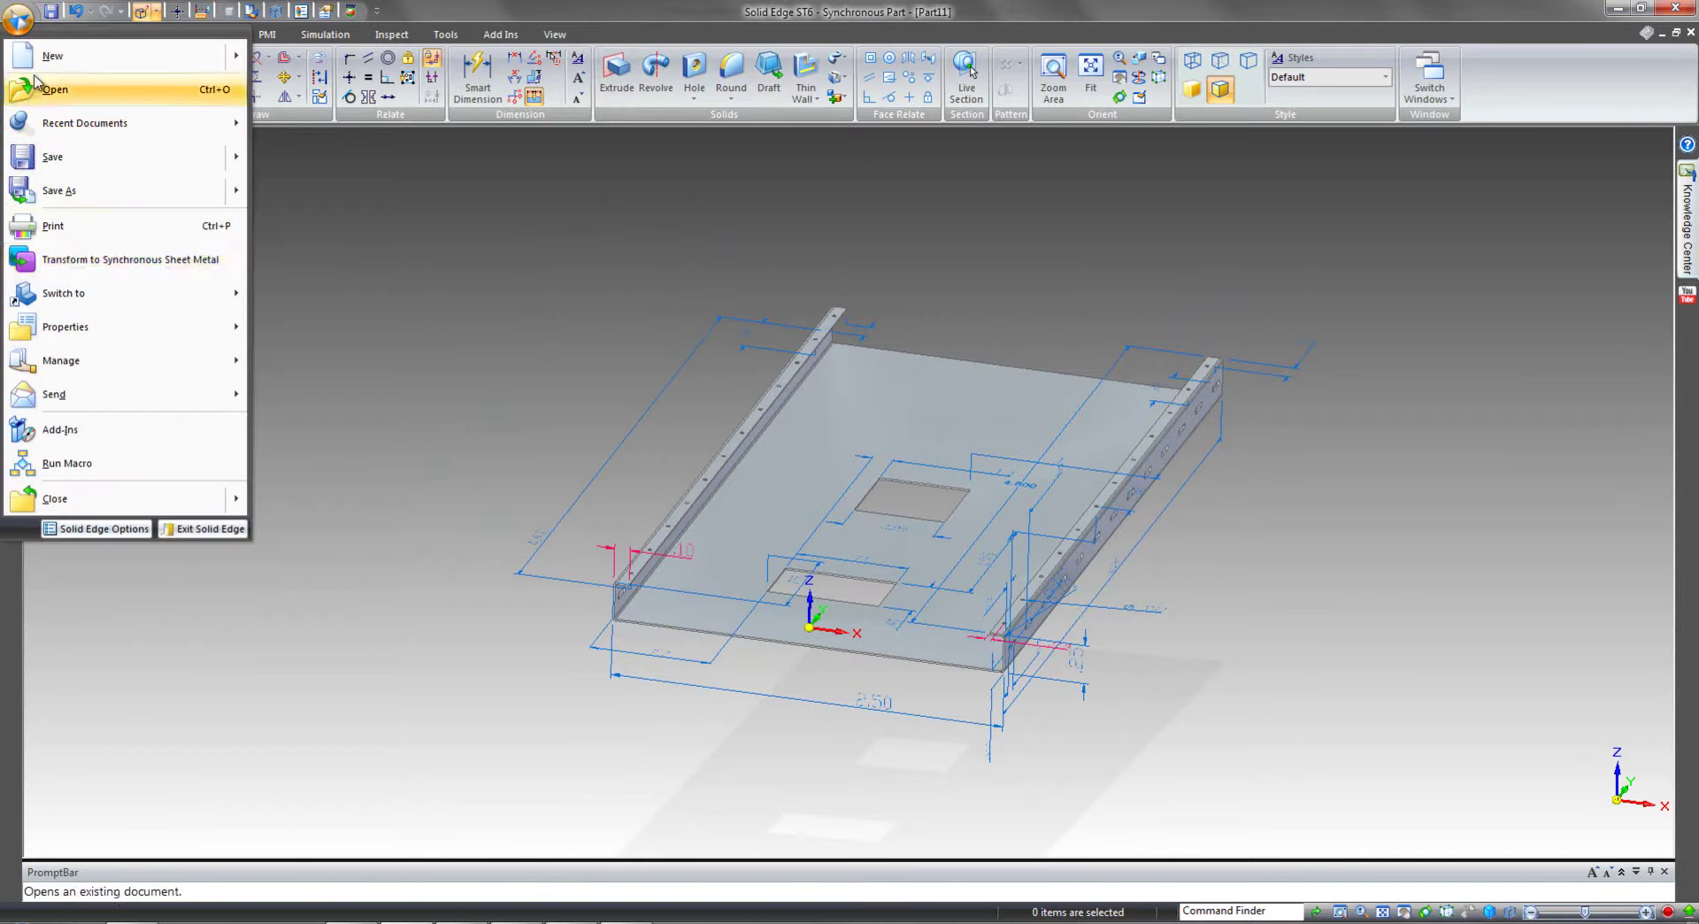
{"action": "left_click", "coordinate": [79, 260]}
{"action": "left_click", "coordinate": [903, 382]}
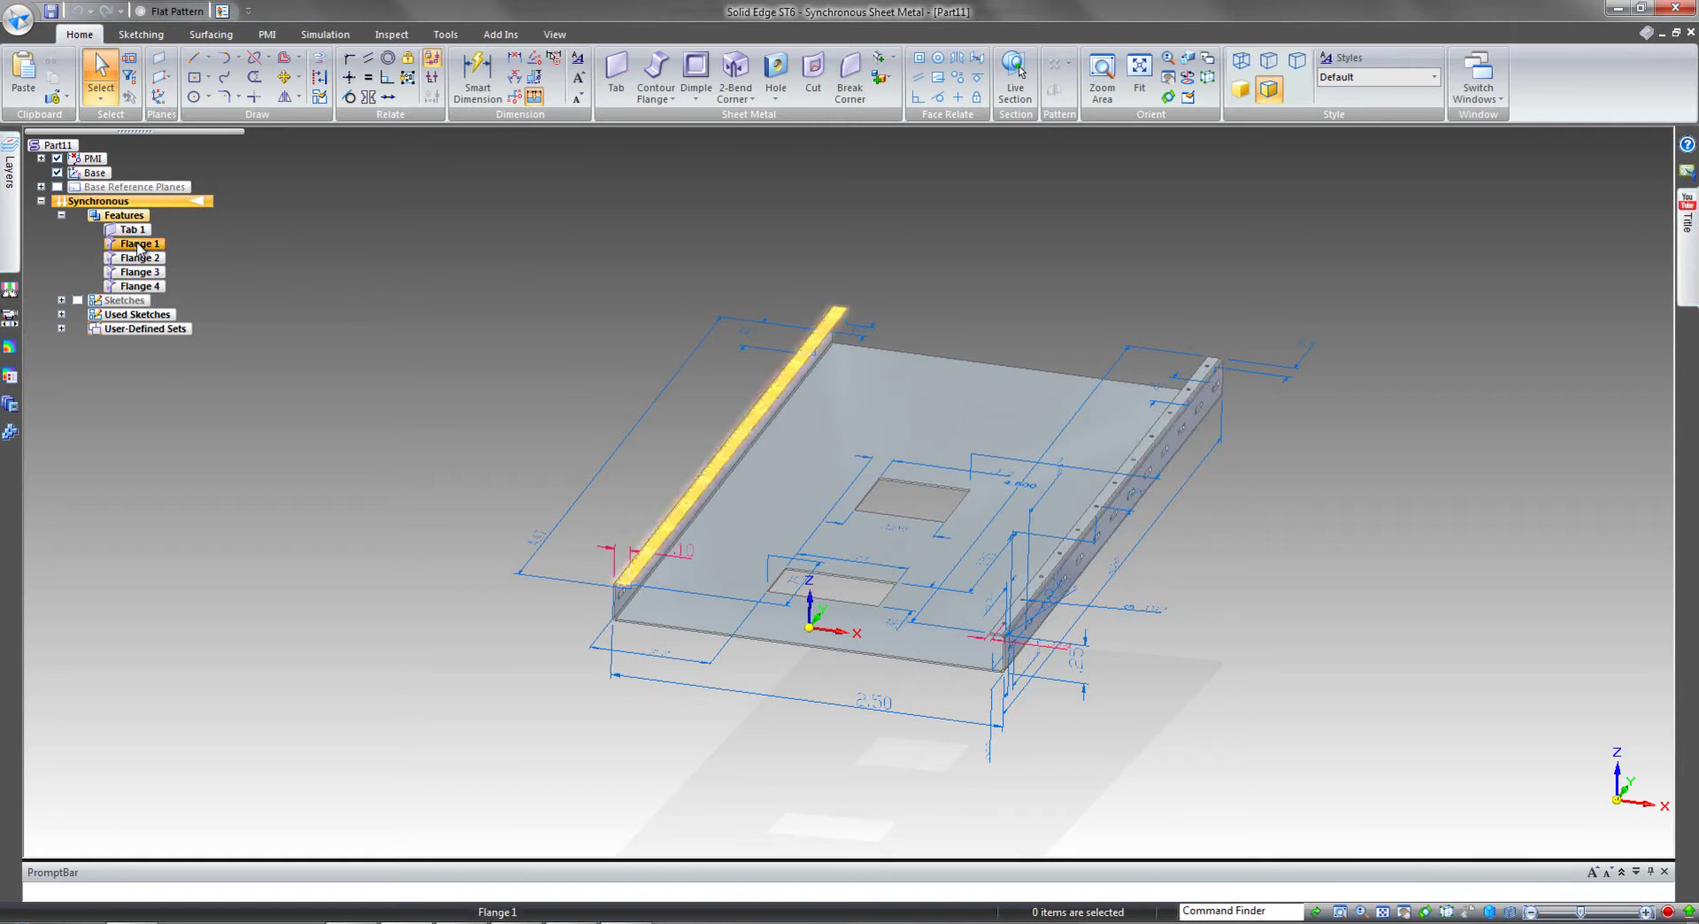
Recognize the 0.025 in round lip holes as a simple hole feature, keeping the hole options at inch units.
{"action": "middle_click_drag", "start_coordinate": [343, 545], "coordinate": [486, 254]}
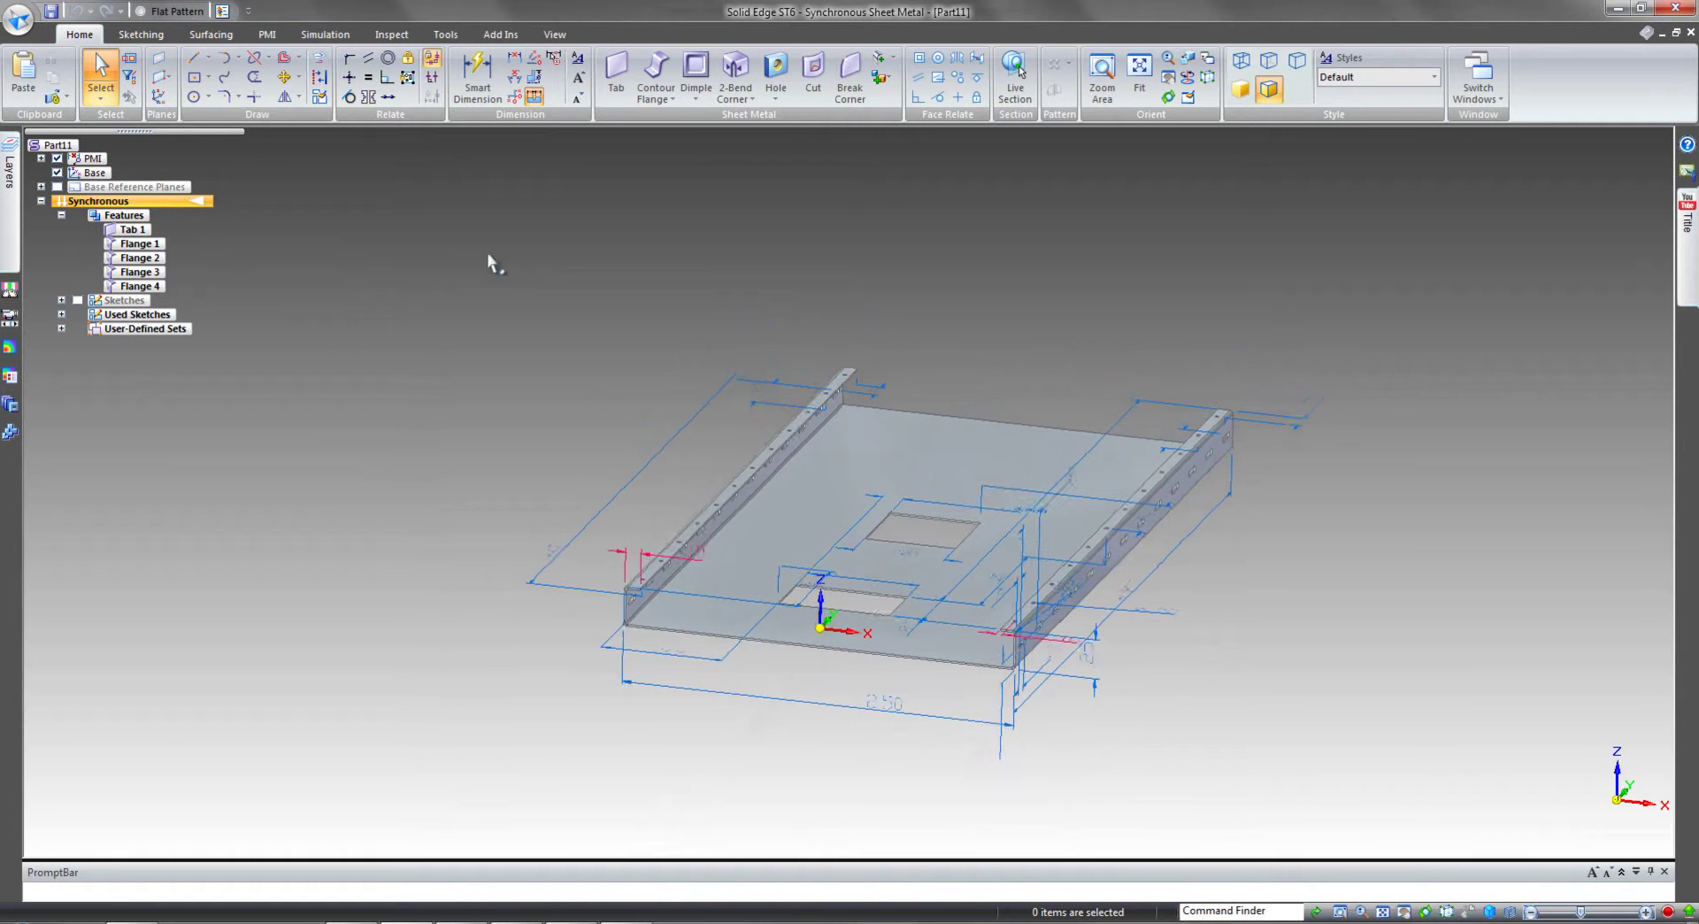
{"action": "left_click", "coordinate": [775, 93]}
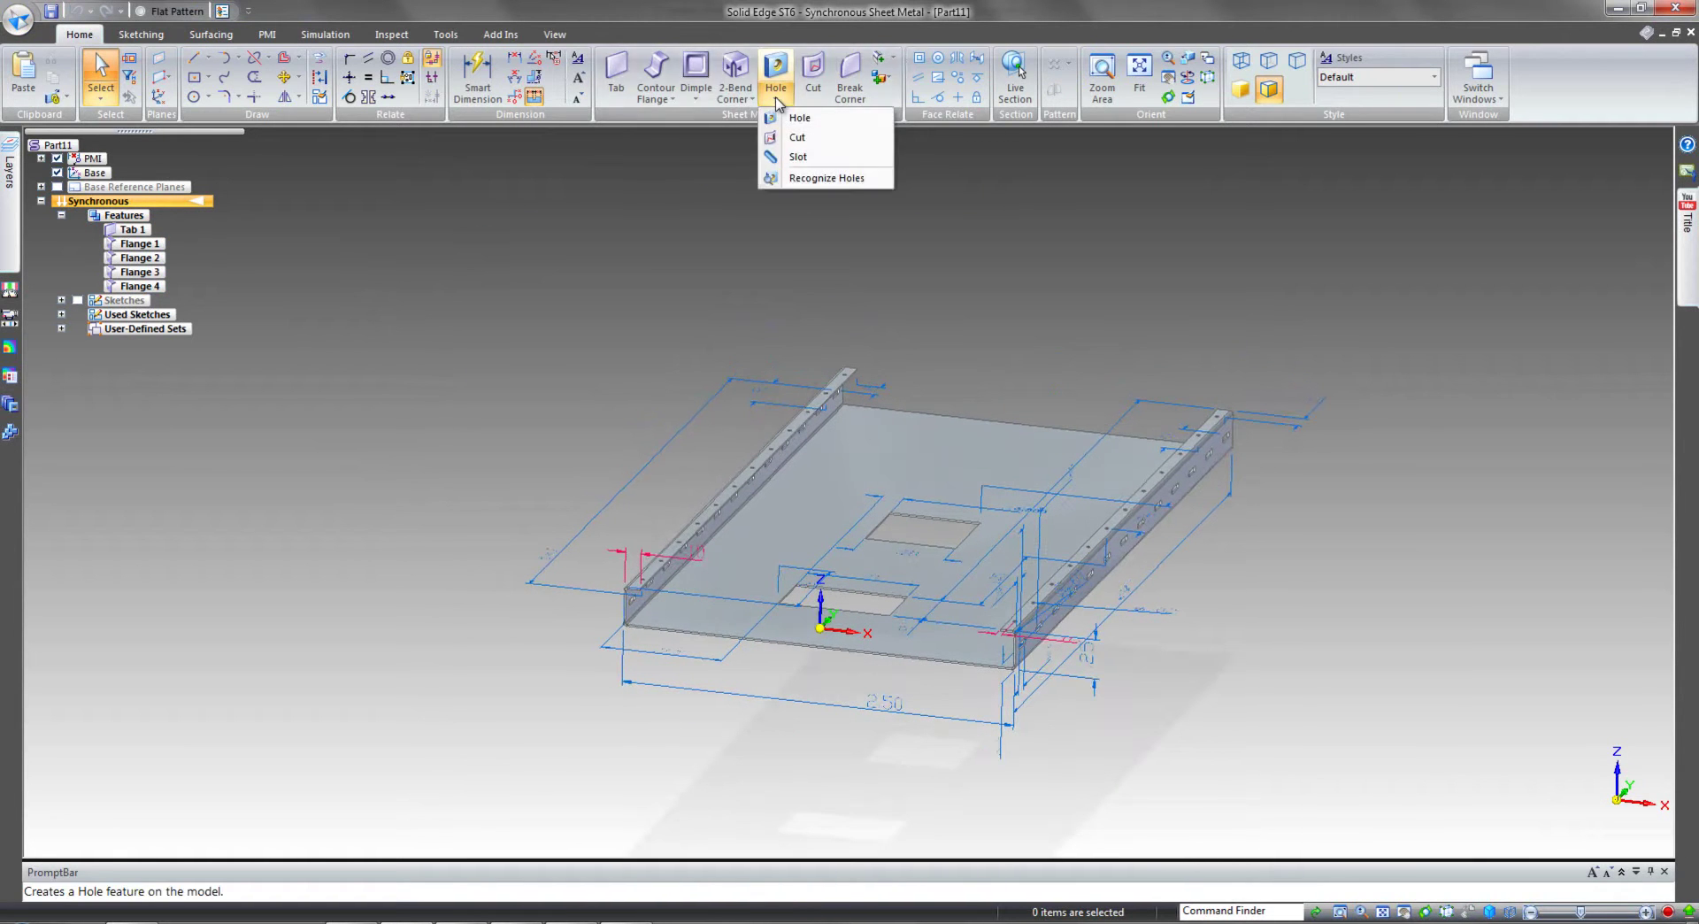
{"action": "left_click", "coordinate": [815, 180]}
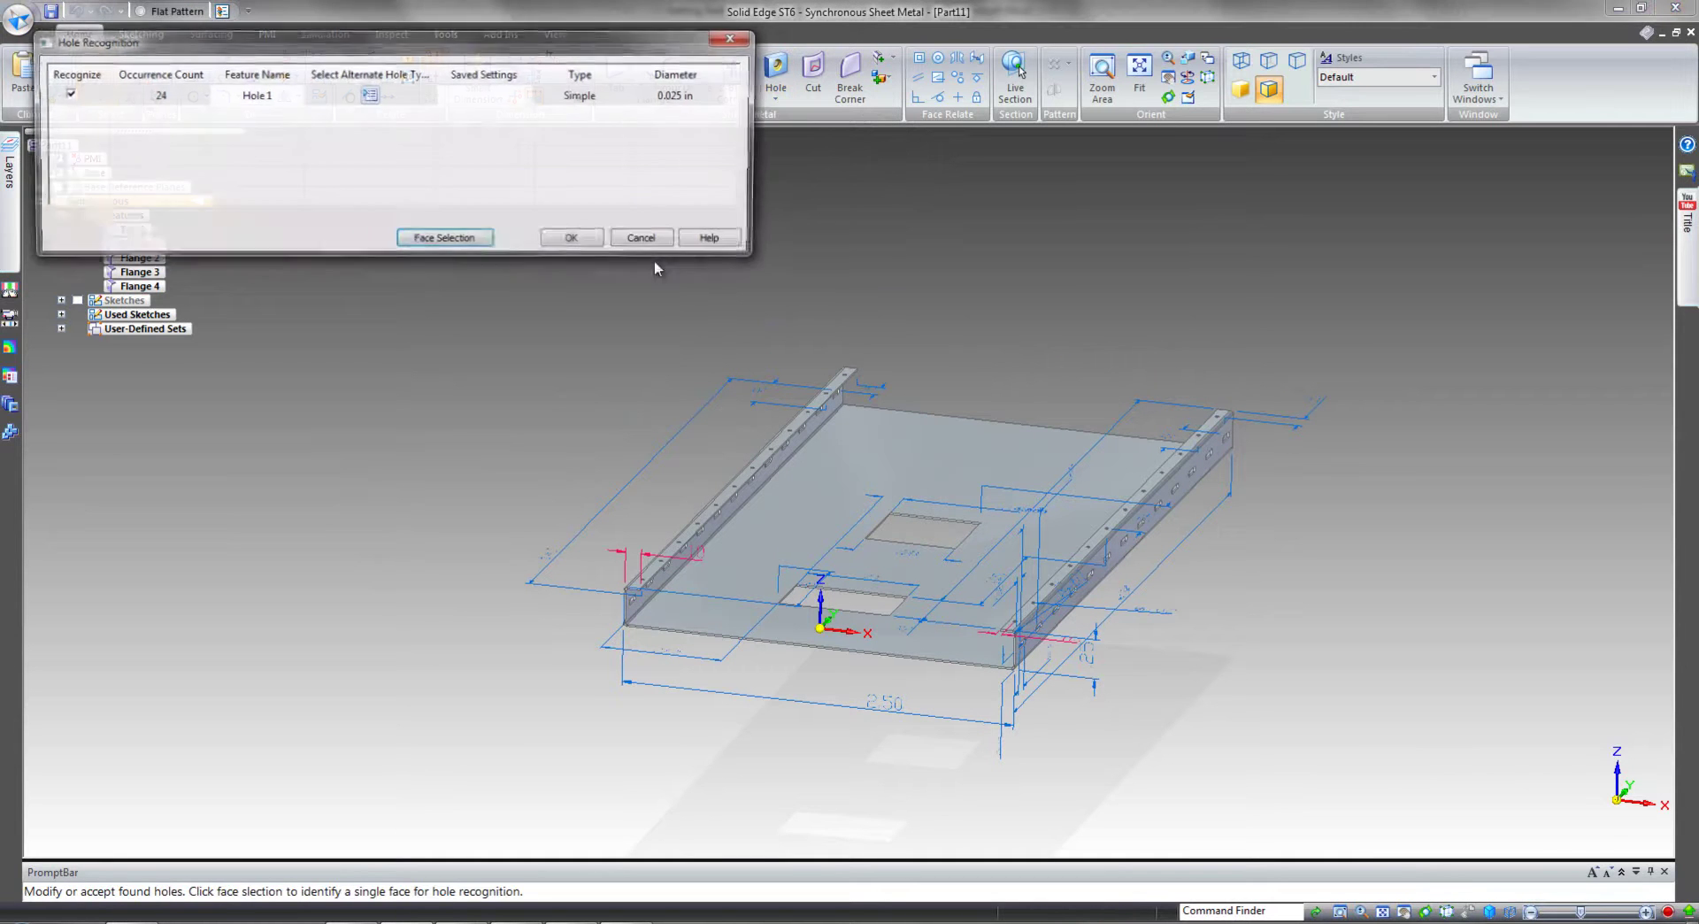
{"action": "left_click", "coordinate": [369, 95]}
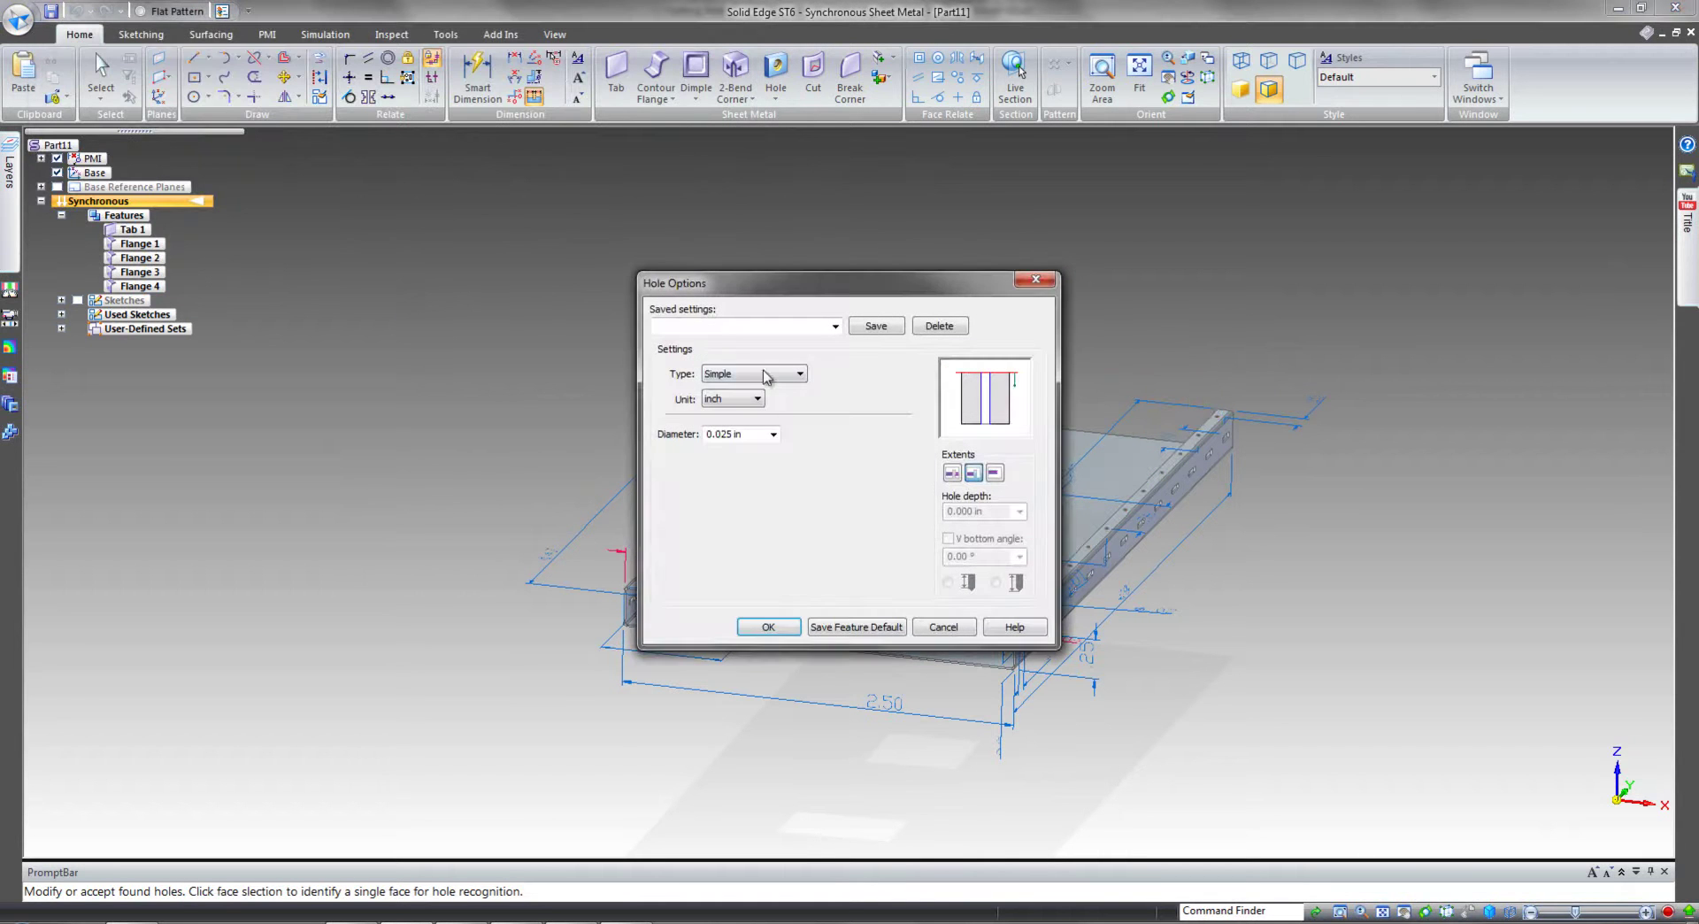
{"action": "left_click", "coordinate": [755, 627]}
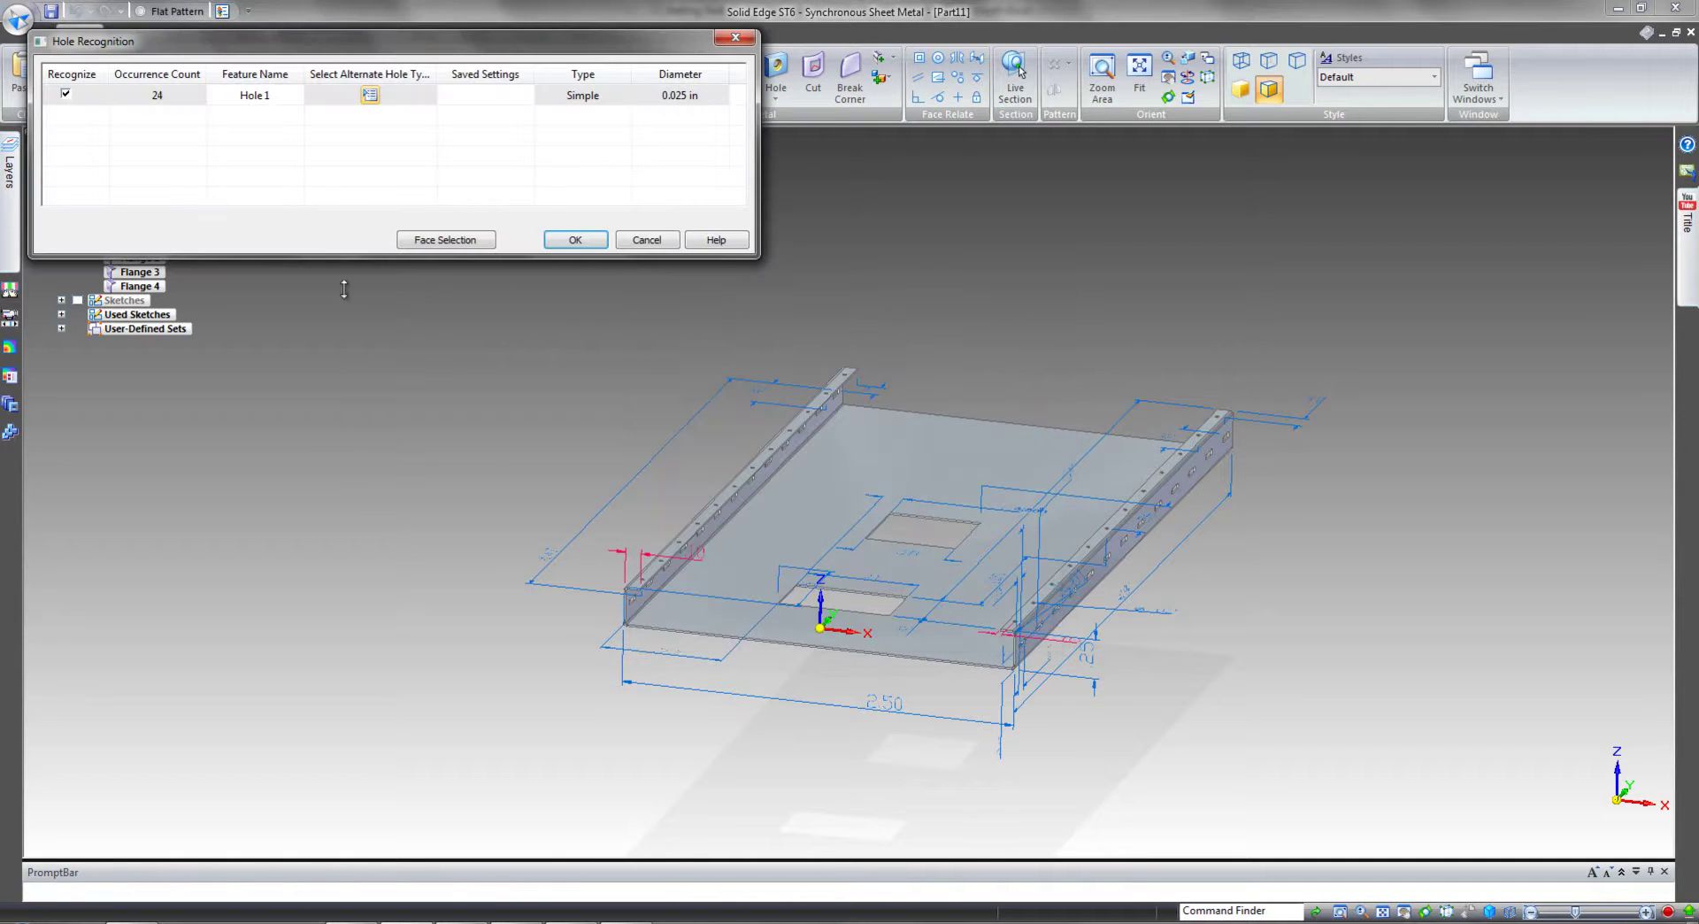
{"action": "left_click", "coordinate": [576, 241]}
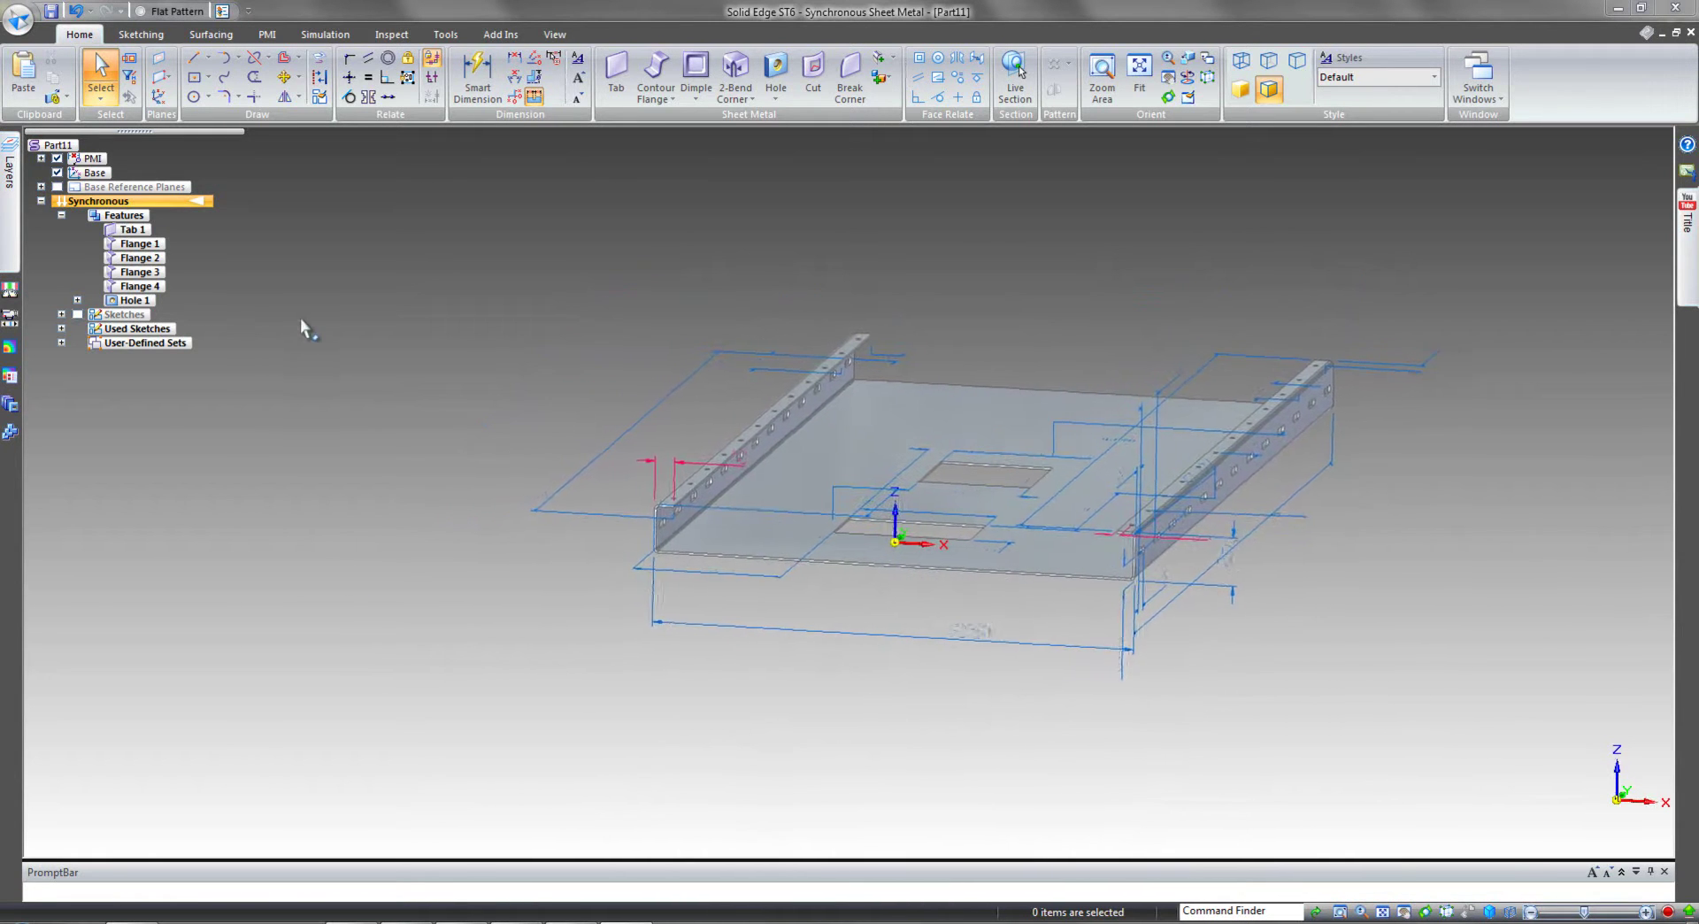
Hide the PMI dimensions and create a flat pattern with the channel's base face oriented upward, returning to the synchronous model.
{"action": "left_click", "coordinate": [57, 158]}
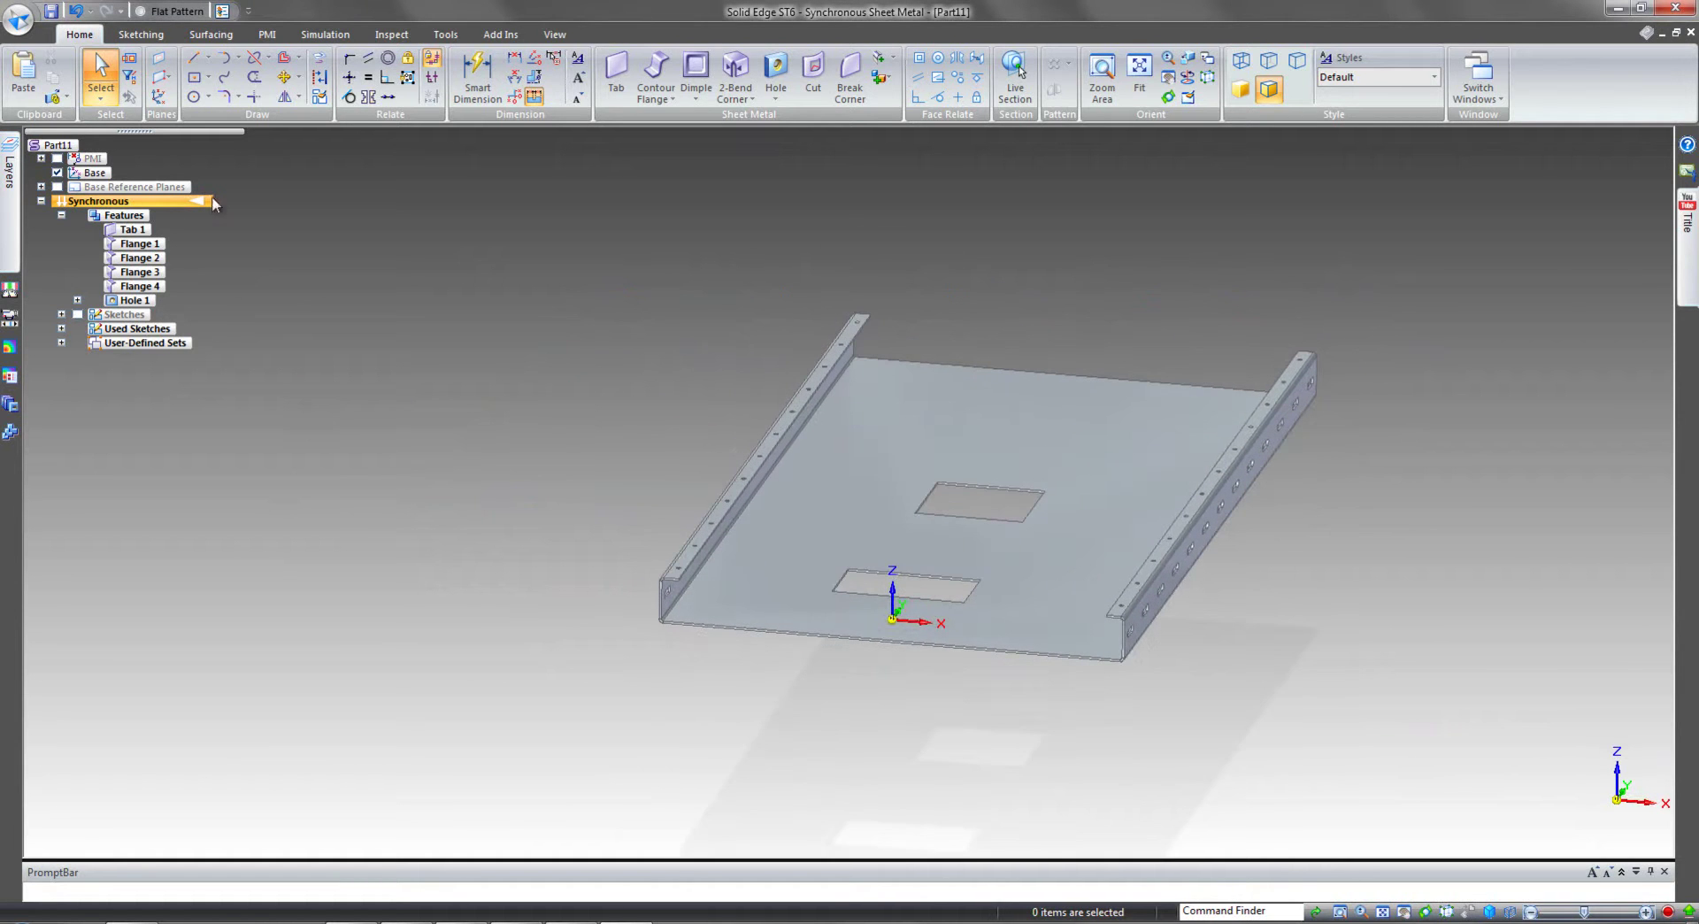
{"action": "left_click", "coordinate": [446, 35]}
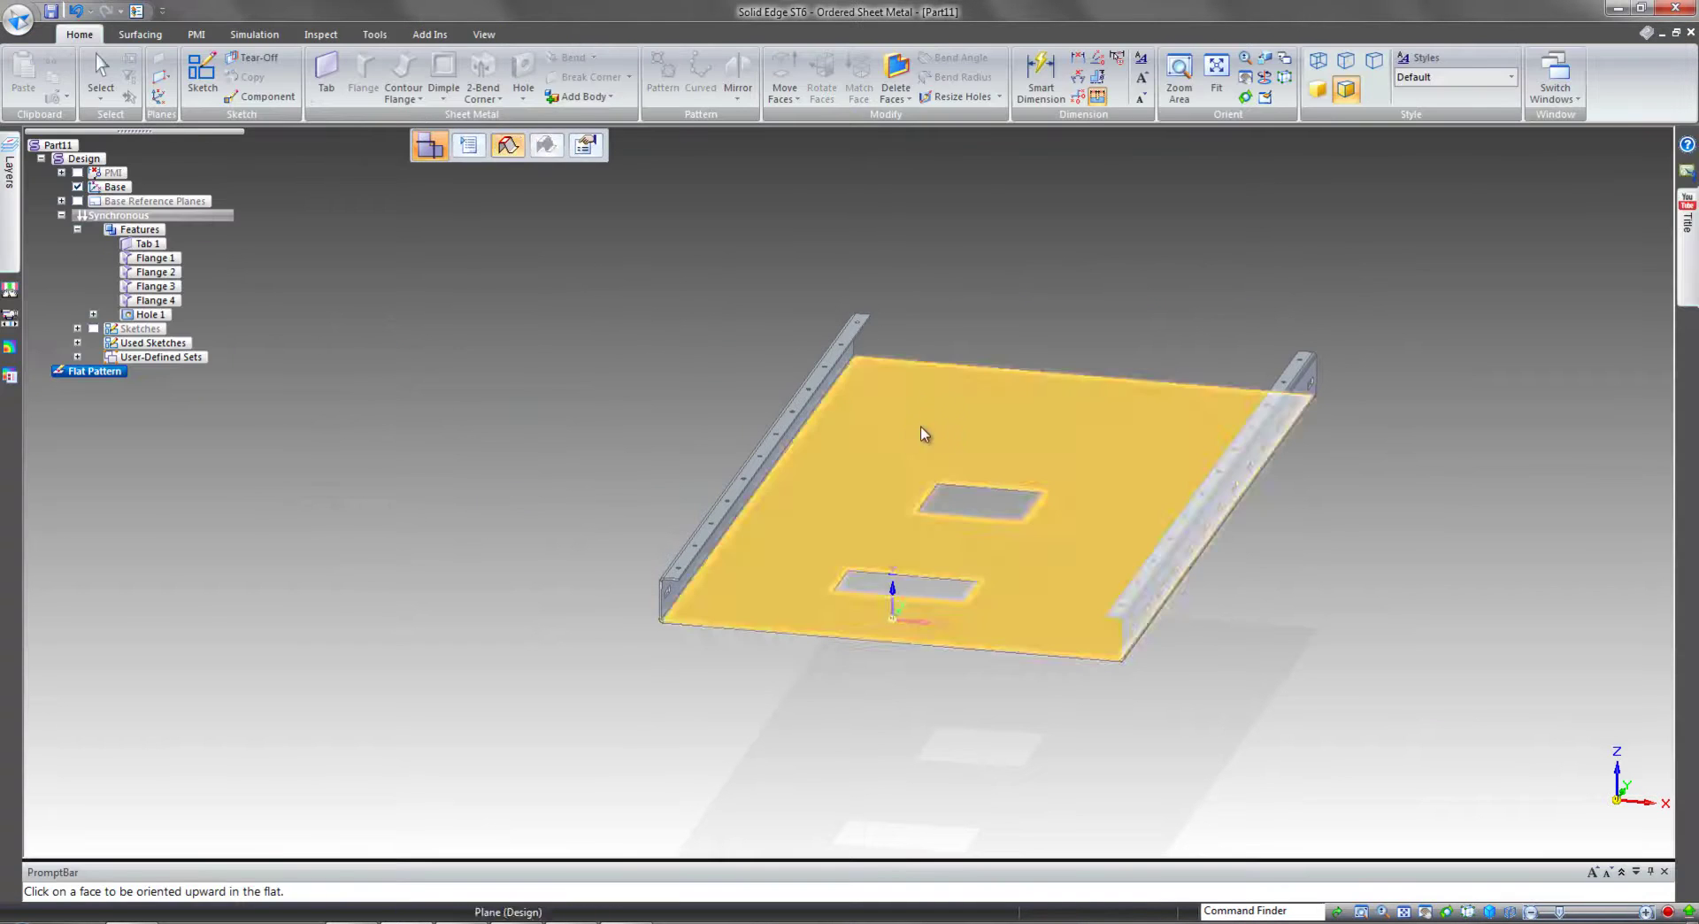
{"action": "left_click", "coordinate": [515, 586]}
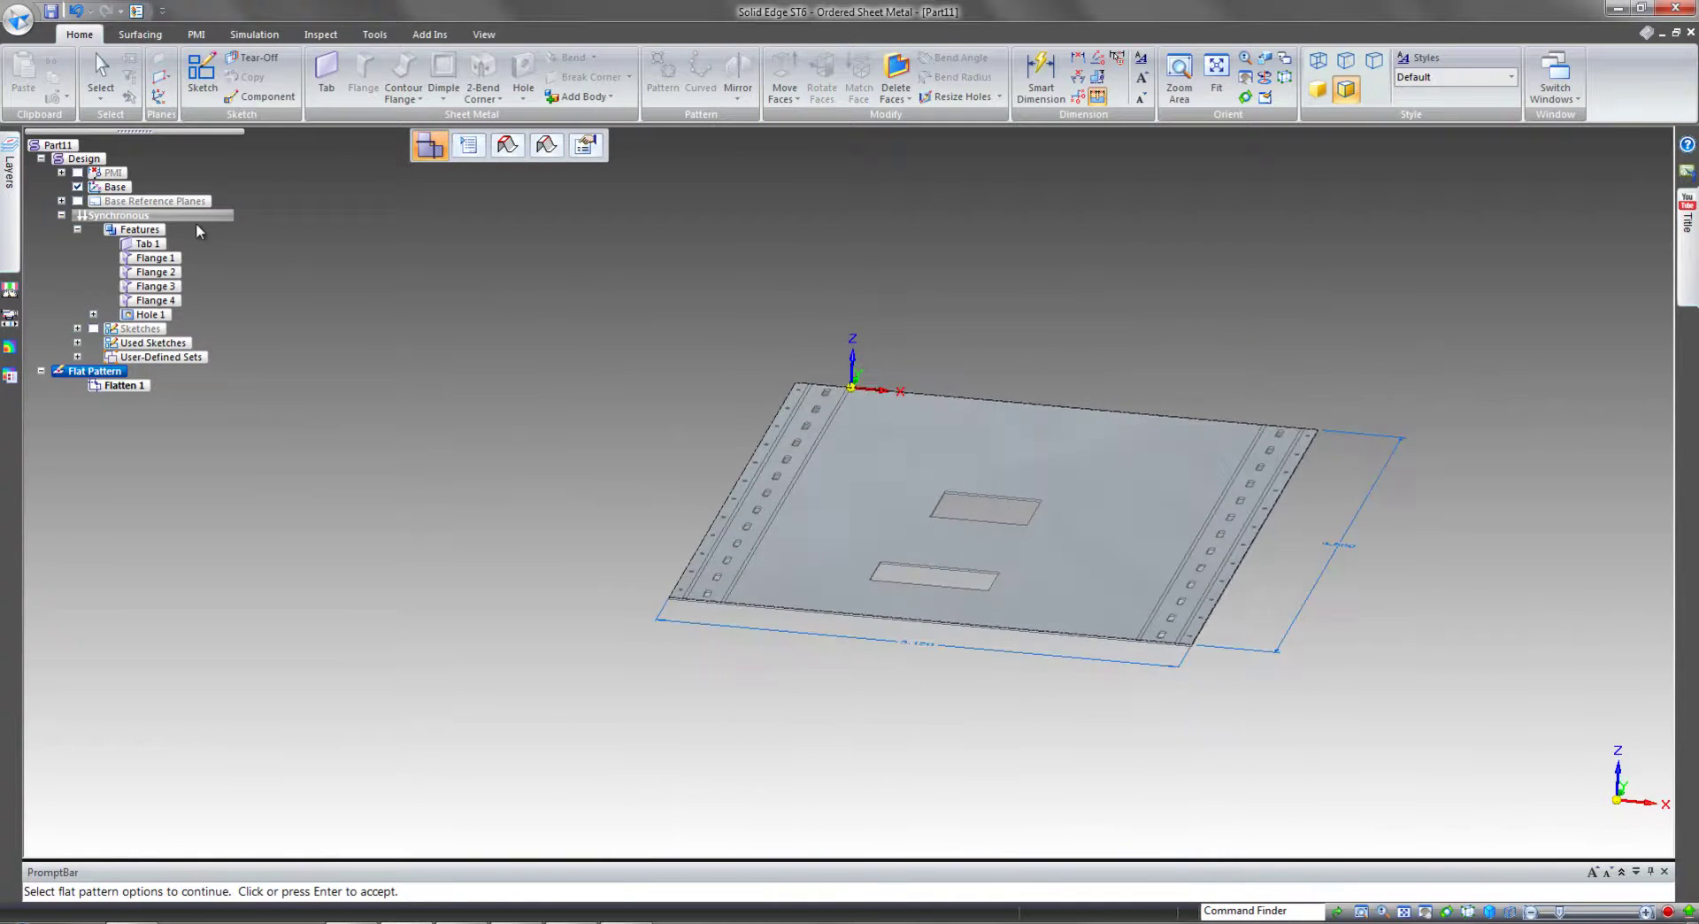
{"action": "double_click", "coordinate": [195, 220]}
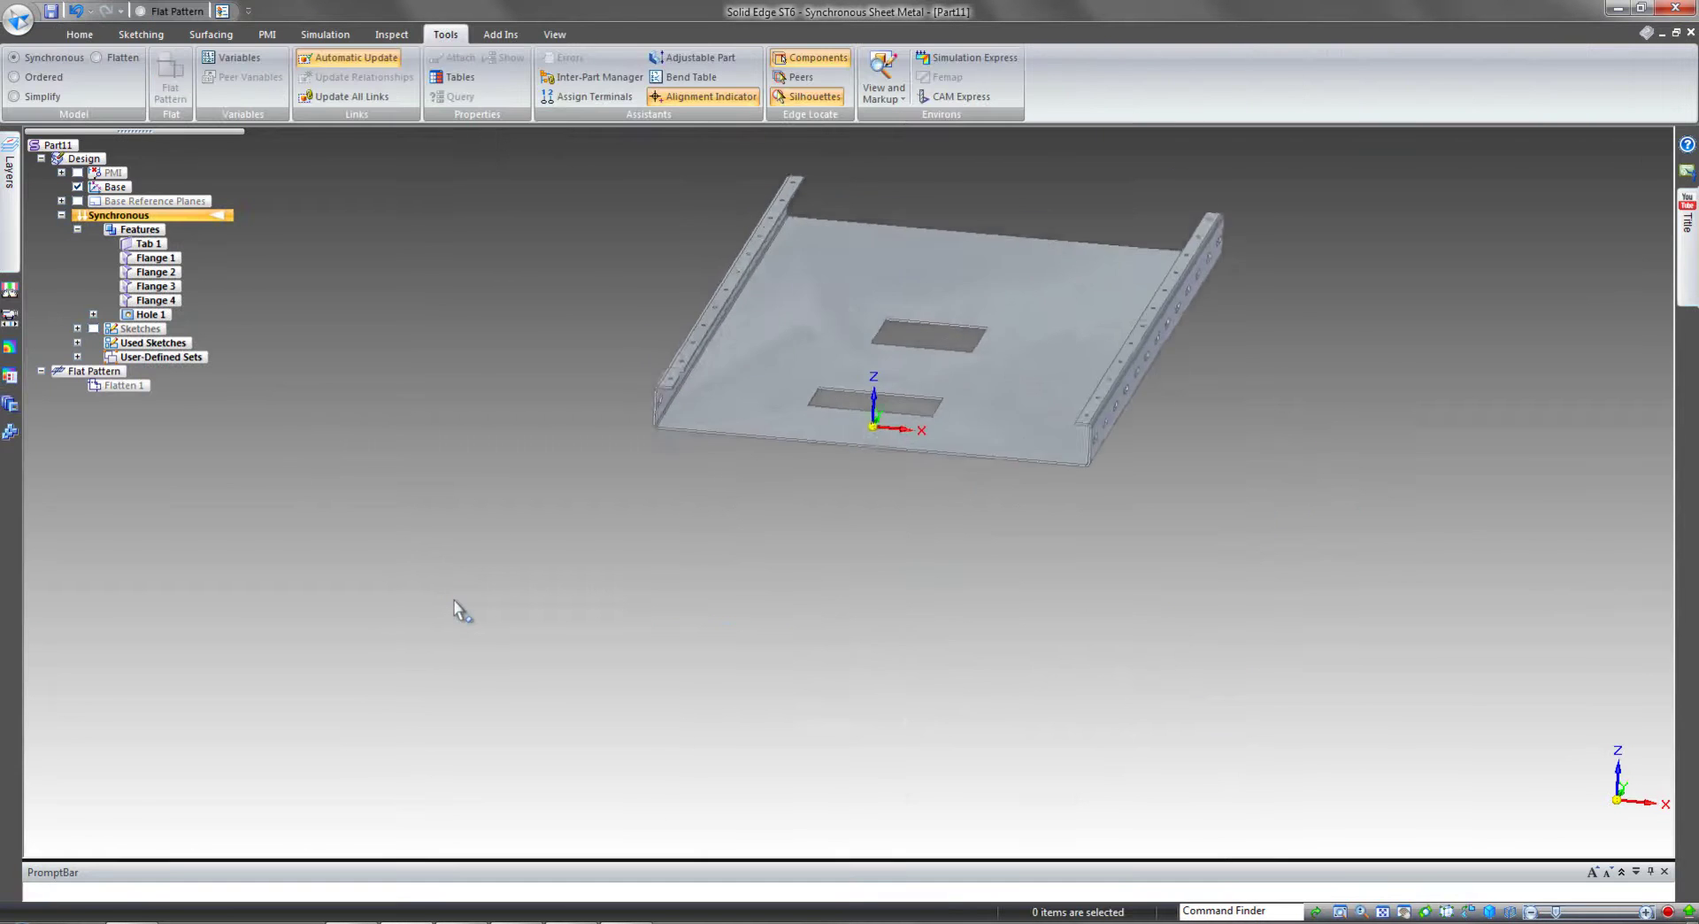